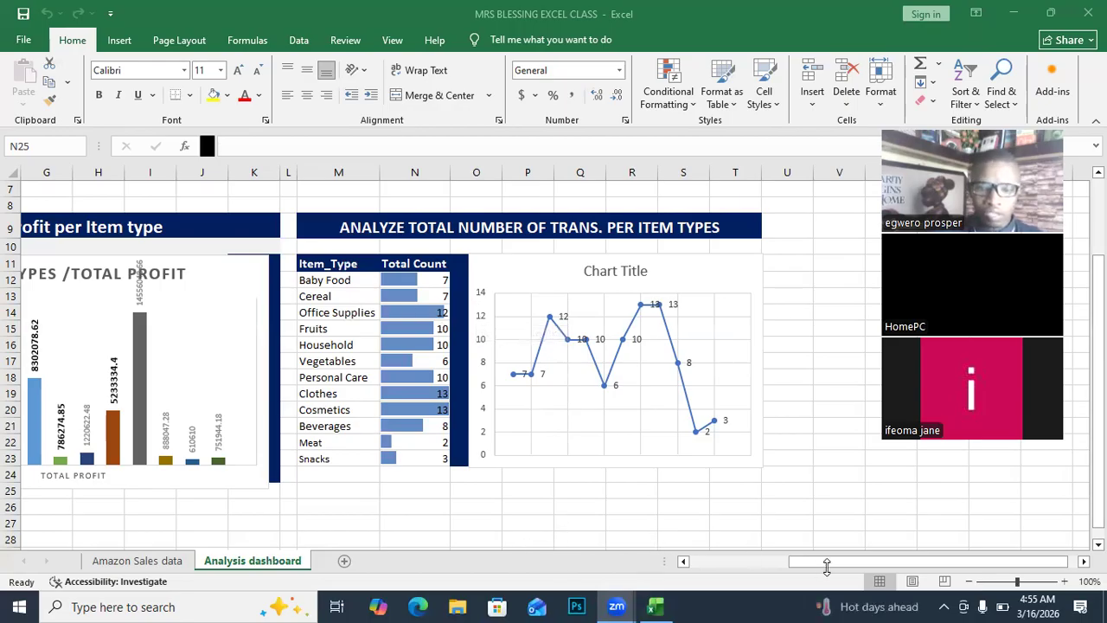
# Bring the Excel workbook window back to the front.
pyautogui.click(805, 560)
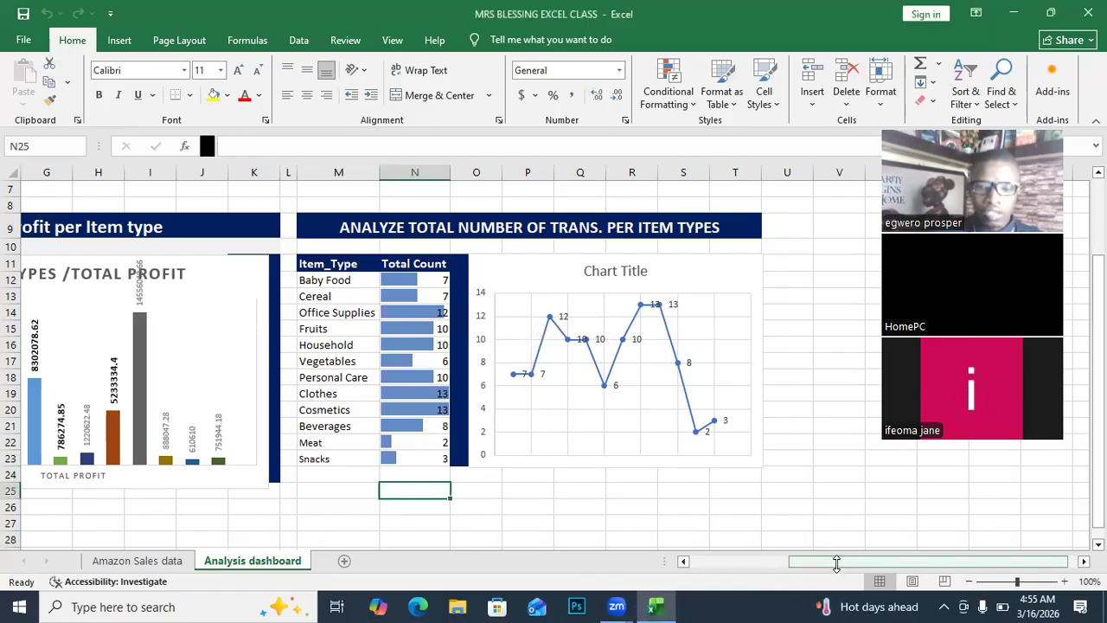
pyautogui.moveTo(837, 564); pyautogui.dragTo(778, 563)
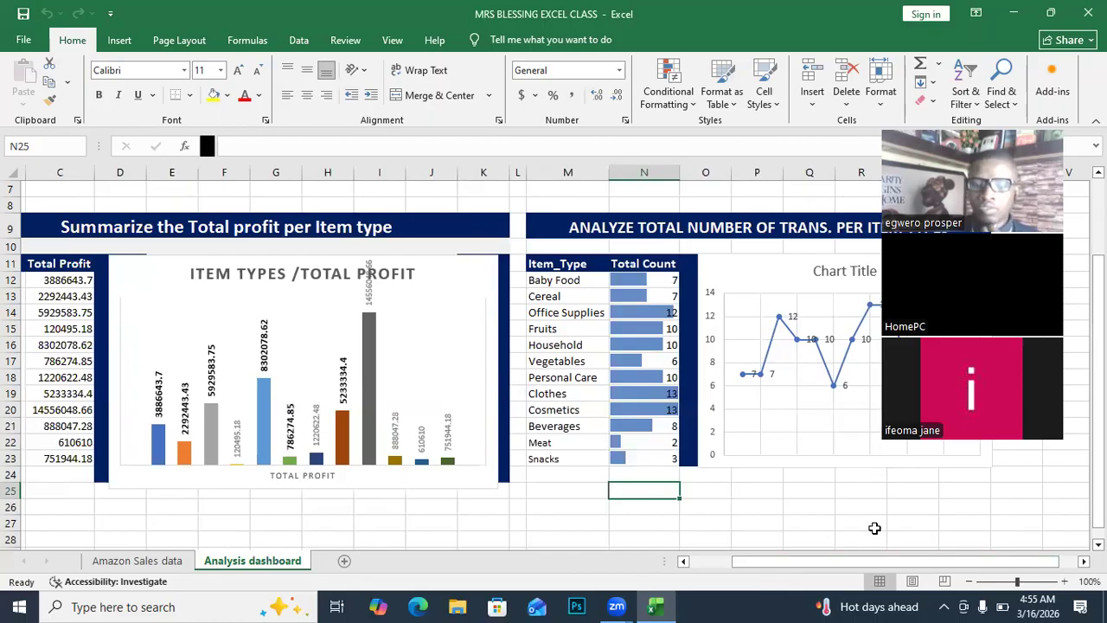
pyautogui.moveTo(870, 561); pyautogui.dragTo(995, 528)
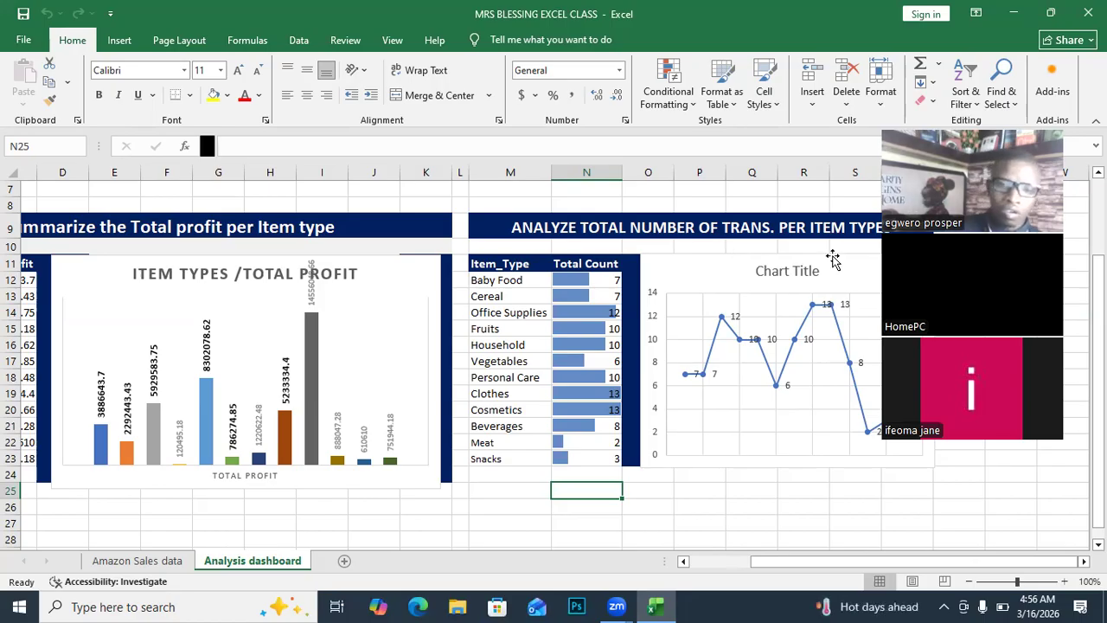
# Switch to the Amazon Sales data sheet and scan its headers from Region to Total Profit.
pyautogui.click(136, 560)
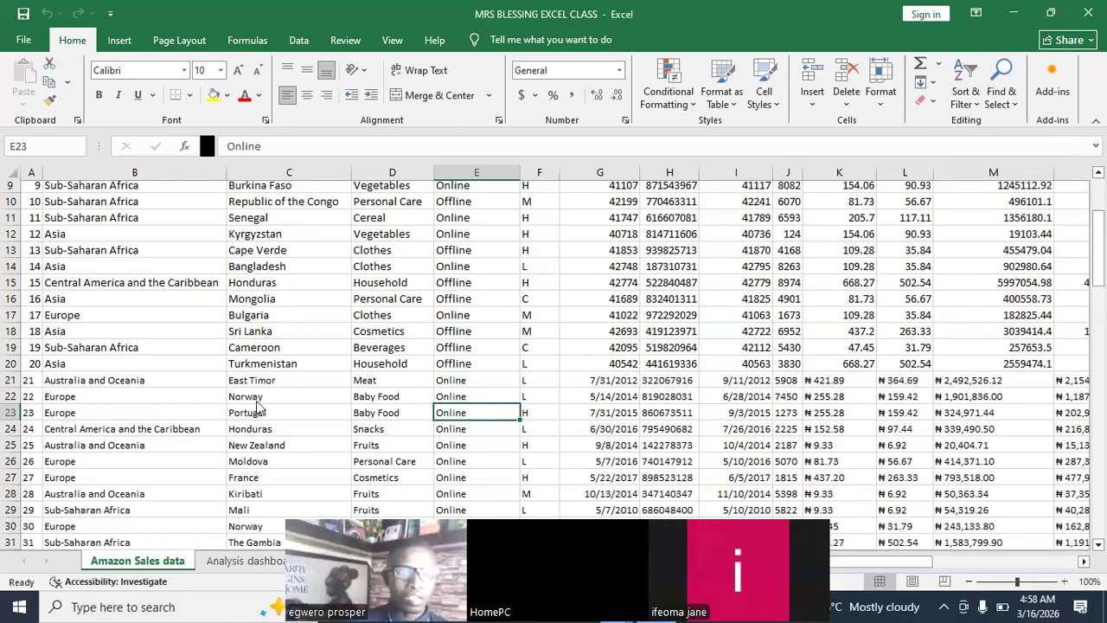
pyautogui.scroll(3, 255, 400)
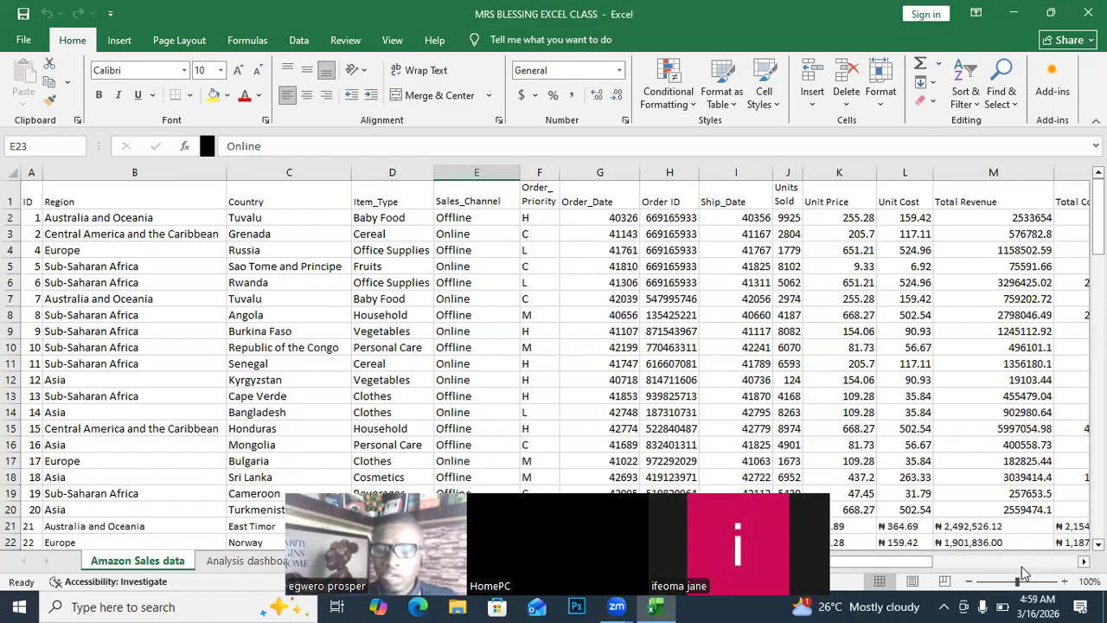
pyautogui.moveTo(937, 565); pyautogui.dragTo(1044, 564)
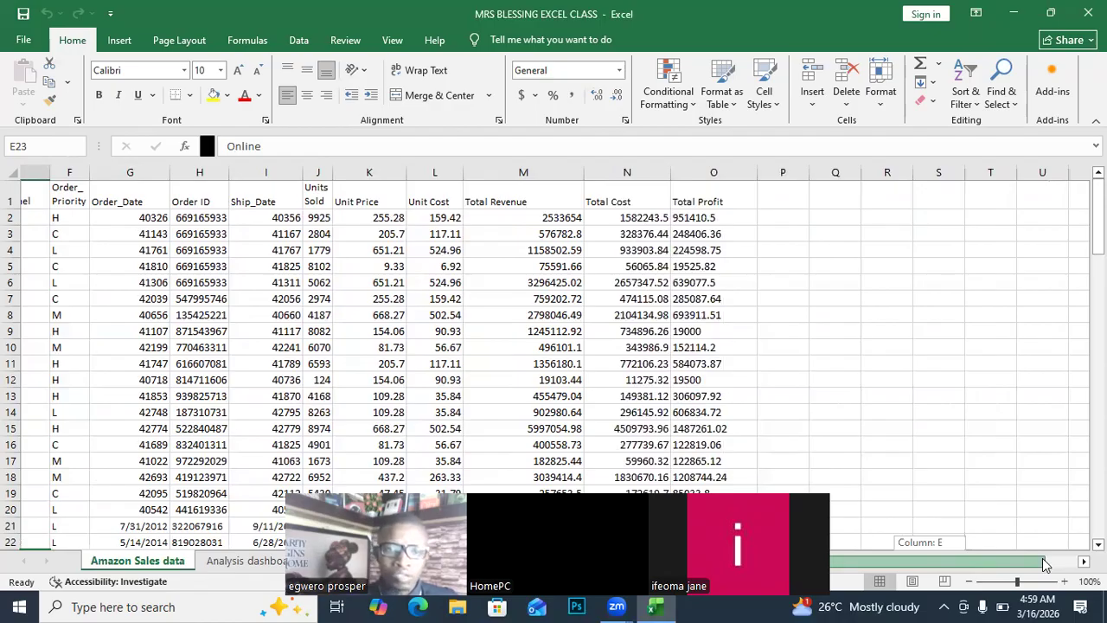
pyautogui.moveTo(1045, 564); pyautogui.dragTo(958, 580)
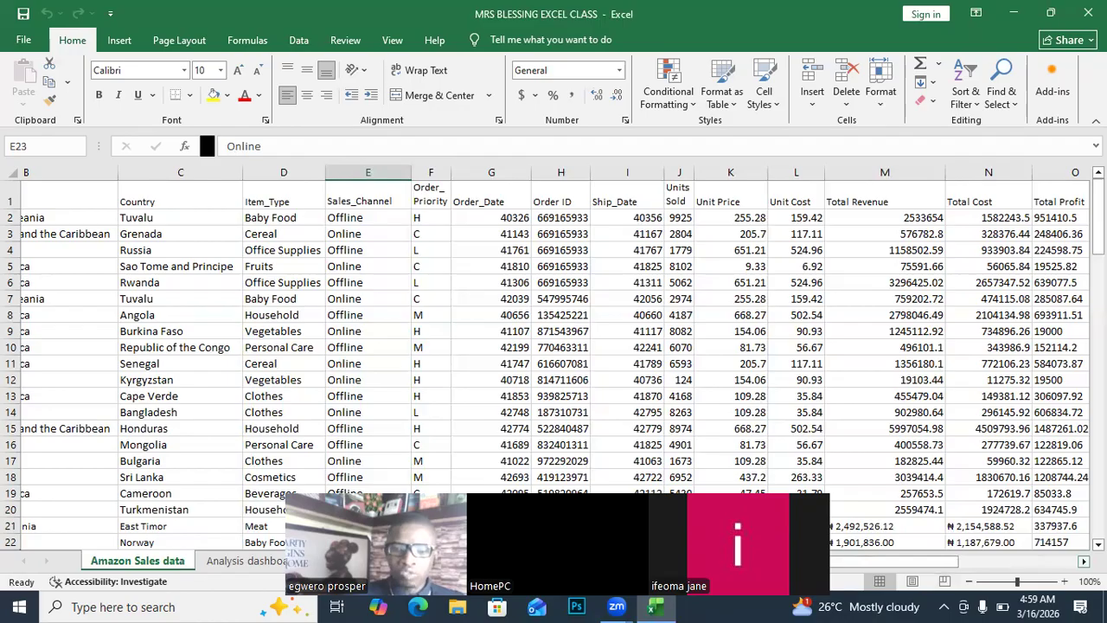
pyautogui.hscroll(2, 864, 566)
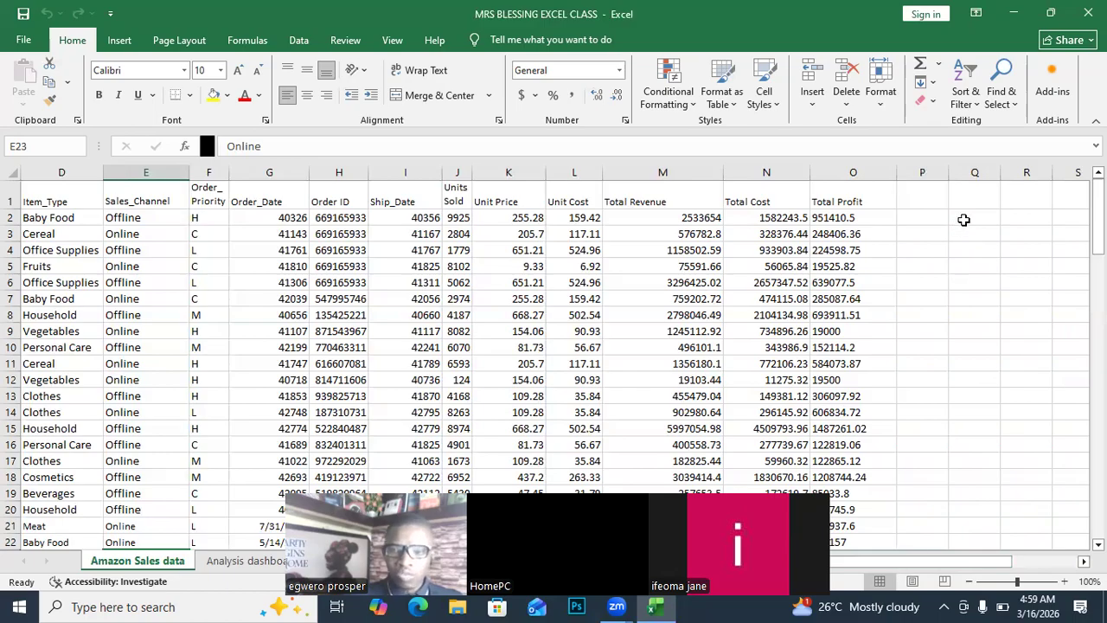
# Enter the labels sumifs, countifs() and averageifs() in cells Q2, Q3 and Q4.
pyautogui.click(963, 219)
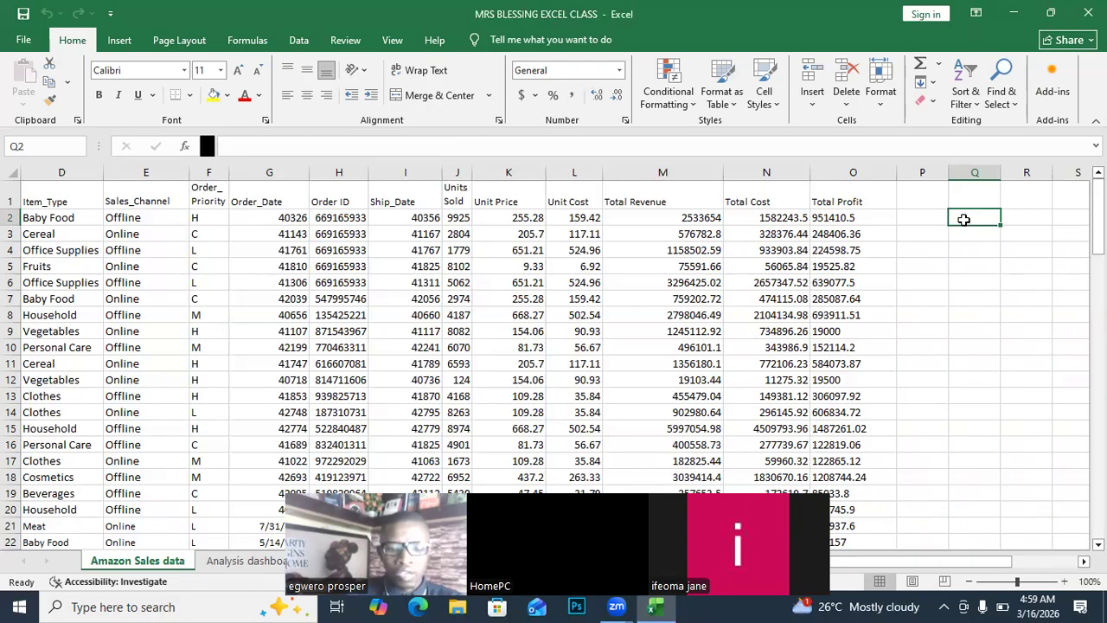
pyautogui.write('sum')
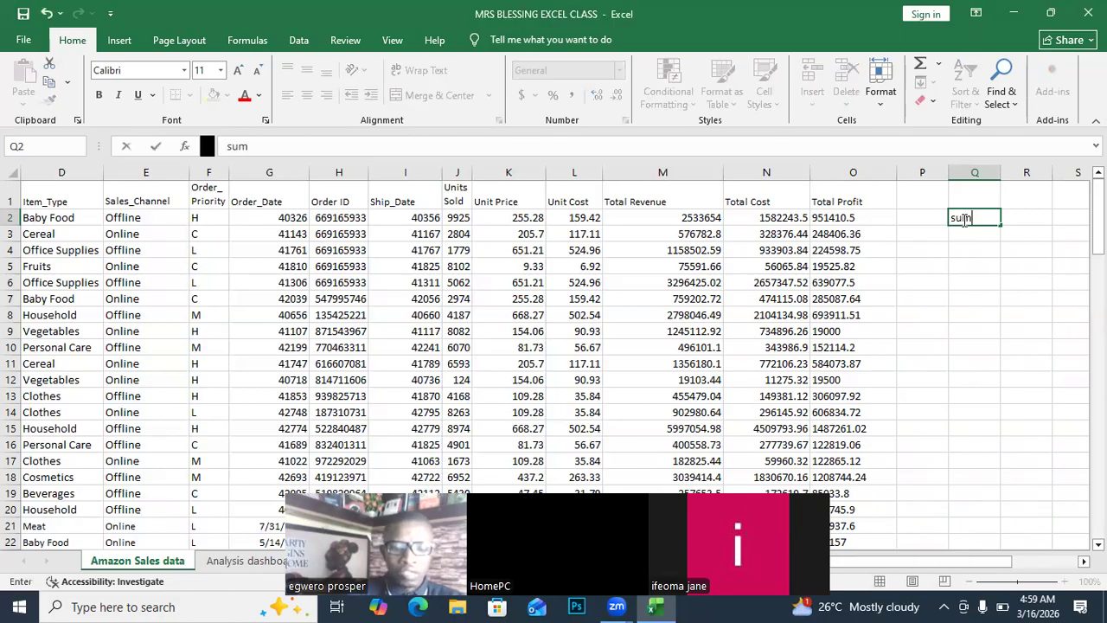
pyautogui.write('ifs')
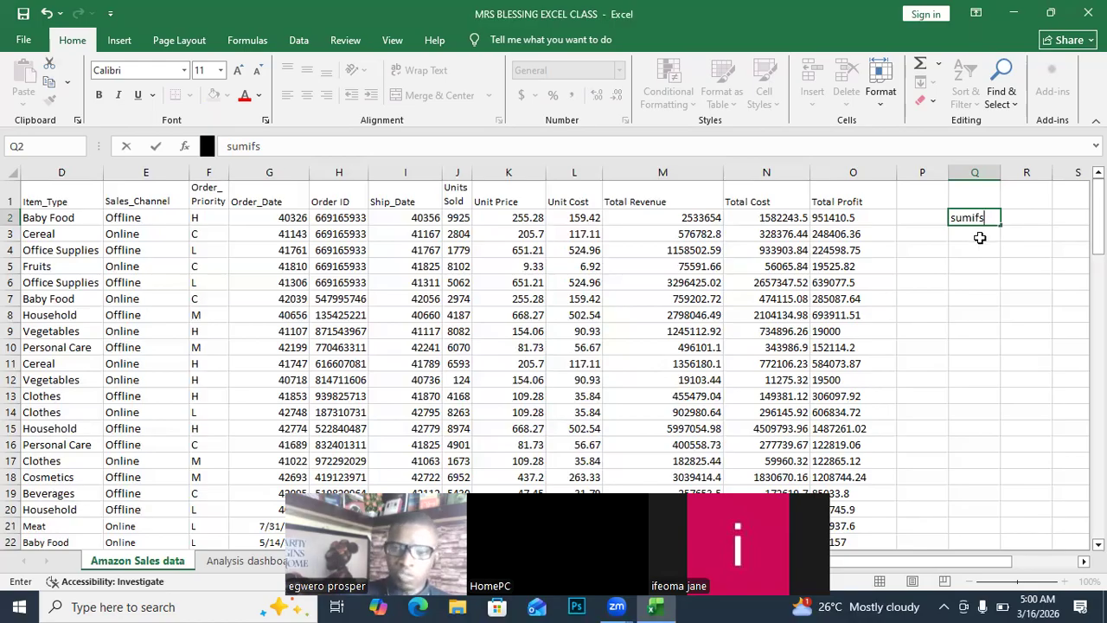
pyautogui.click(979, 238)
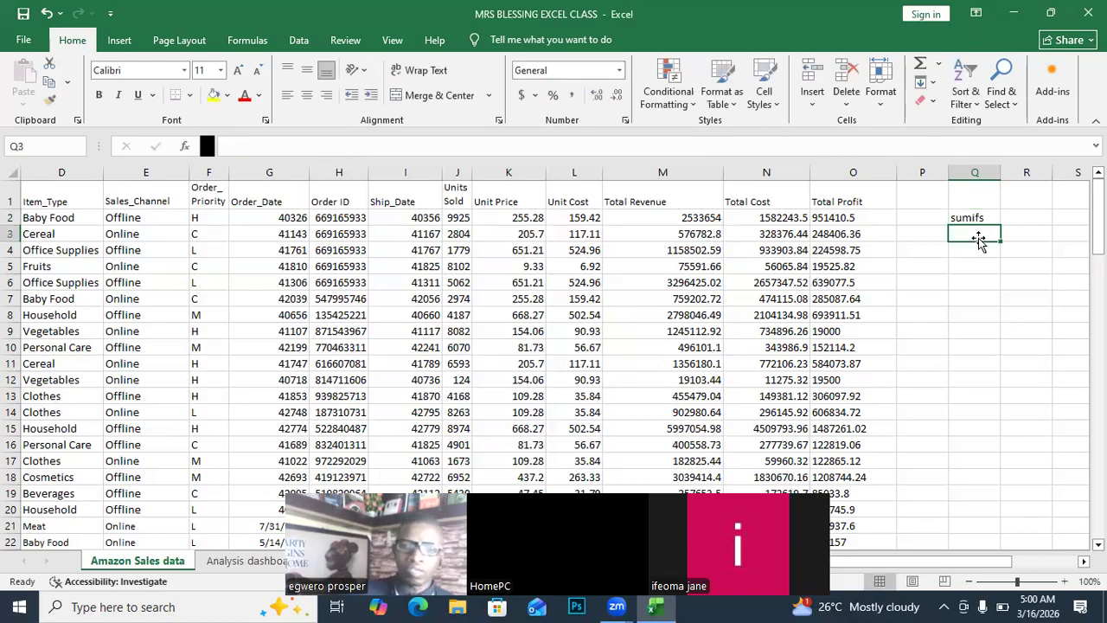
pyautogui.write('co')
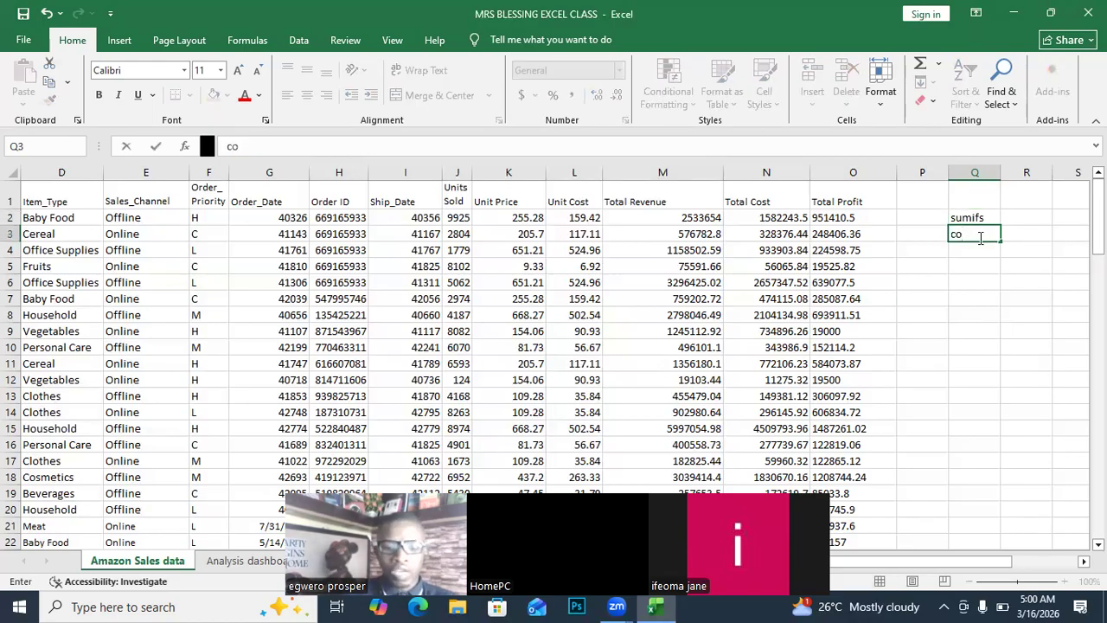
pyautogui.write('unti')
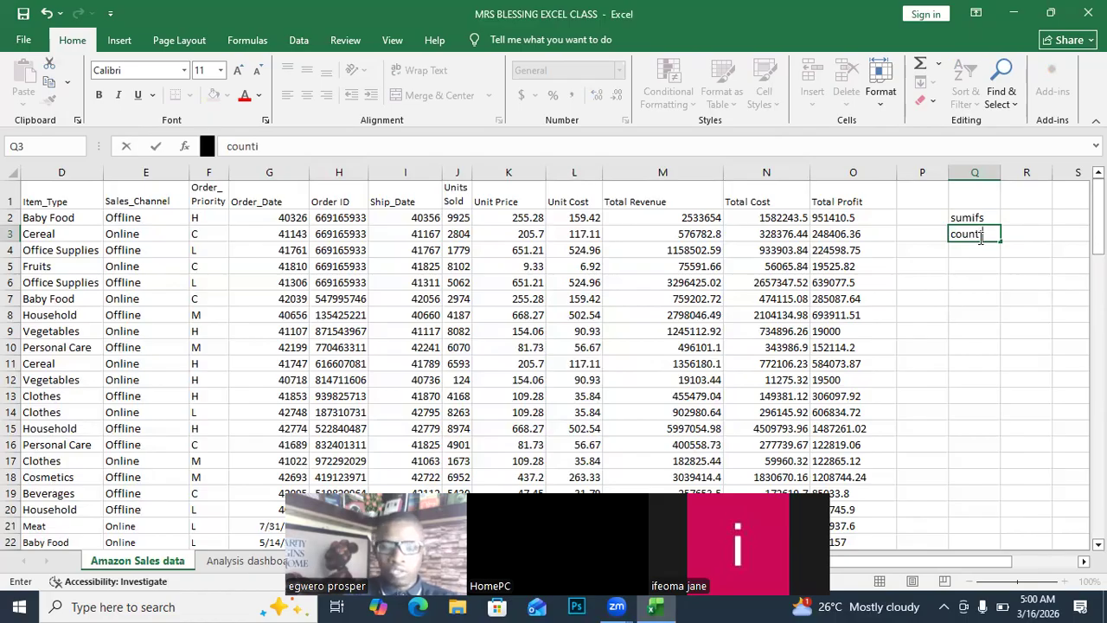
pyautogui.write('f')
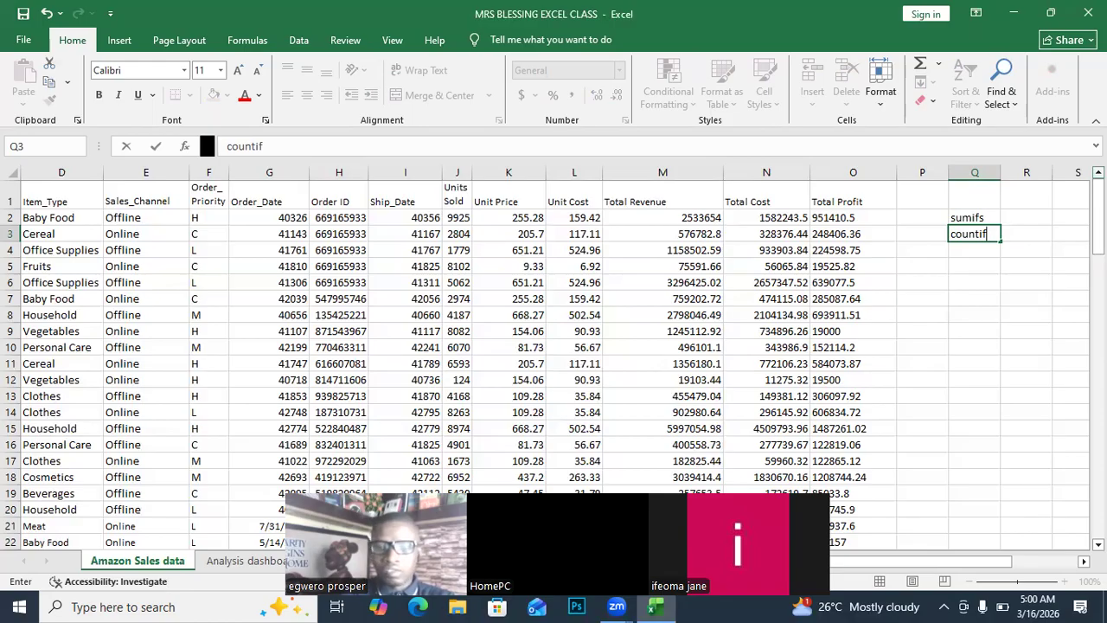
pyautogui.write('s()')
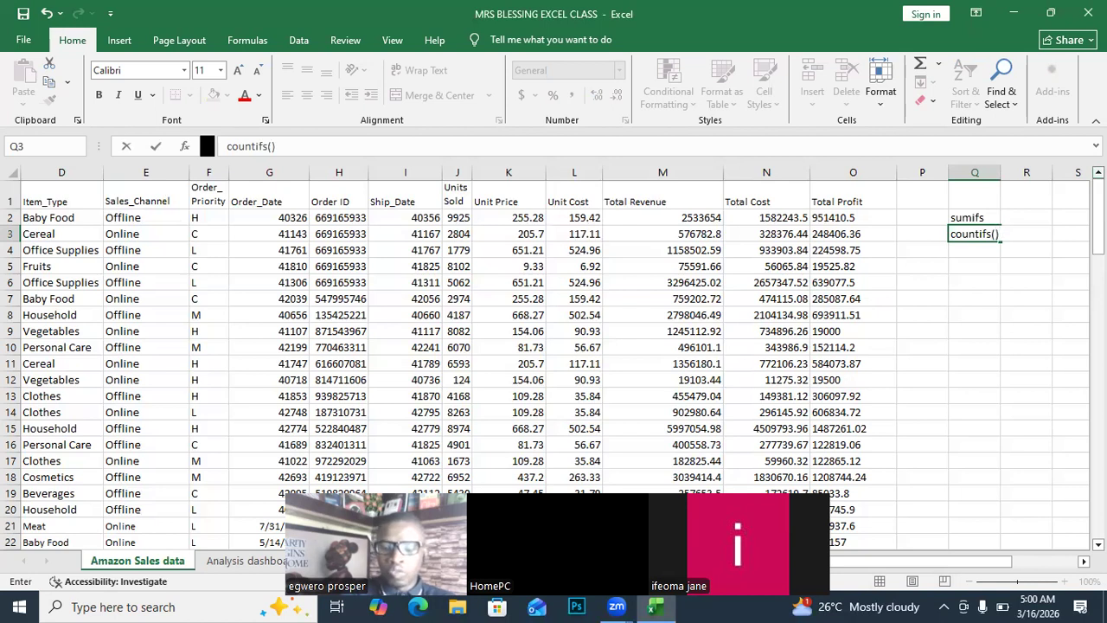
pyautogui.press('Return')
pyautogui.write('ave')
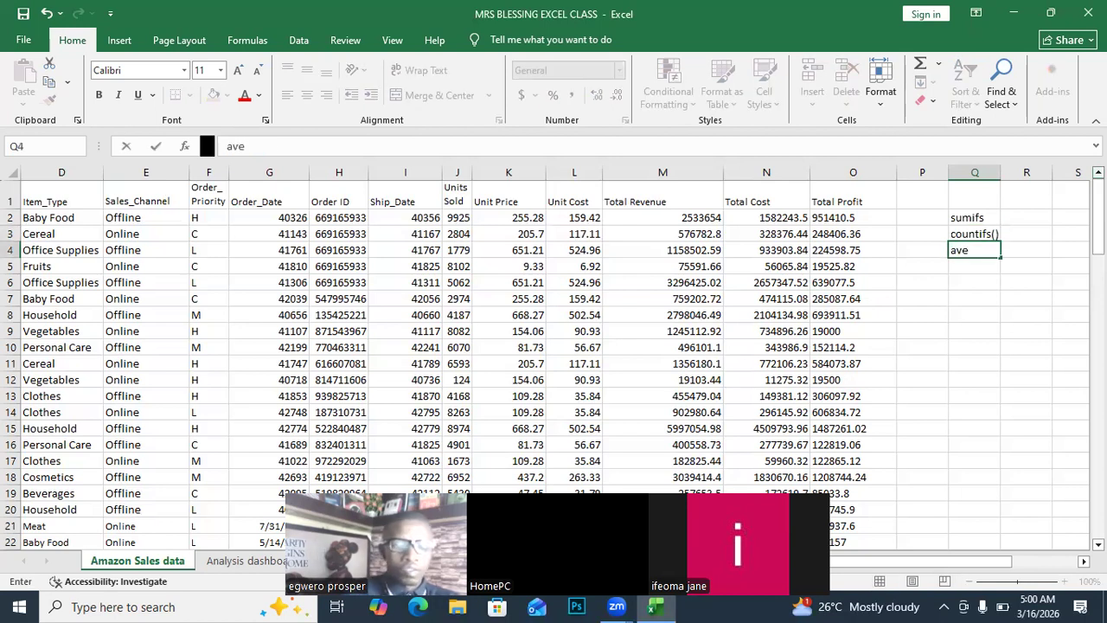
pyautogui.write('ragei')
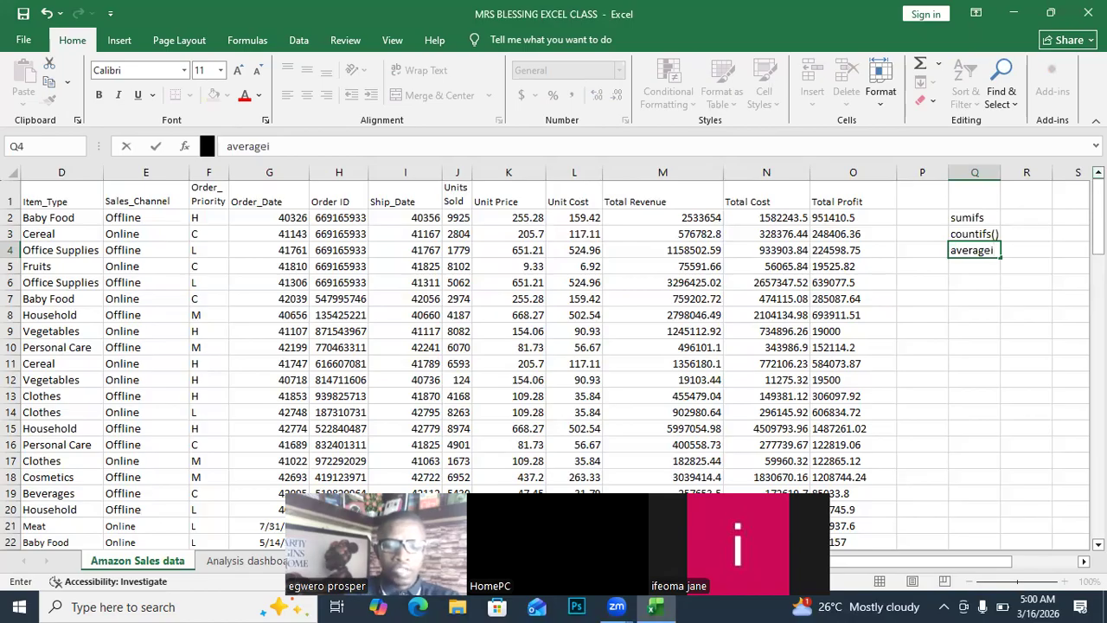
pyautogui.write('fs')
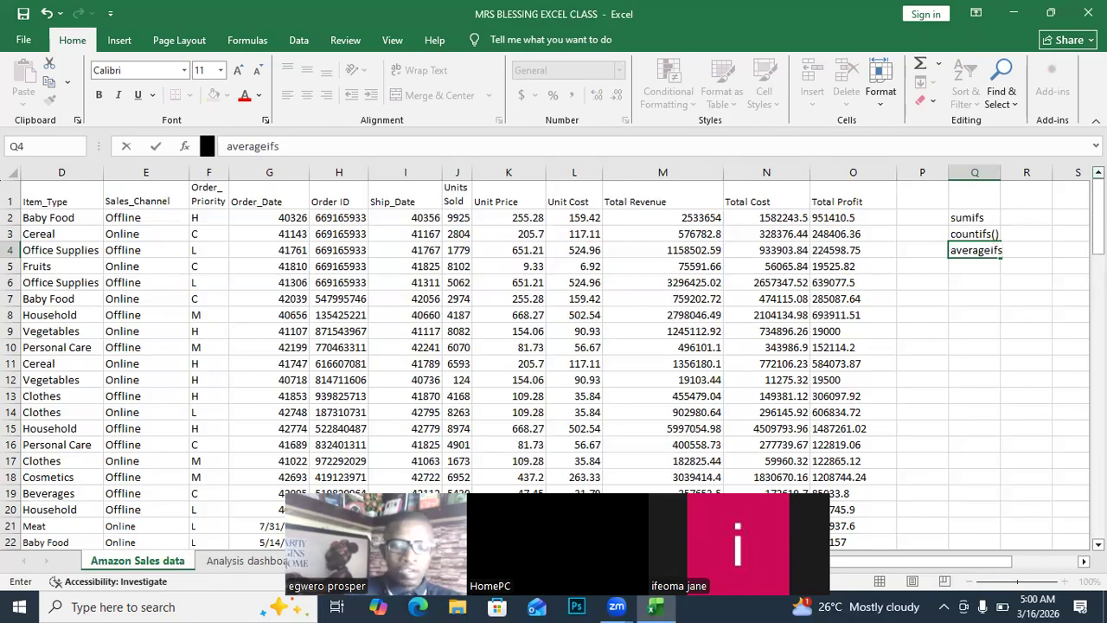
pyautogui.write('()')
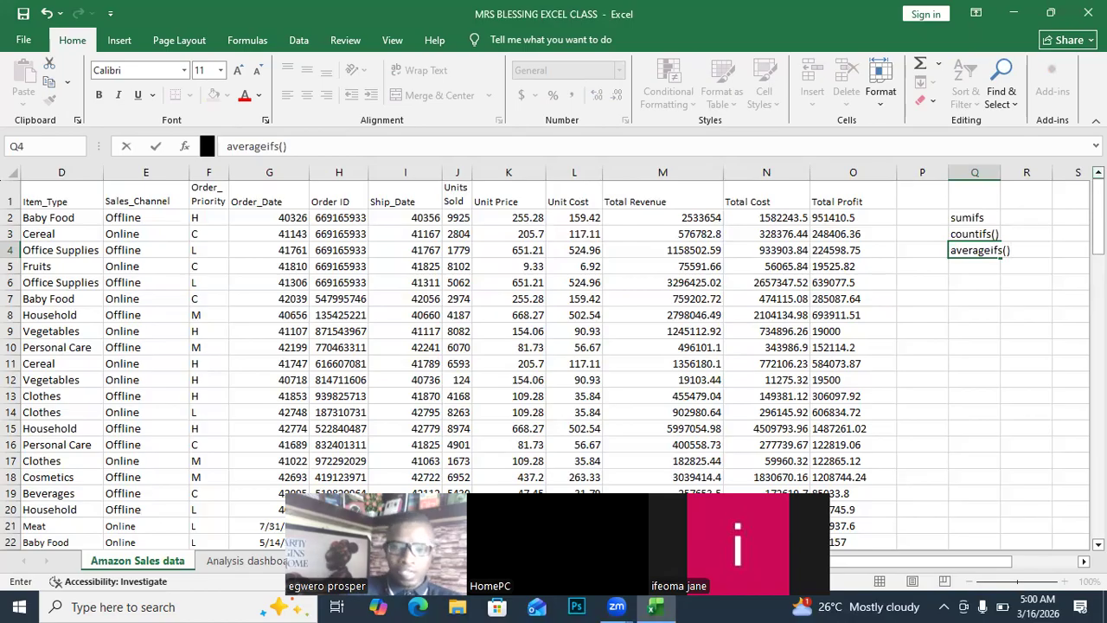
pyautogui.click(974, 280)
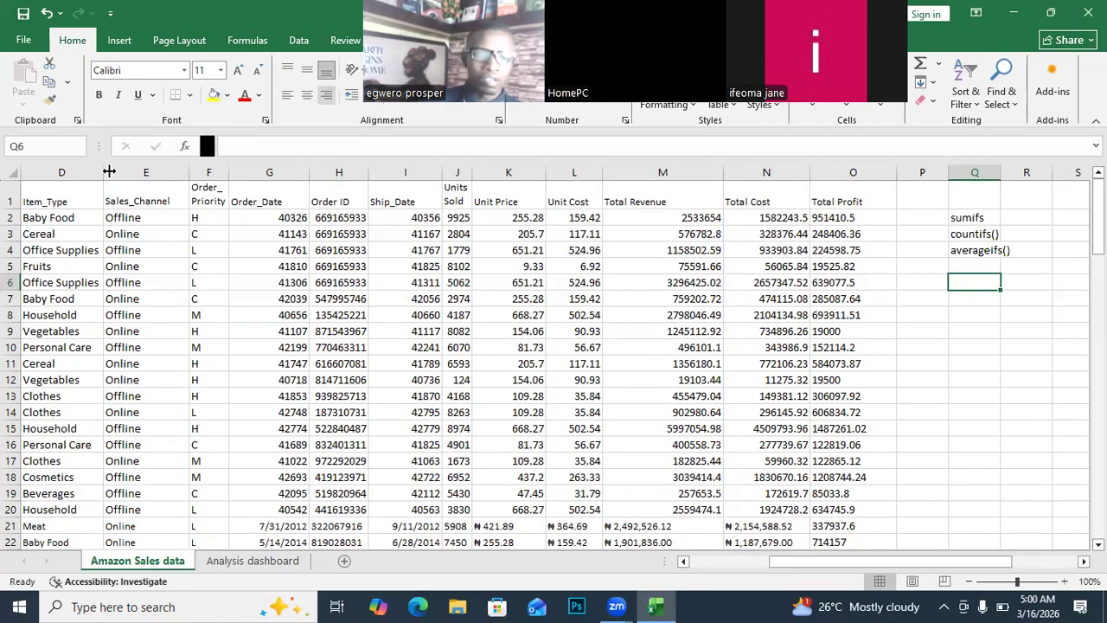
pyautogui.moveTo(829, 564); pyautogui.dragTo(887, 558)
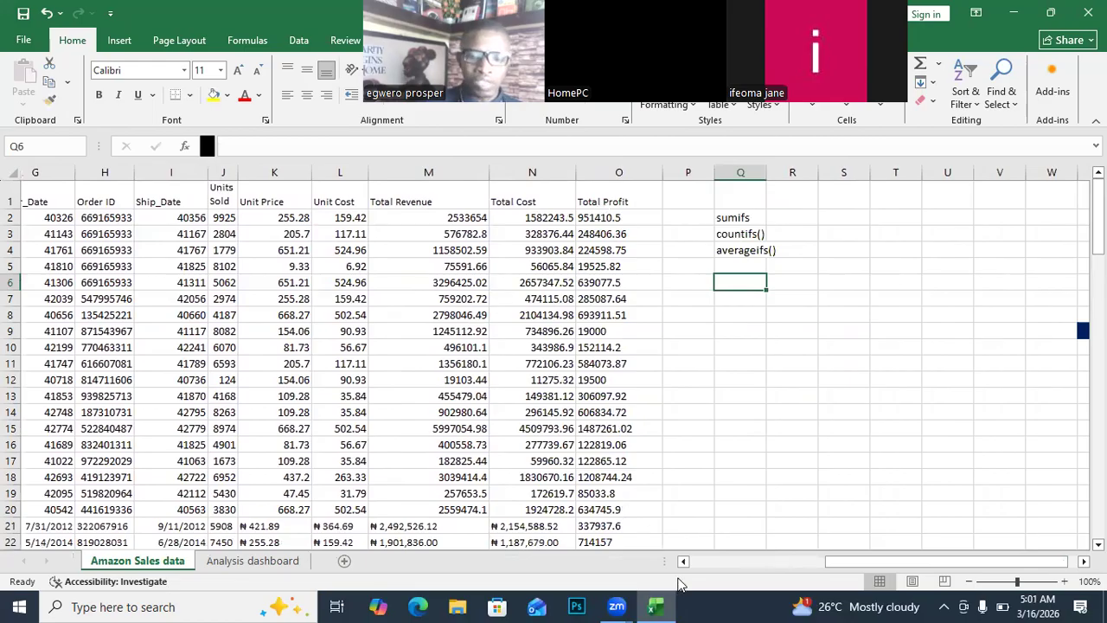
pyautogui.moveTo(890, 561); pyautogui.dragTo(684, 564)
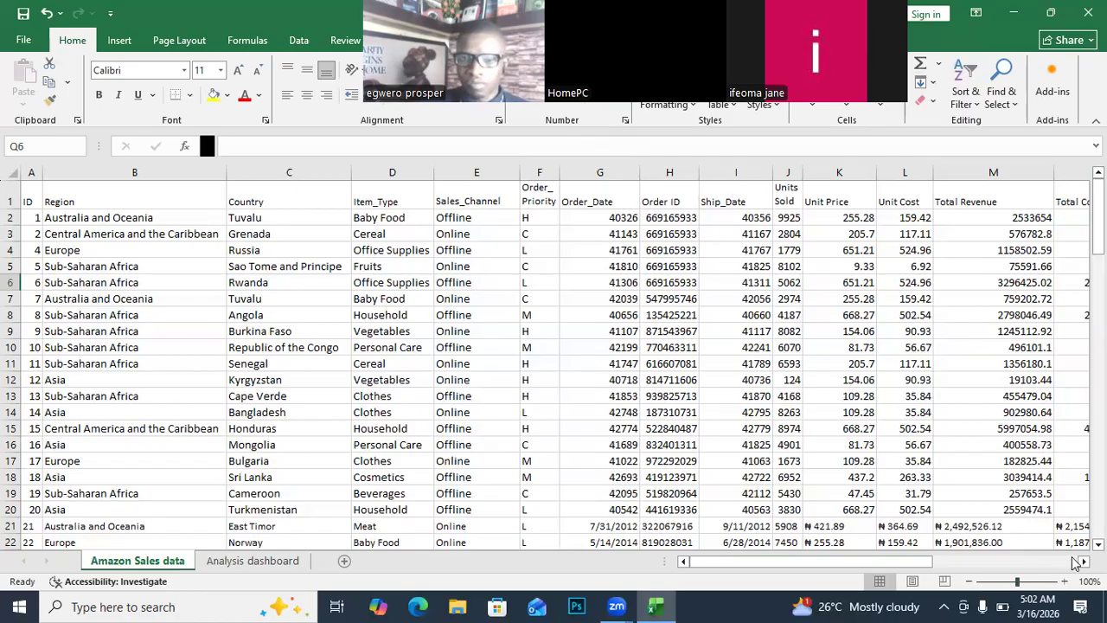
pyautogui.hscroll(5, 882, 242)
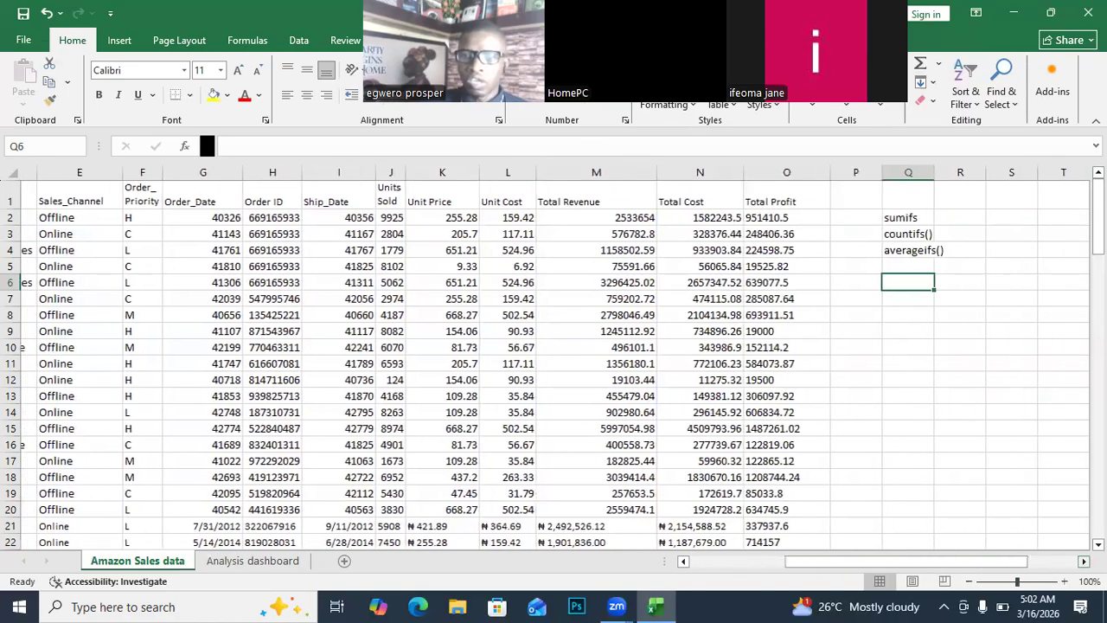
pyautogui.click(822, 219)
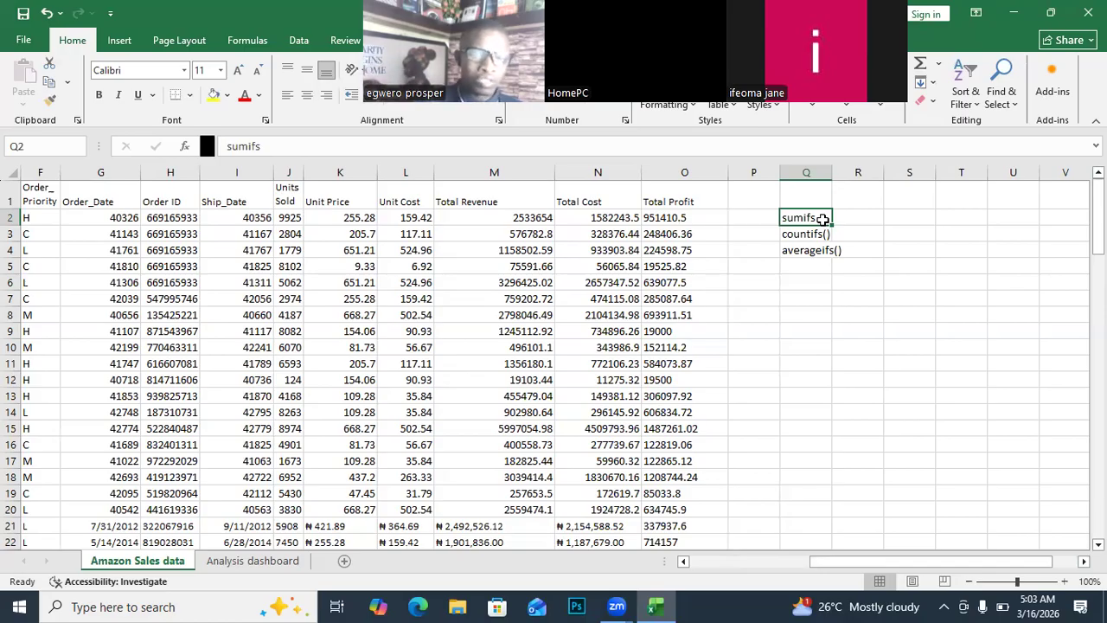
pyautogui.moveTo(926, 562)
pyautogui.mouseDown()
pyautogui.moveTo(905, 582)
pyautogui.moveTo(852, 593)
pyautogui.moveTo(929, 568)
pyautogui.mouseUp()
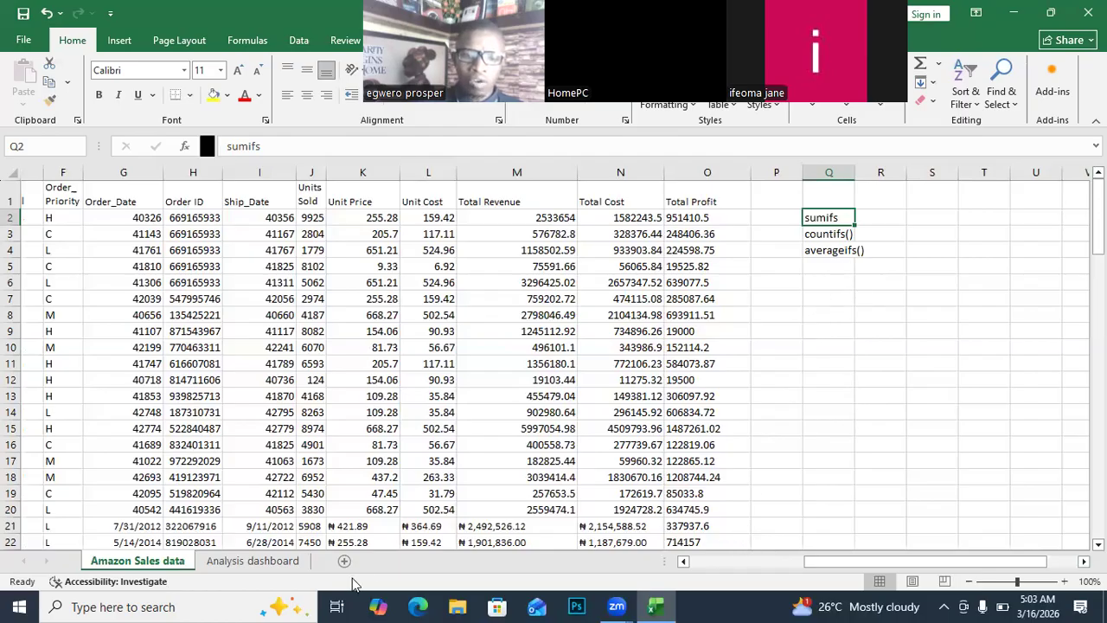
pyautogui.click(260, 564)
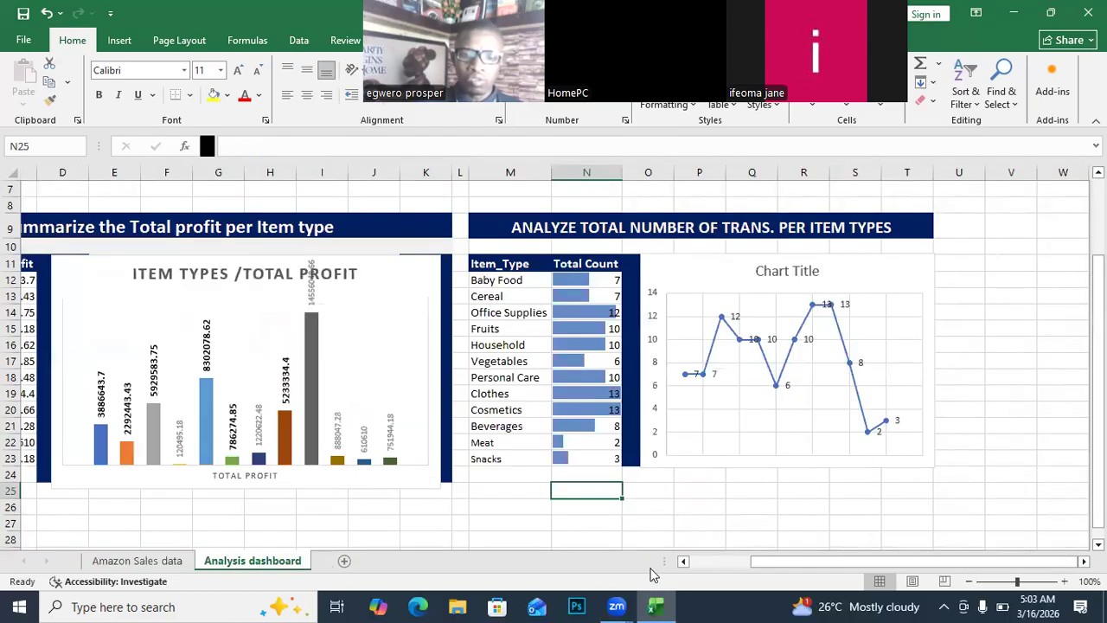
pyautogui.click(143, 560)
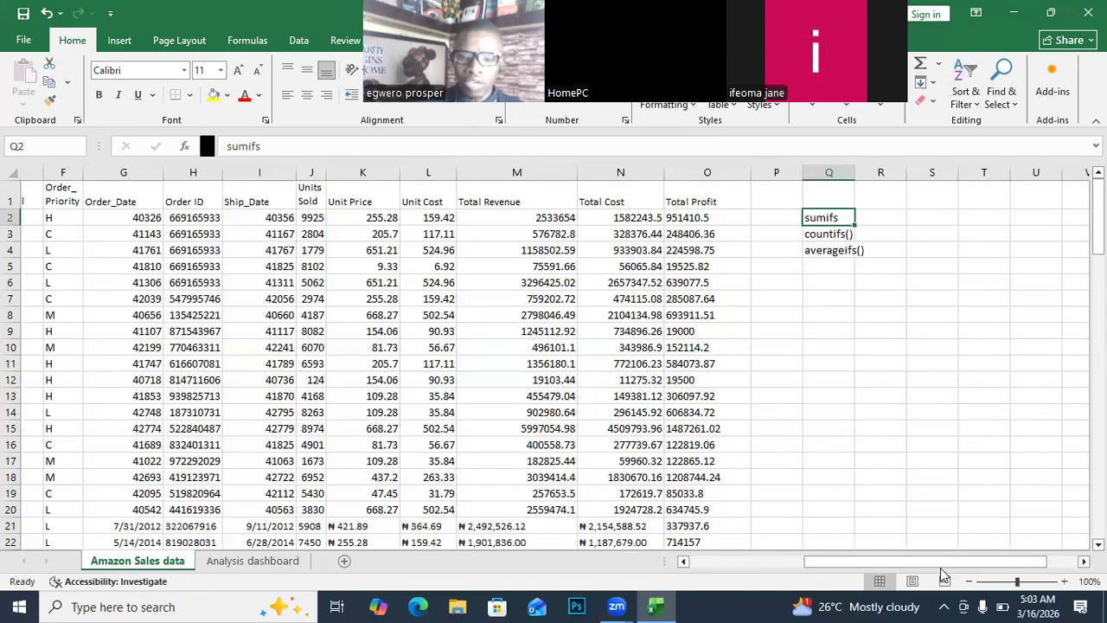
pyautogui.moveTo(883, 577); pyautogui.dragTo(862, 580)
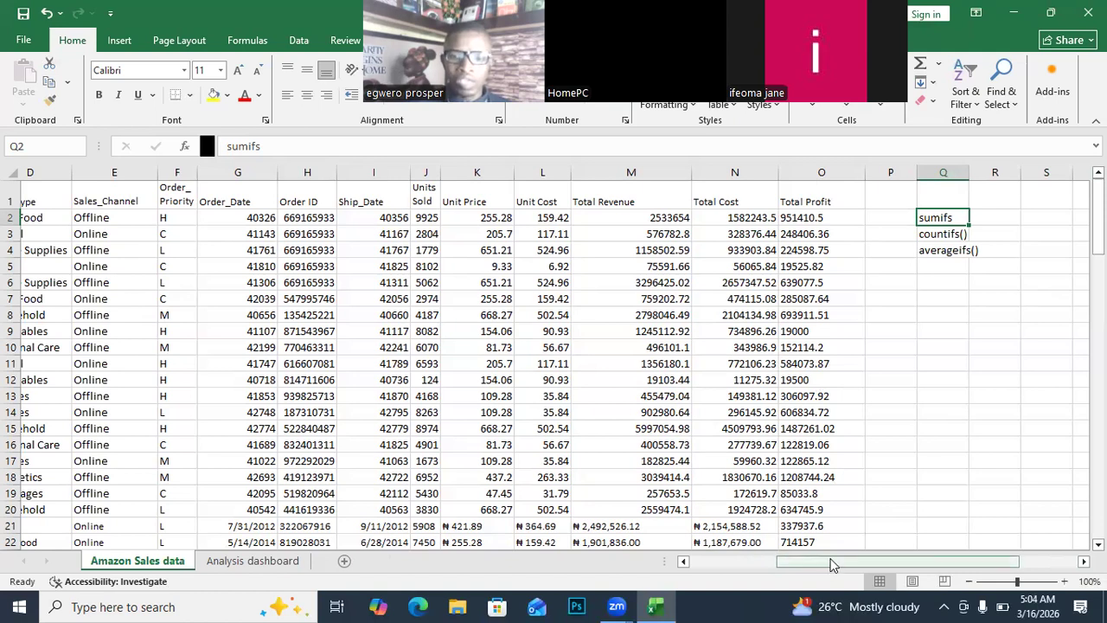
pyautogui.moveTo(830, 563); pyautogui.dragTo(726, 564)
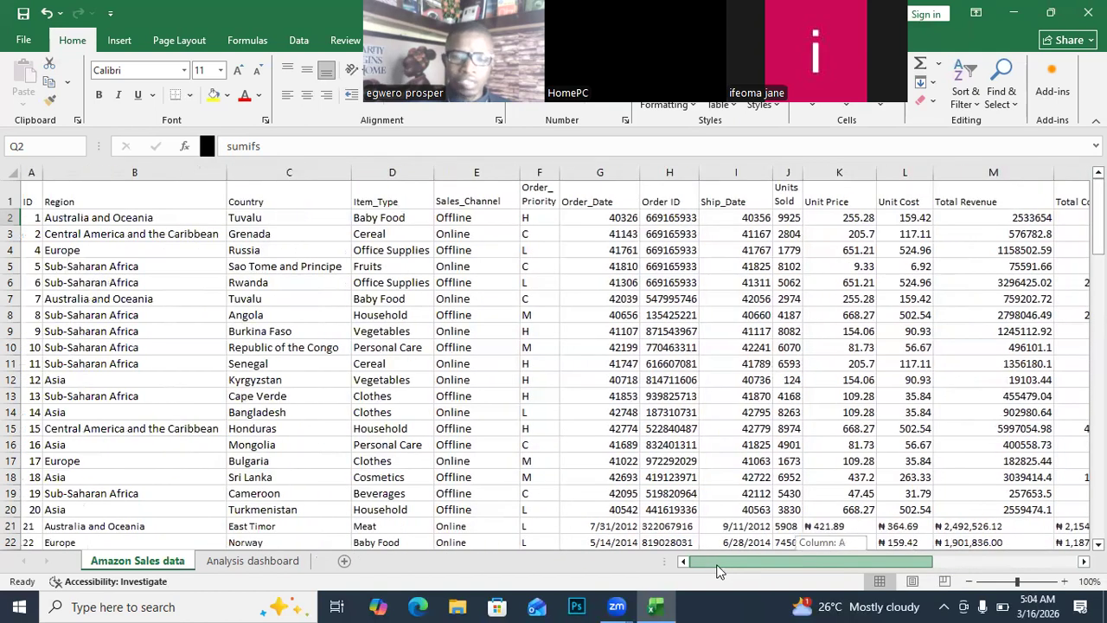
pyautogui.click(374, 200)
pyautogui.moveTo(374, 200); pyautogui.dragTo(367, 493)
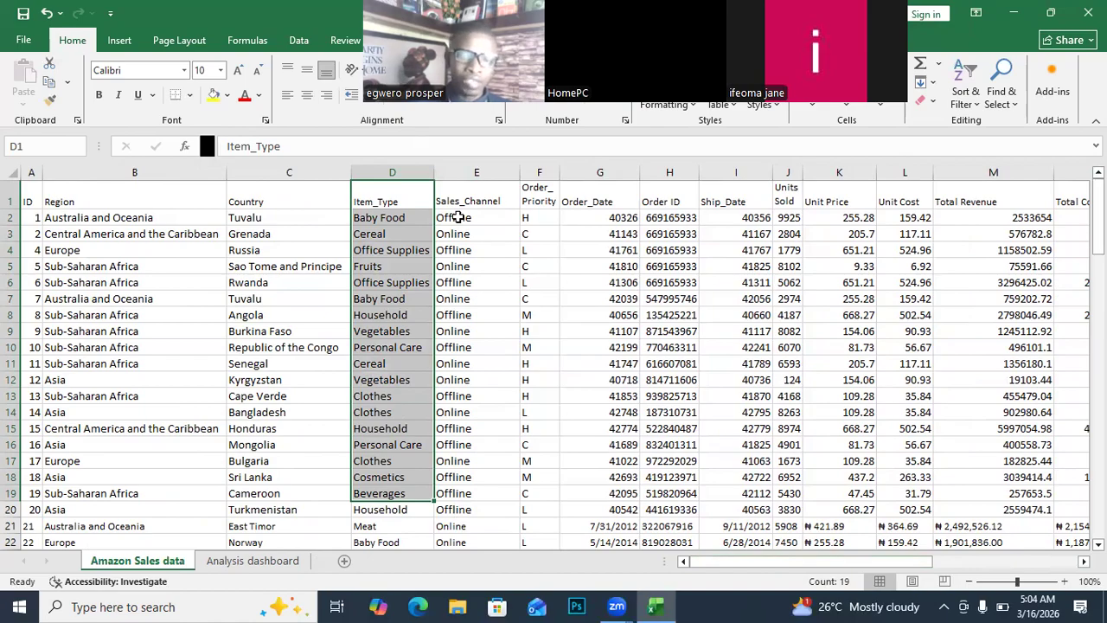
pyautogui.moveTo(740, 561); pyautogui.dragTo(827, 542)
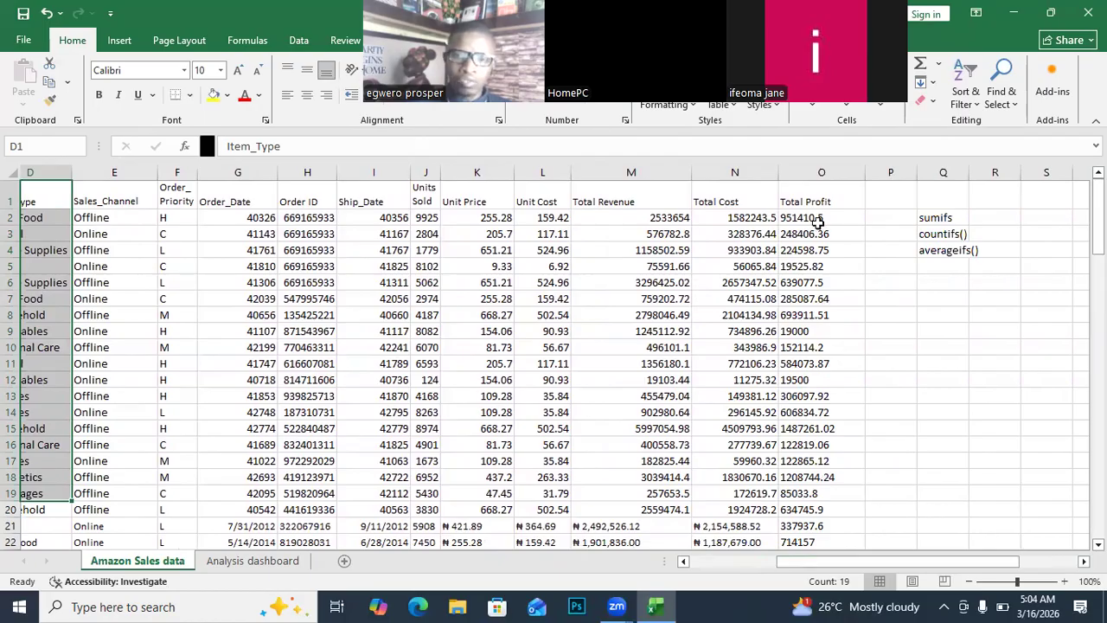
pyautogui.moveTo(817, 214); pyautogui.dragTo(818, 461)
pyautogui.moveTo(833, 562); pyautogui.dragTo(744, 567)
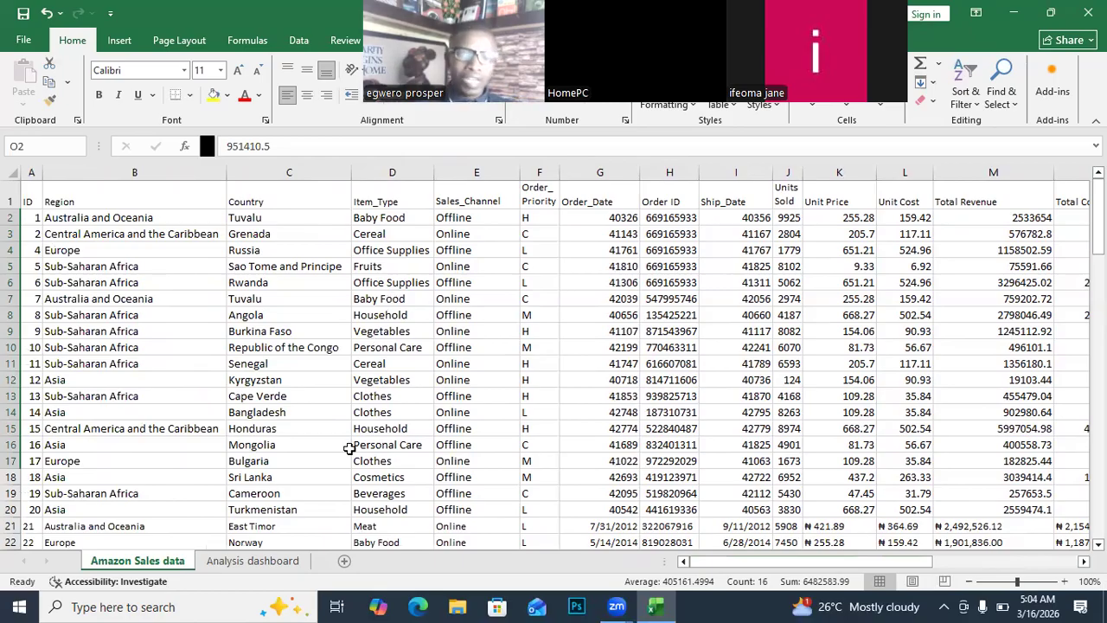
# Switch to the Analysis dashboard sheet and select C26:T26 below the charts.
pyautogui.click(260, 560)
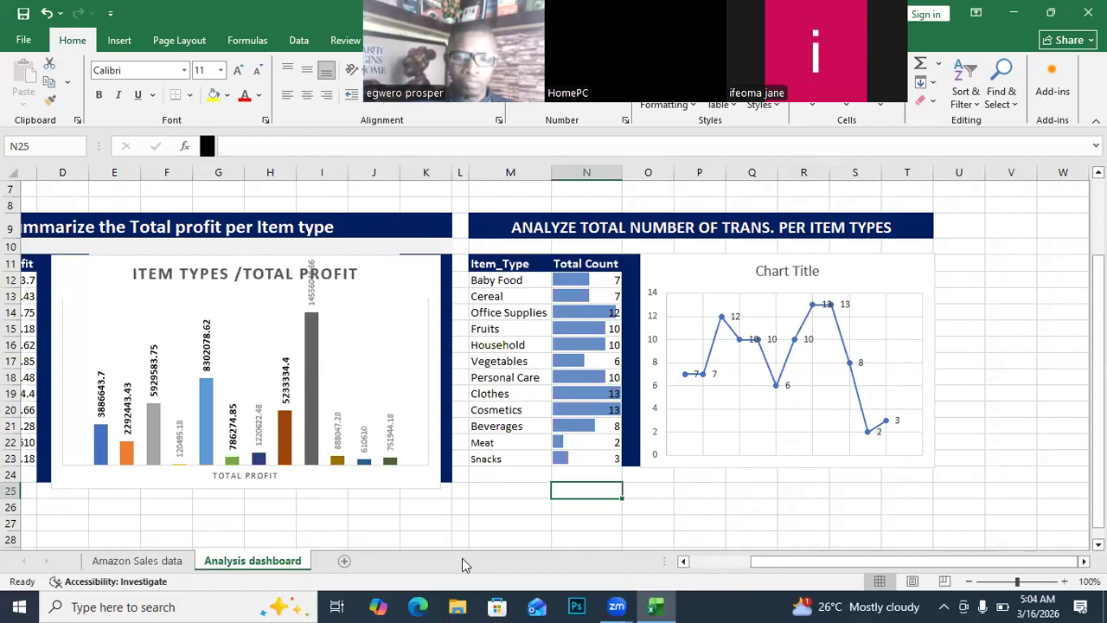
pyautogui.scroll(-3, 540, 488)
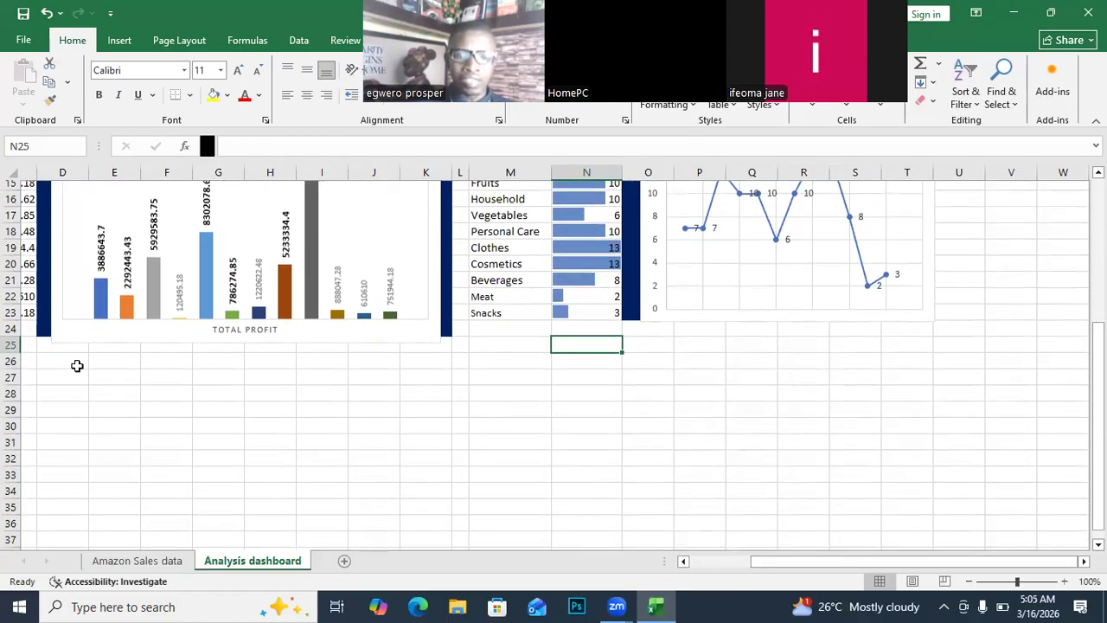
pyautogui.scroll(4, 519, 351)
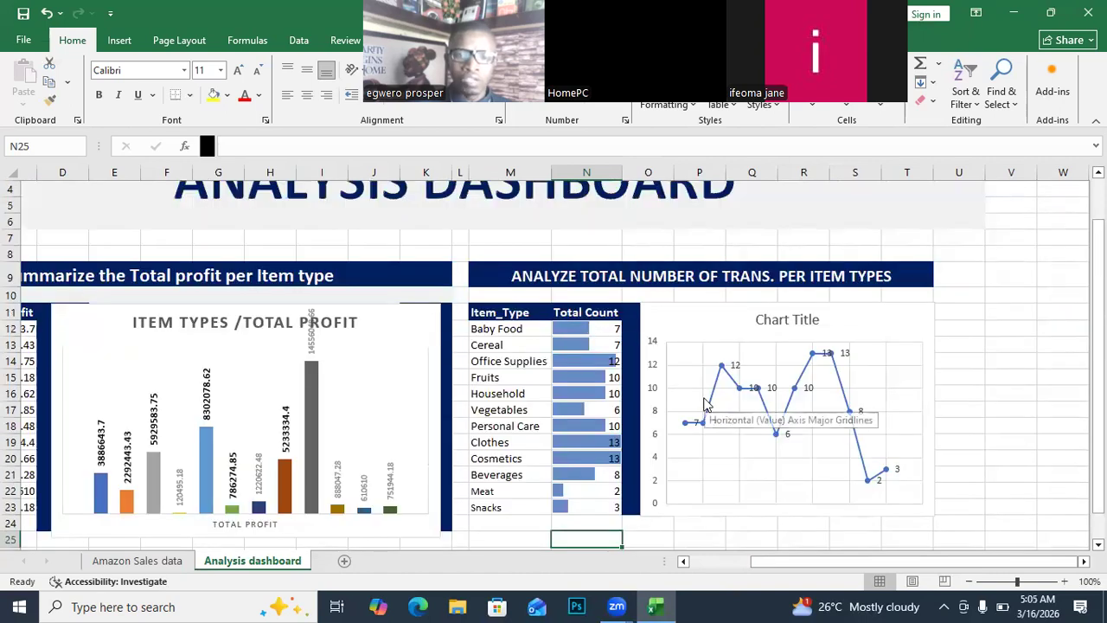
pyautogui.scroll(-1, 703, 407)
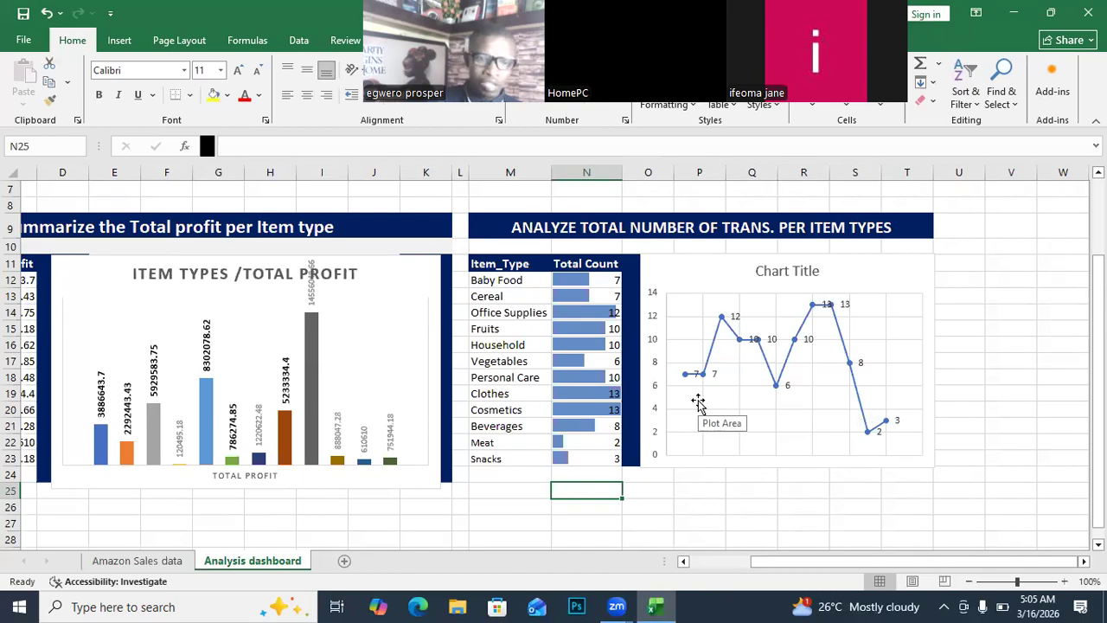
pyautogui.scroll(-2, 698, 402)
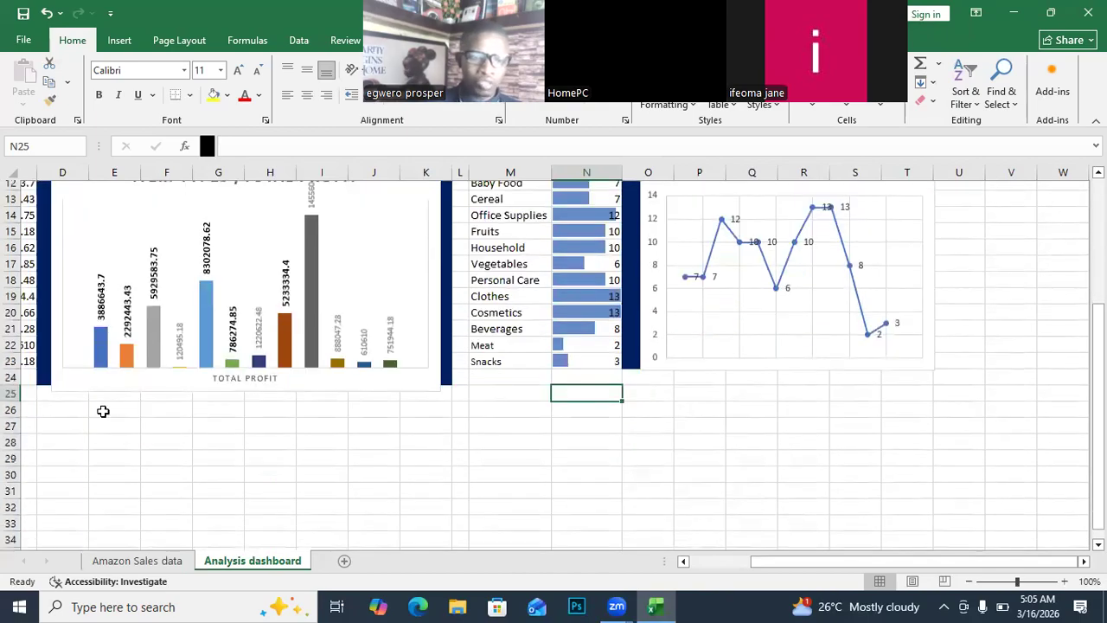
pyautogui.moveTo(34, 410); pyautogui.dragTo(954, 409)
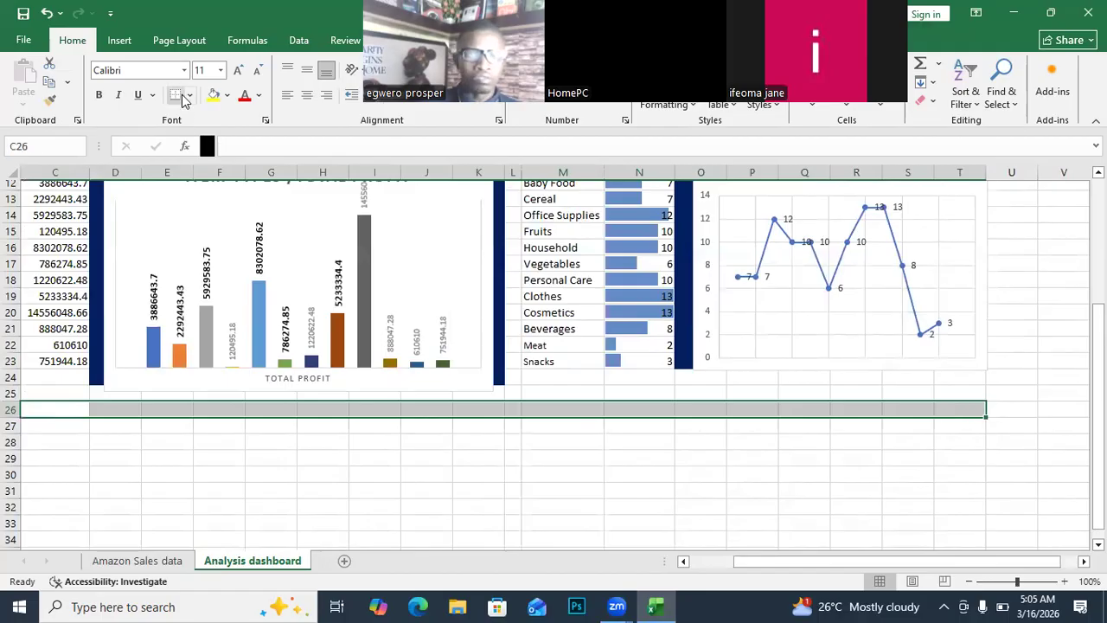
# Merge and centre C26:T26 and enter the heading MULTIPLE CRITERIA ANALYSIS.
pyautogui.moveTo(636, 8); pyautogui.dragTo(1044, 227)
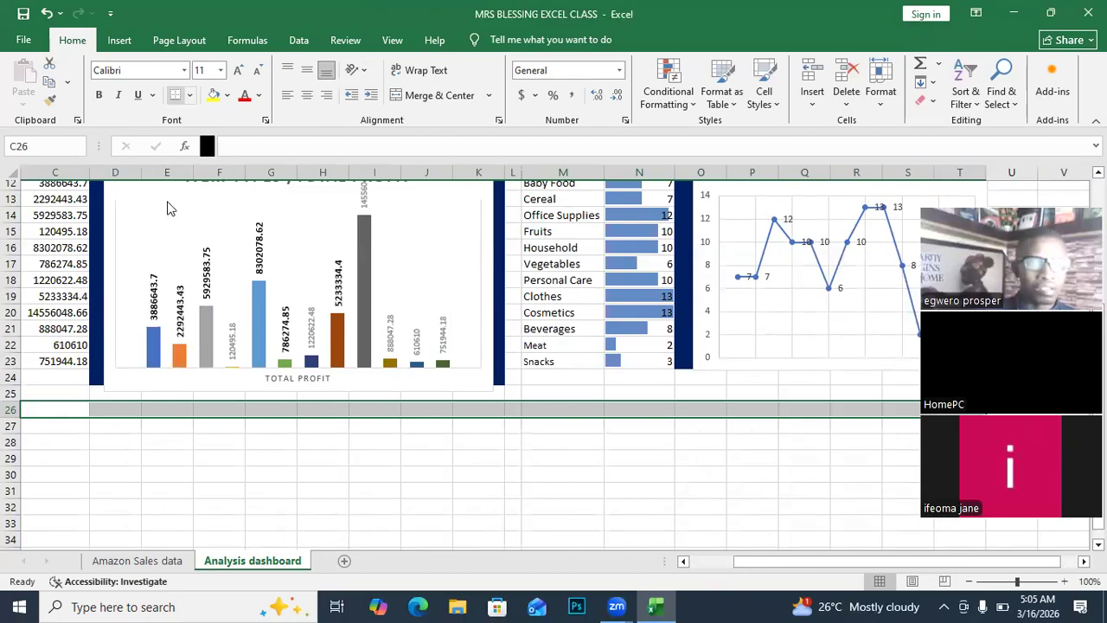
pyautogui.click(435, 97)
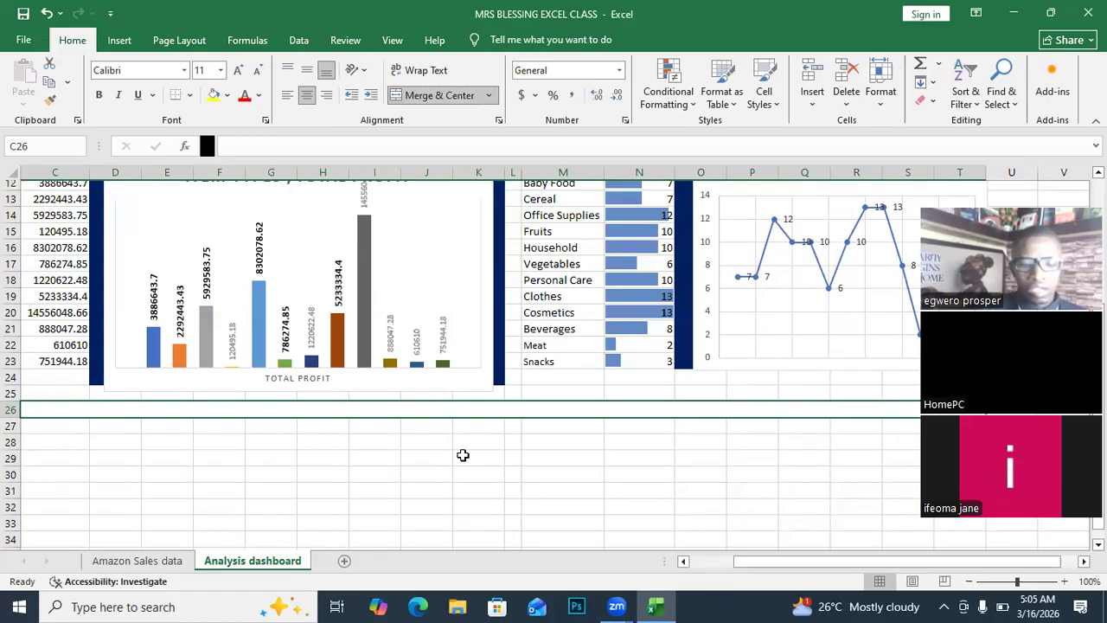
pyautogui.write('MULT')
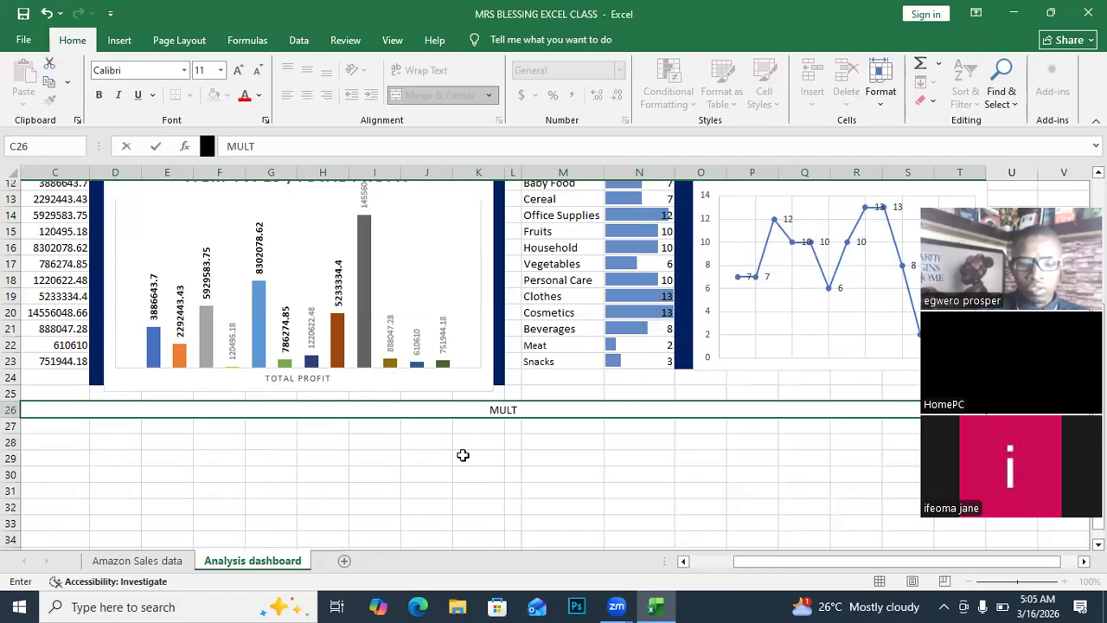
pyautogui.write('IPLE')
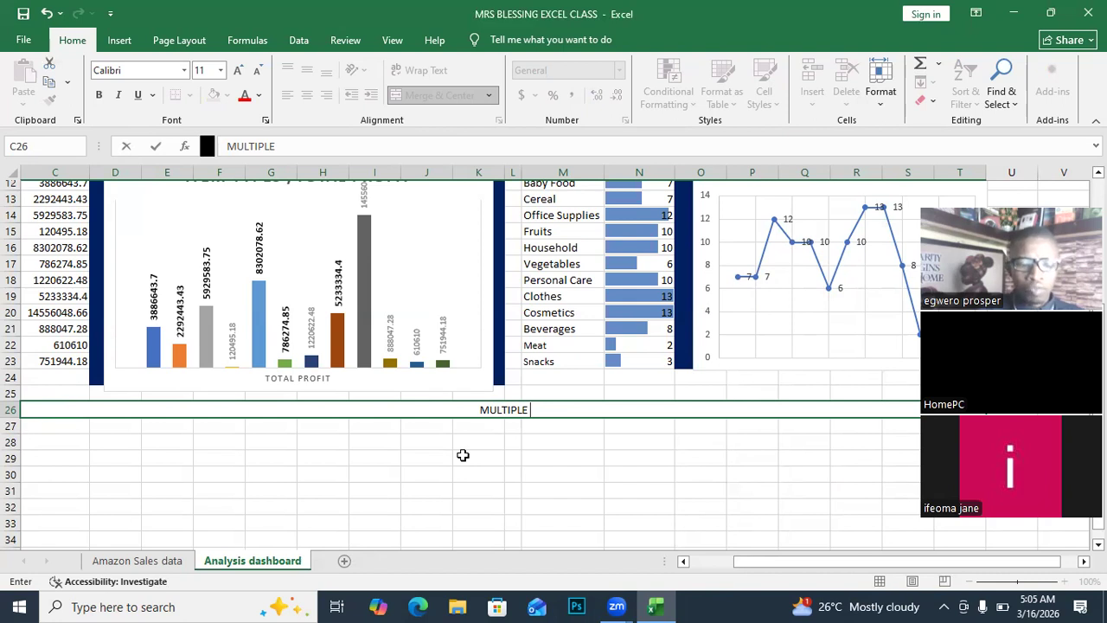
pyautogui.write('C')
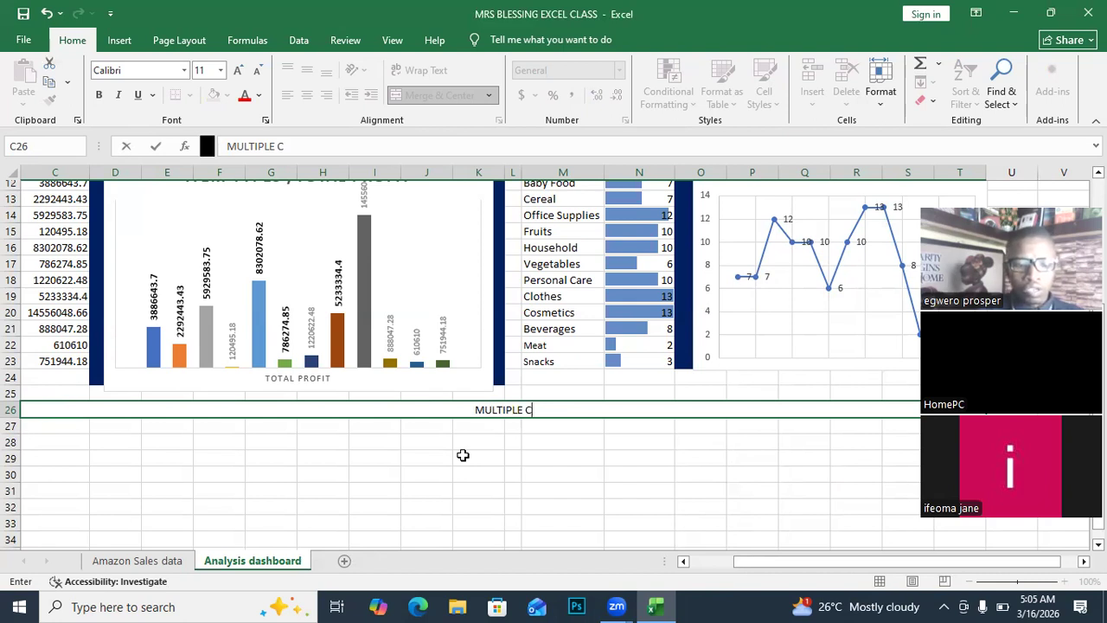
pyautogui.write('RITE')
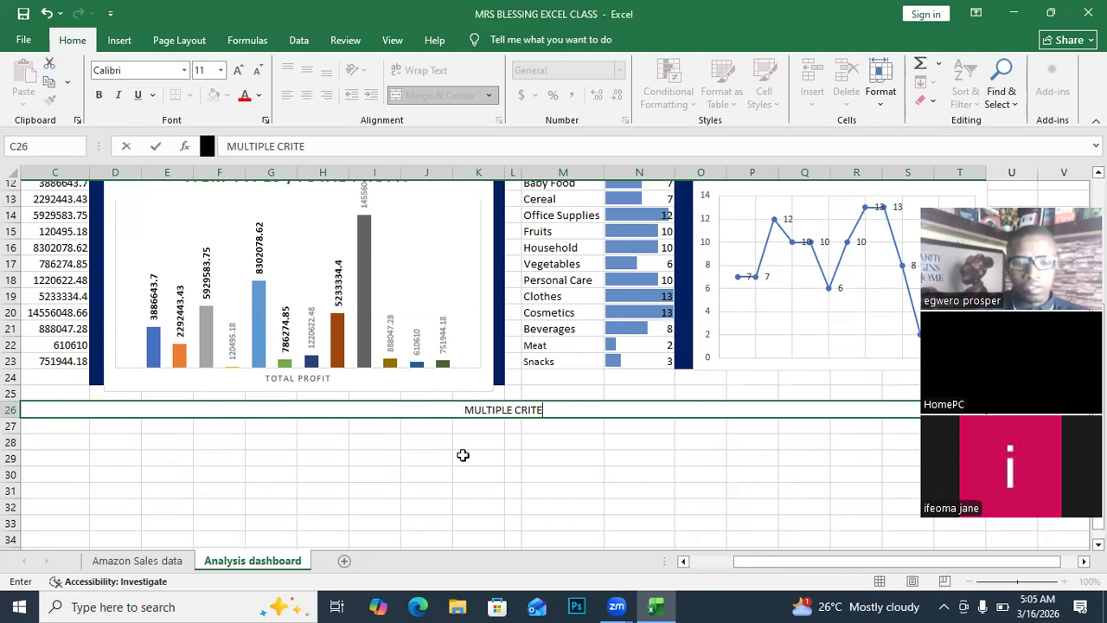
pyautogui.write('I')
pyautogui.press('BackSpace')
pyautogui.press('BackSpace')
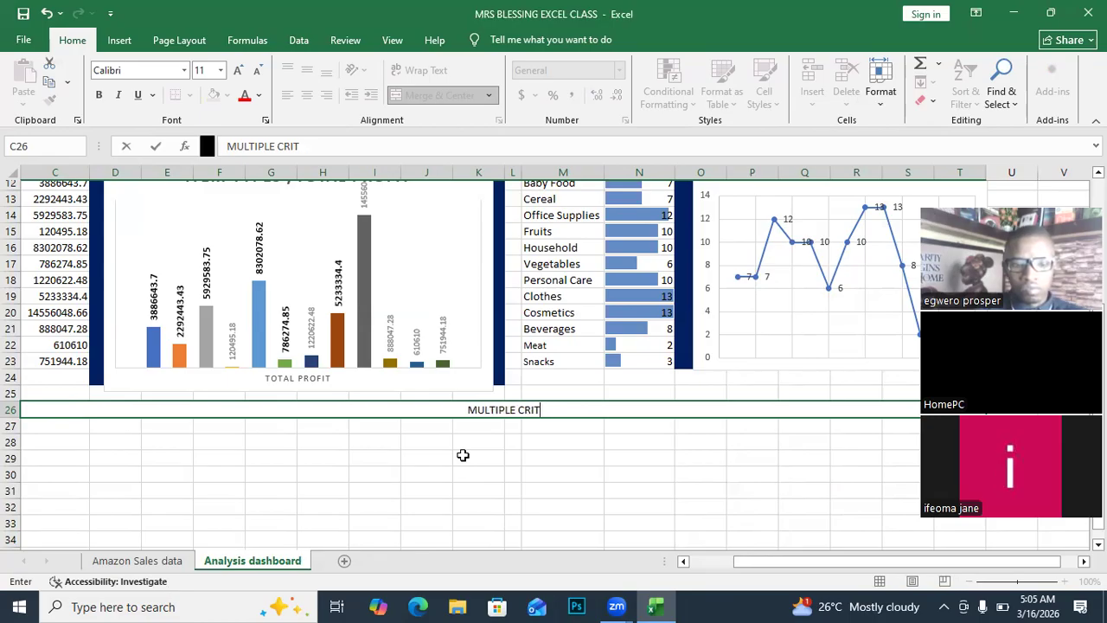
pyautogui.write('ERIA')
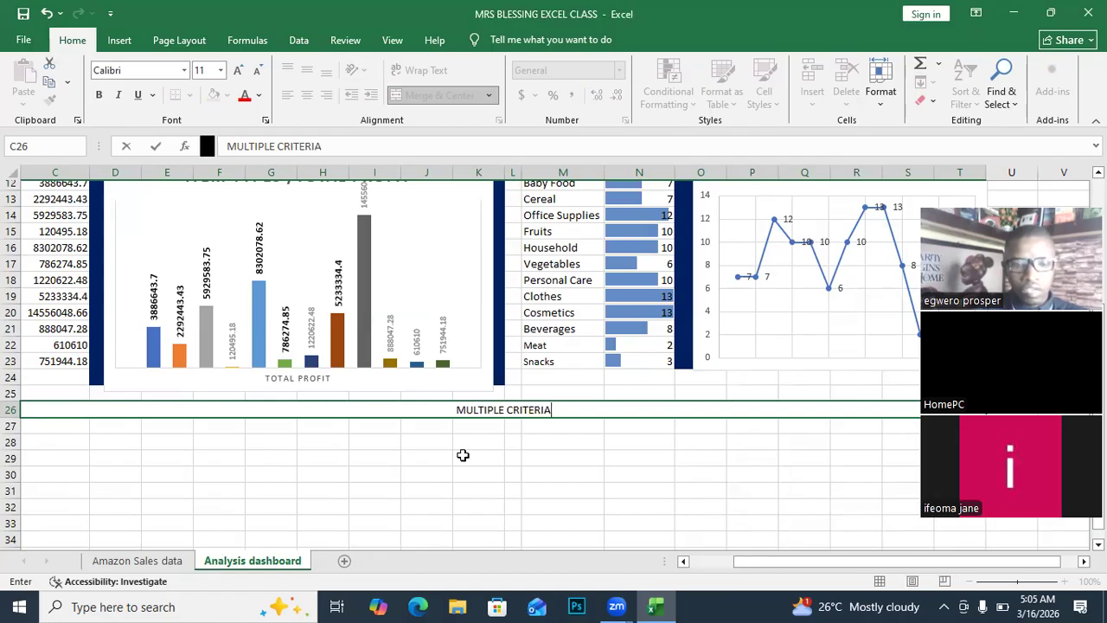
pyautogui.write(' ANA')
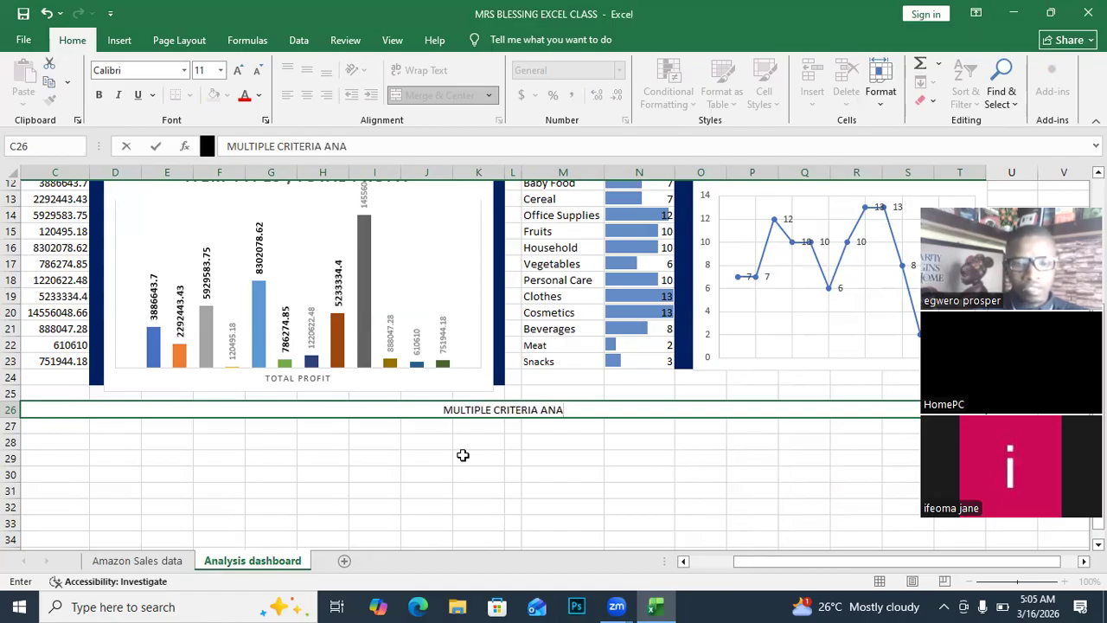
pyautogui.write('LYS')
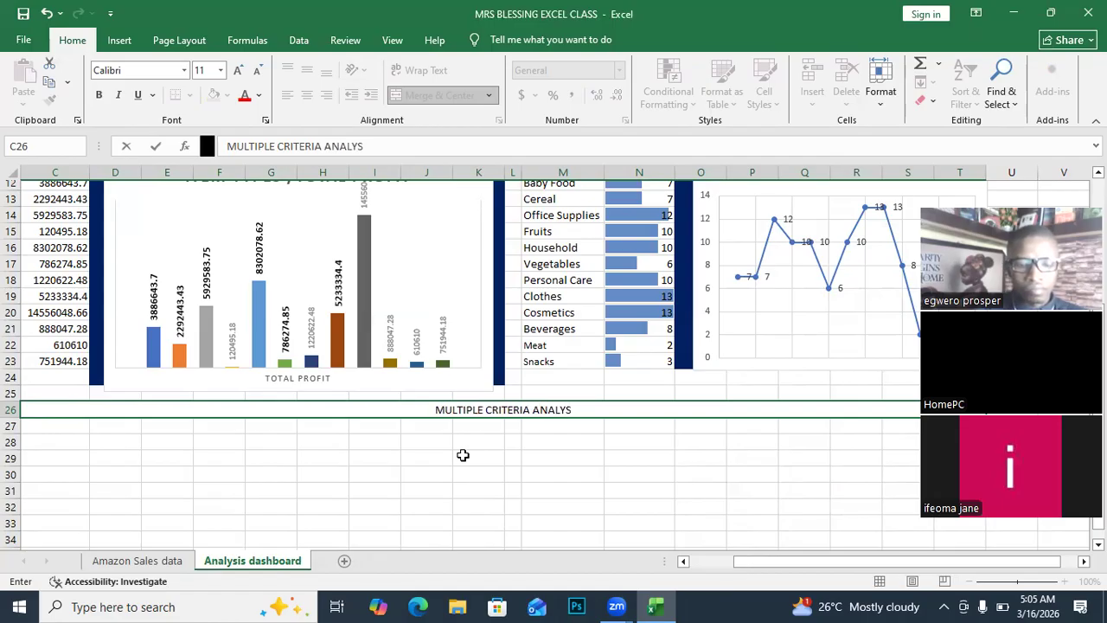
pyautogui.write('IS')
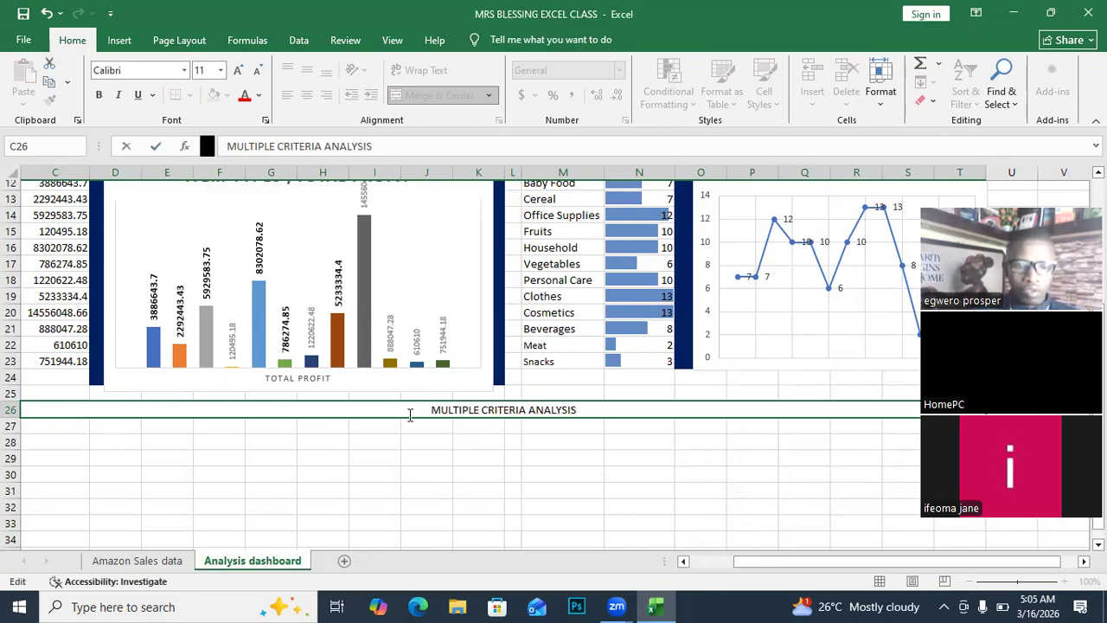
pyautogui.hotkey('ctrl', 'Return')
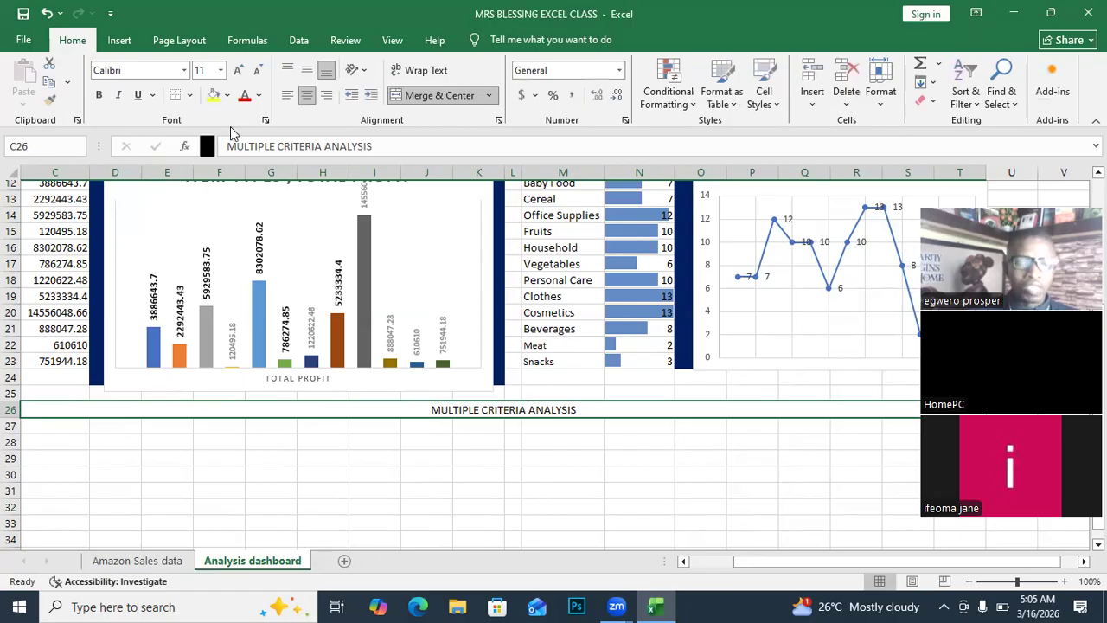
# Give the C26 heading a dark blue fill with bold, white, 14-point text.
pyautogui.click(228, 95)
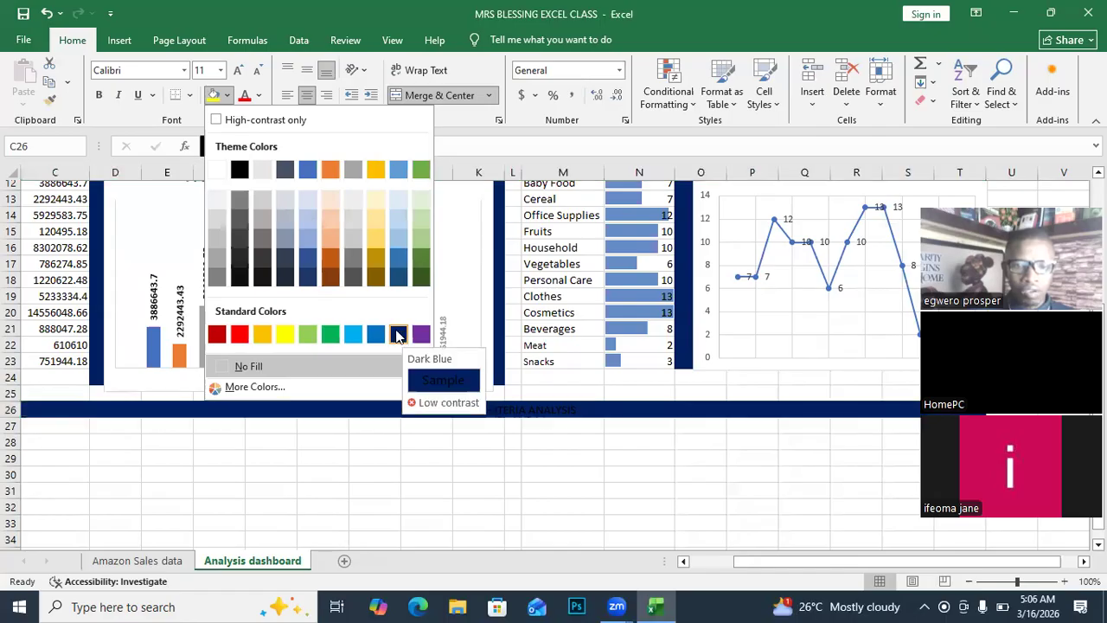
pyautogui.click(401, 336)
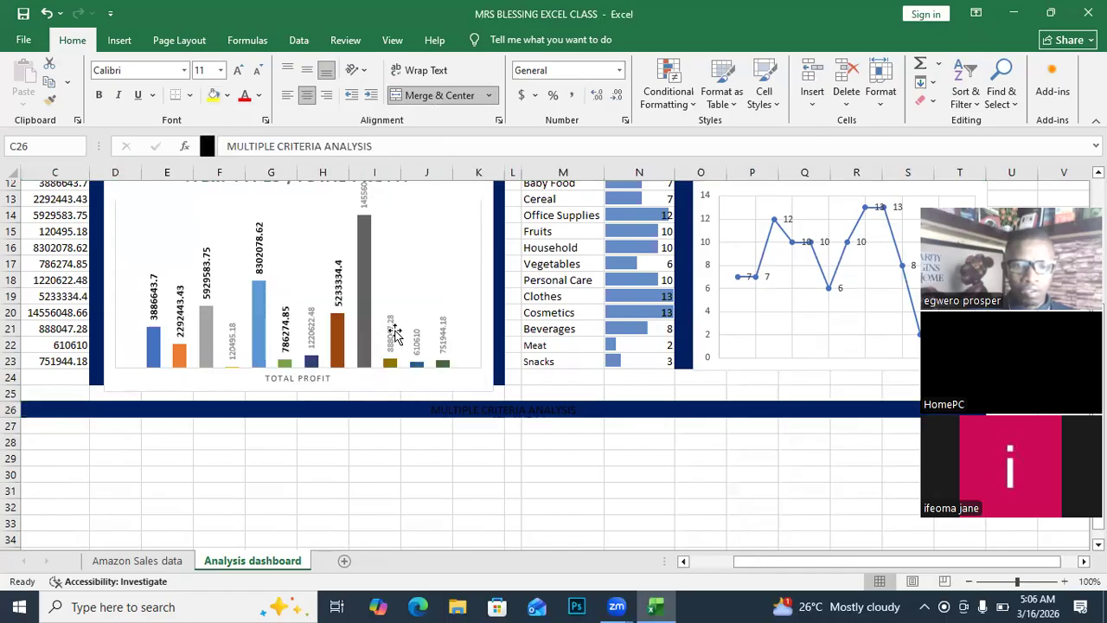
pyautogui.click(259, 97)
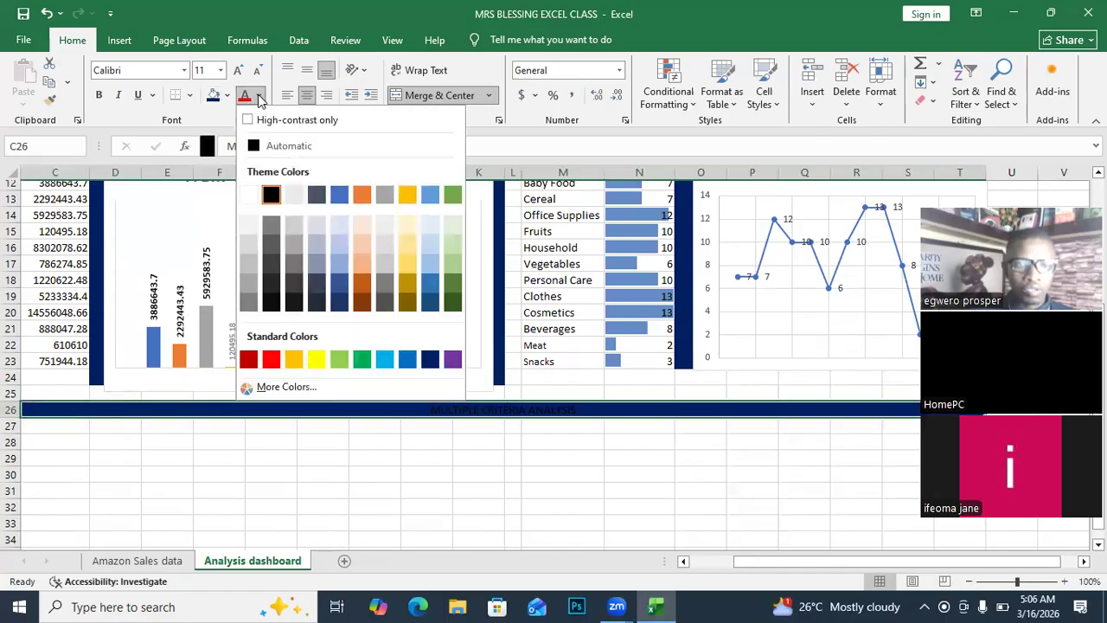
pyautogui.click(248, 195)
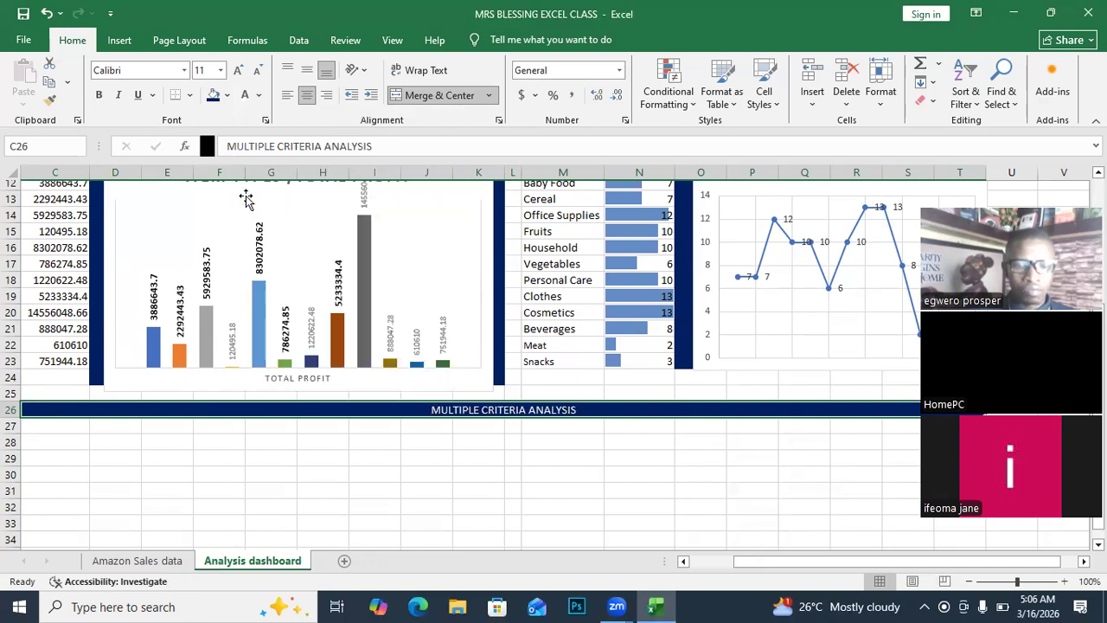
pyautogui.click(98, 97)
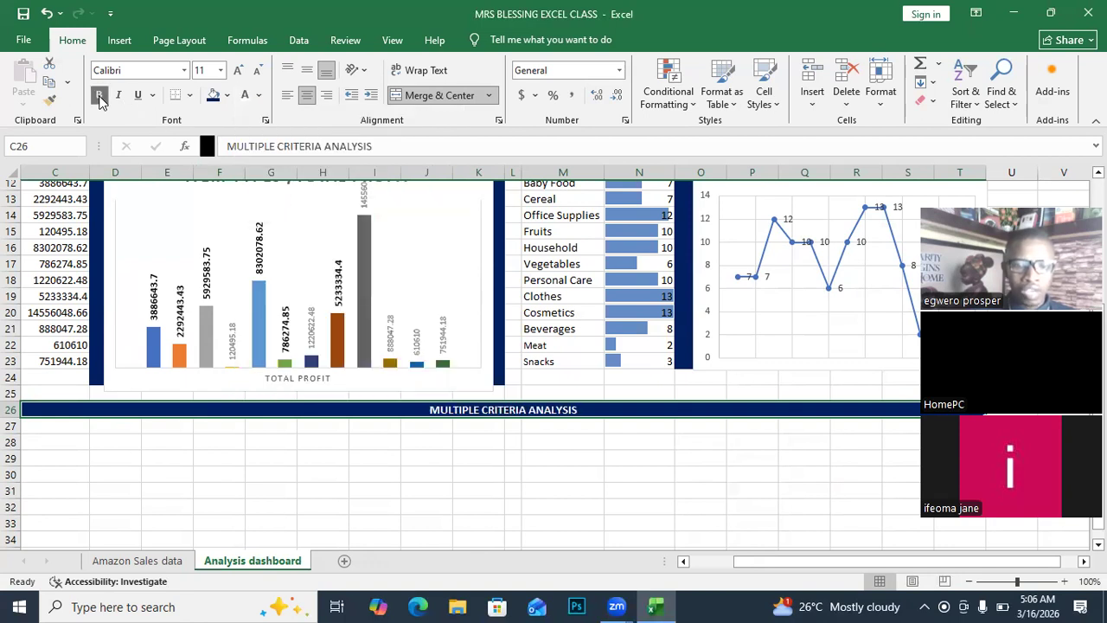
pyautogui.click(238, 71)
pyautogui.click(238, 70)
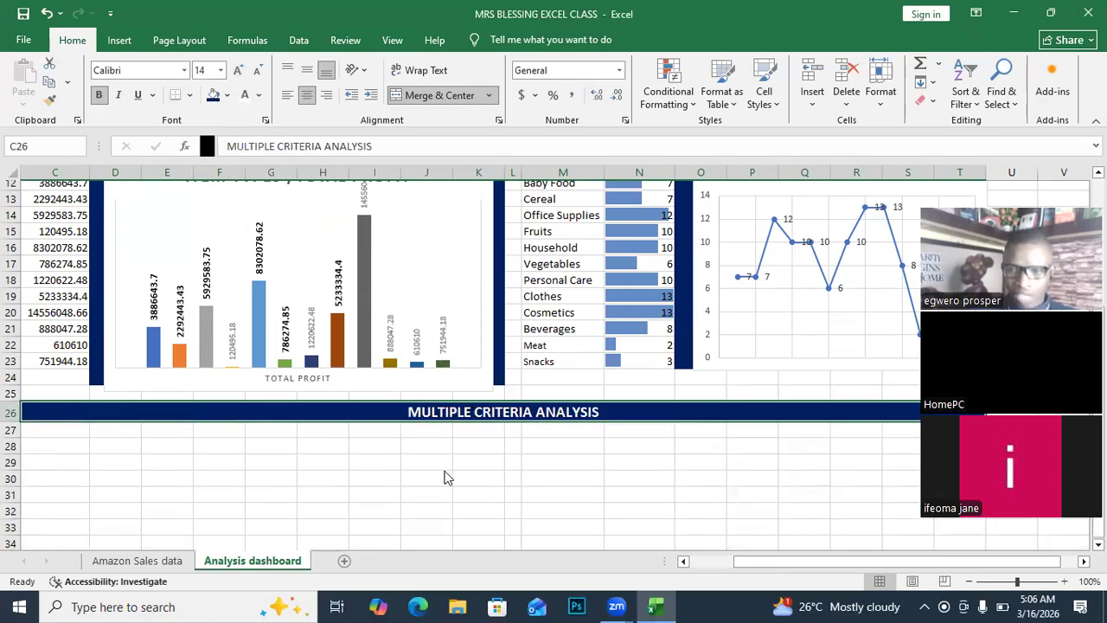
pyautogui.click(270, 468)
# Merge and centre cells C28:G28 beneath the banner.
pyautogui.scroll(-2, 303, 467)
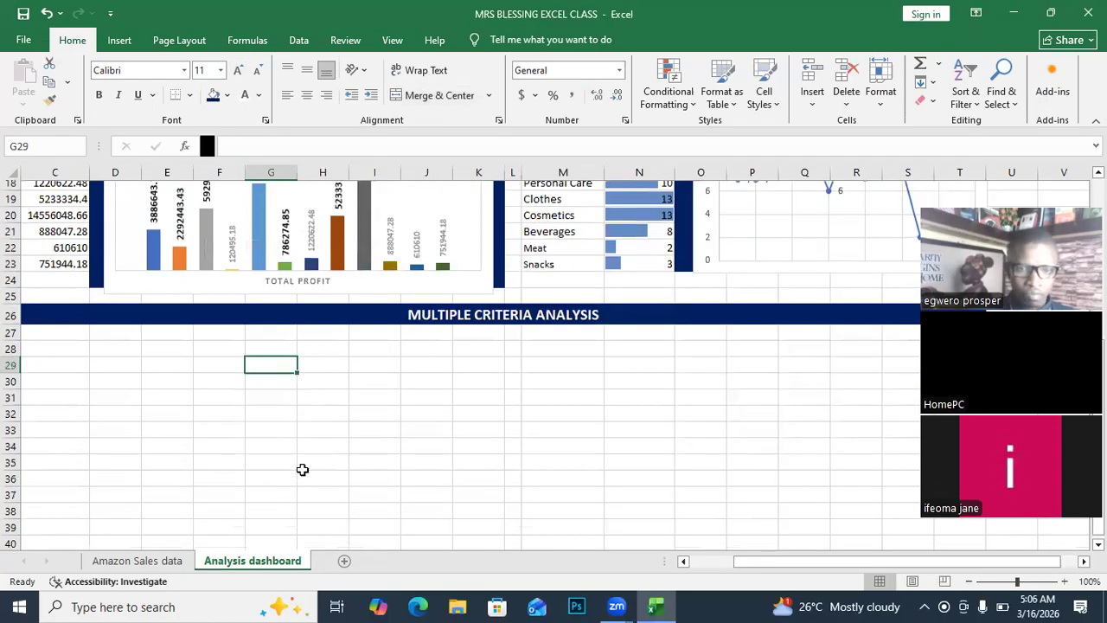
pyautogui.moveTo(36, 346); pyautogui.dragTo(267, 347)
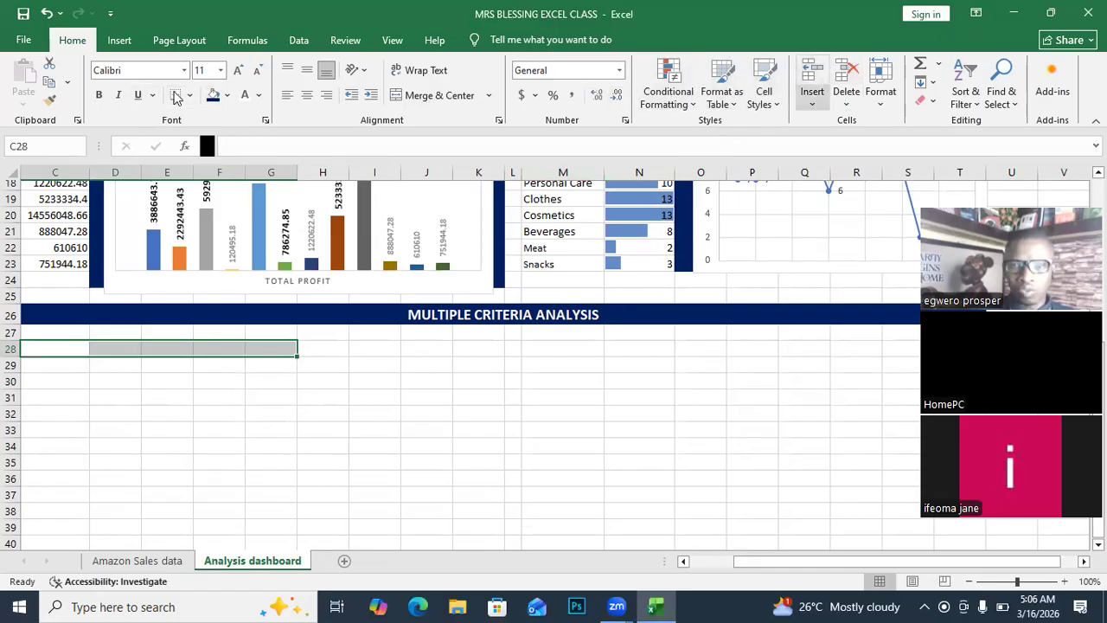
pyautogui.click(433, 97)
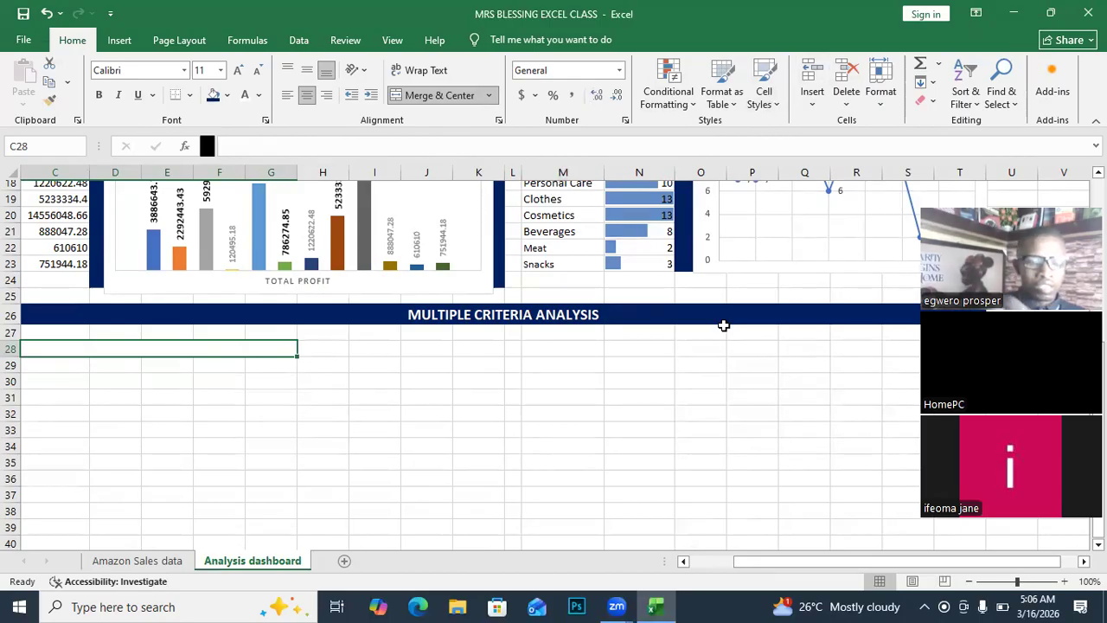
# Enter 'ANALYZE THE SUM OF TOTAL PROFIT PER ITEMS WHERE SALES CHANNEL IS OFFLINE' in C28.
pyautogui.write('AN')
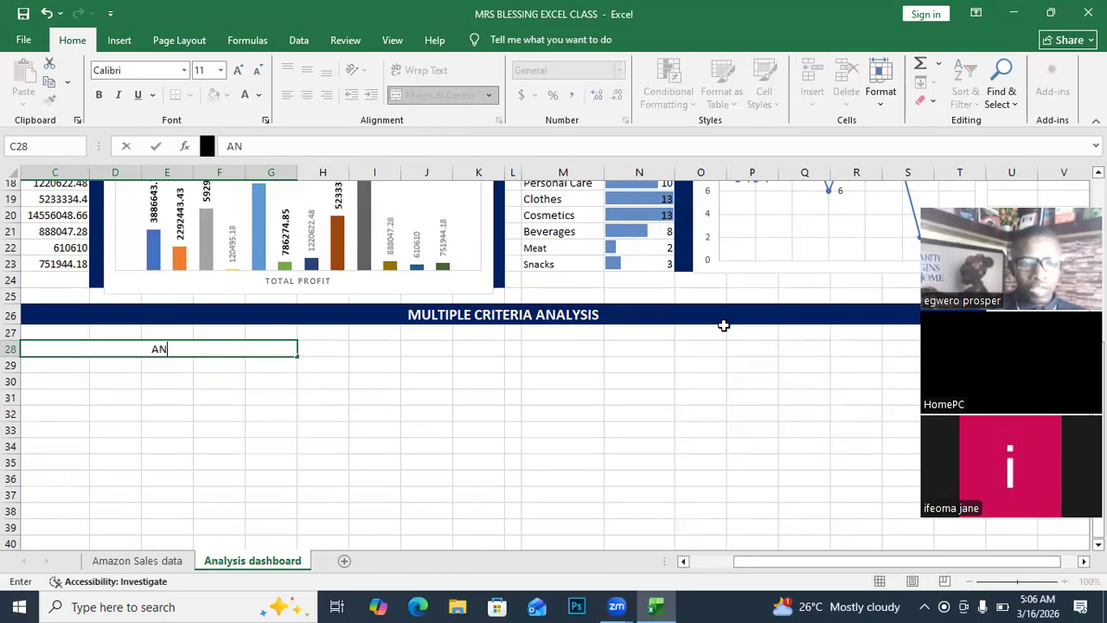
pyautogui.write('ALYZ')
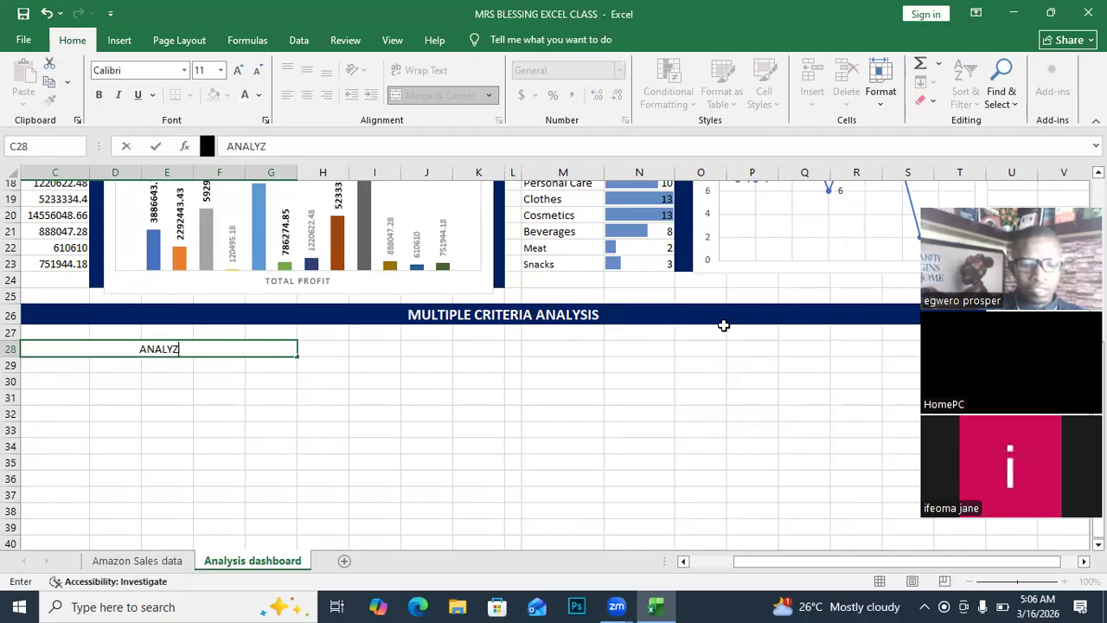
pyautogui.write('E THE ')
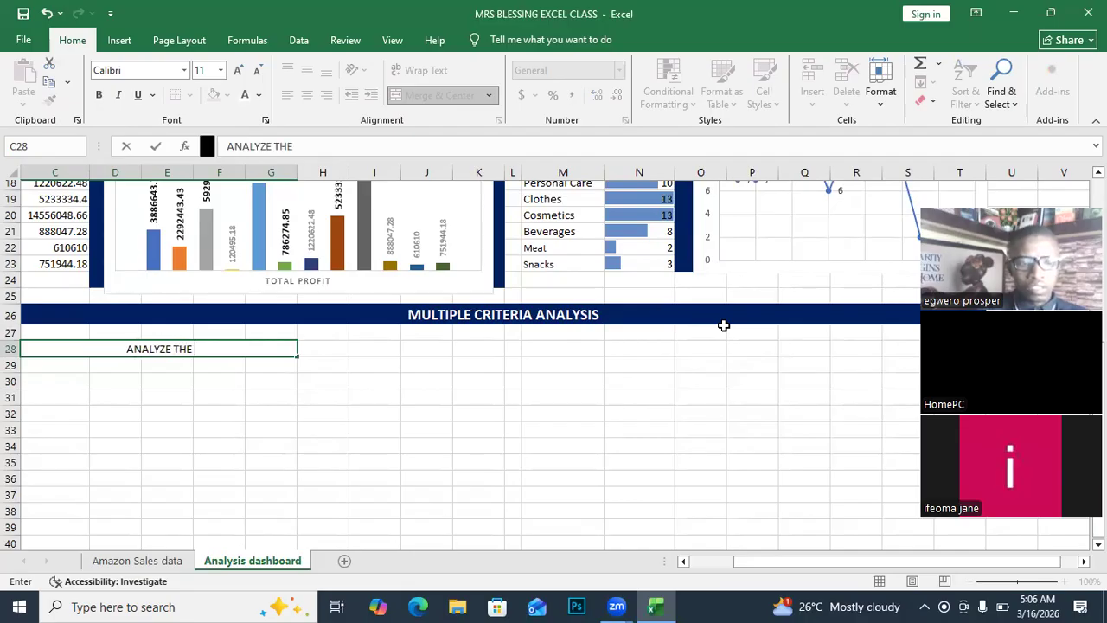
pyautogui.write('SUM ')
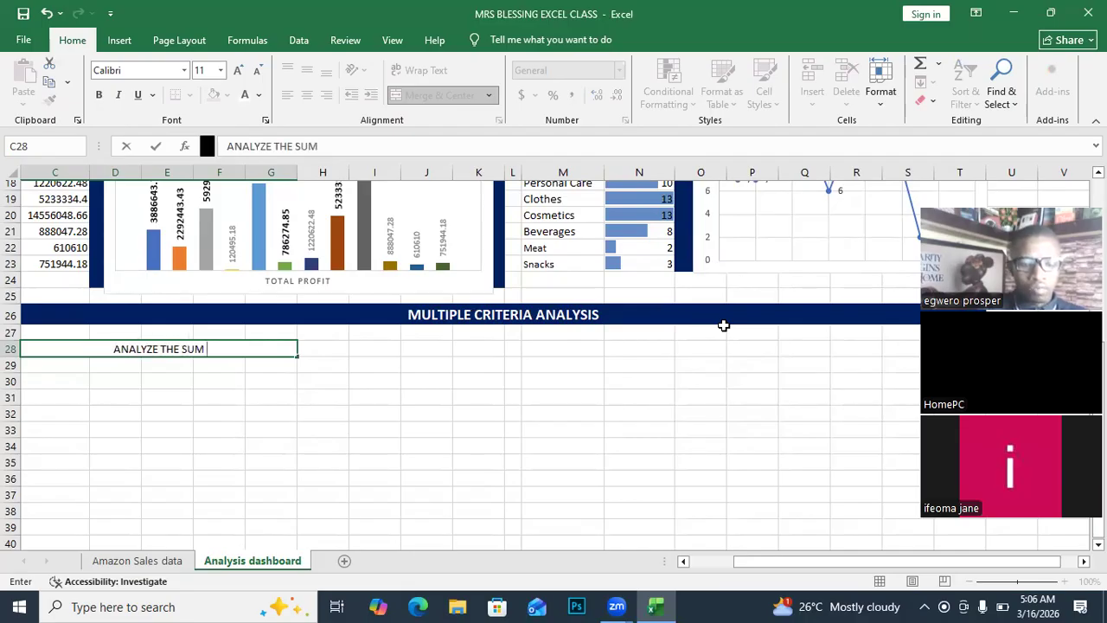
pyautogui.write('OF T')
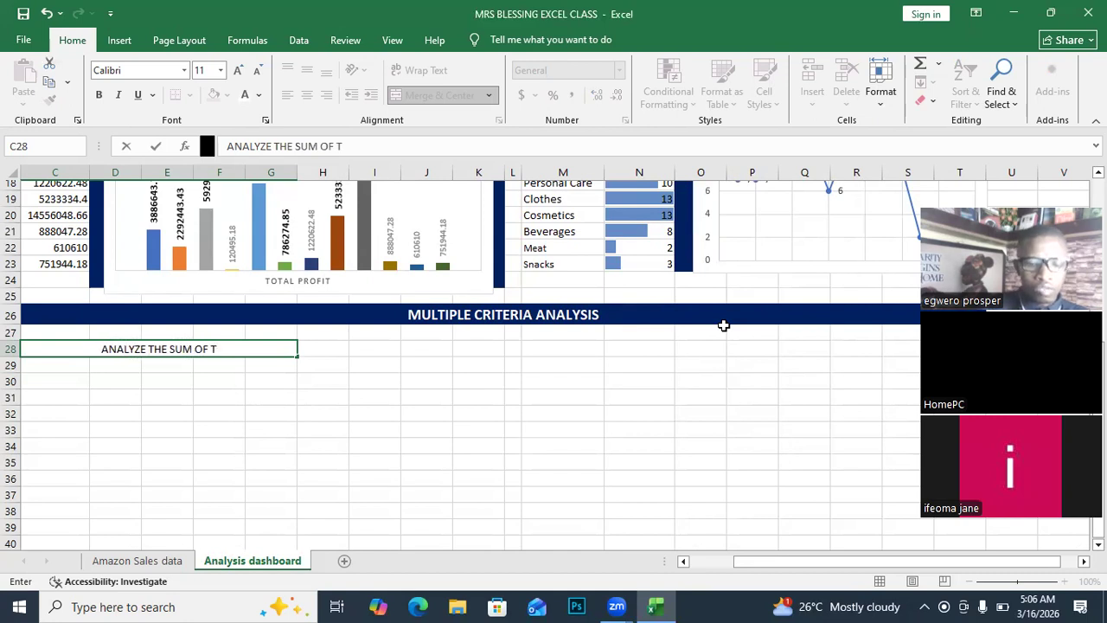
pyautogui.write('OTAL PROFIT PER I')
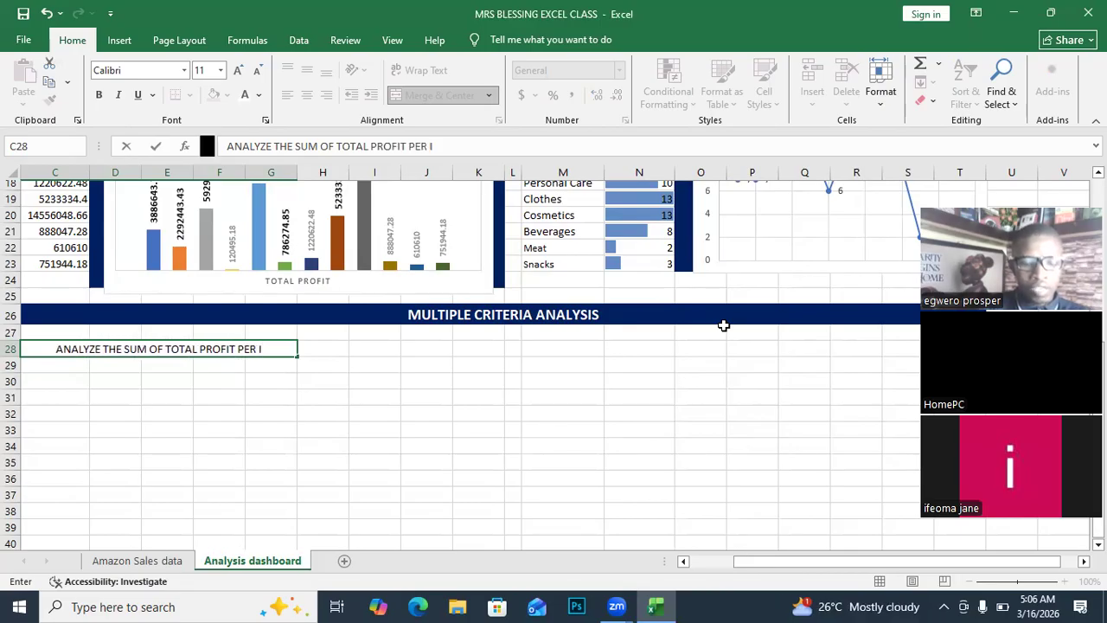
pyautogui.write('TEM')
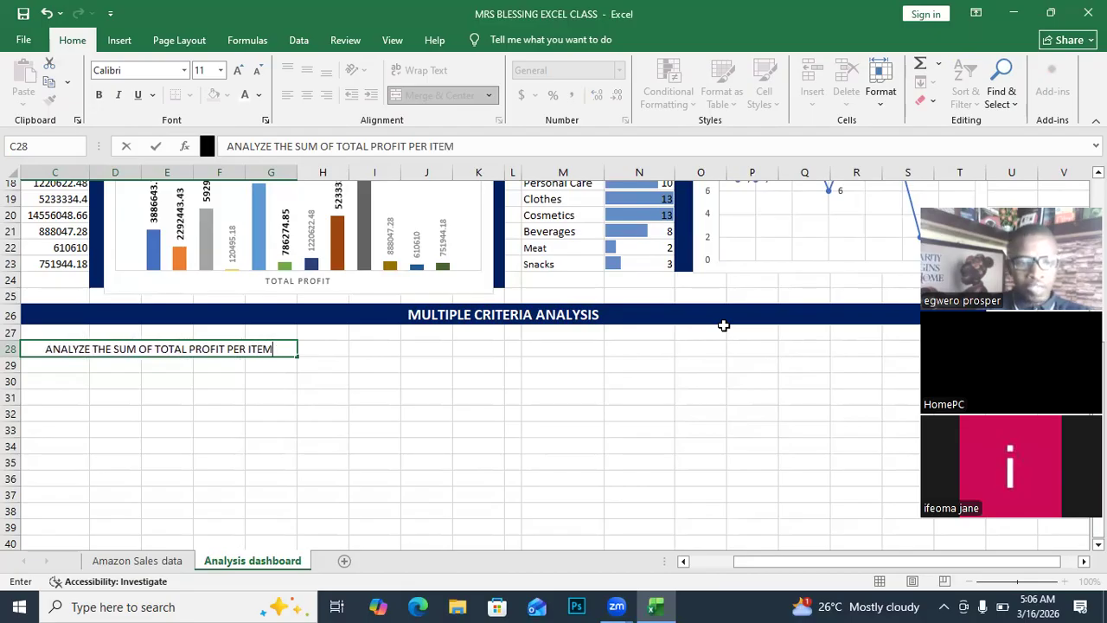
pyautogui.write('S')
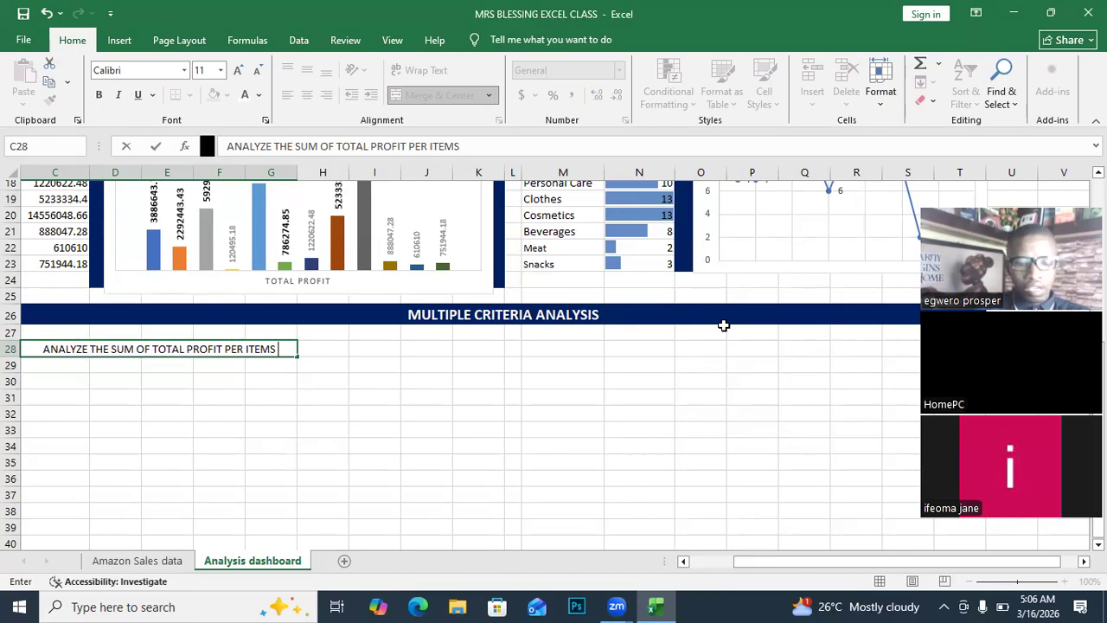
pyautogui.write(' WHERE')
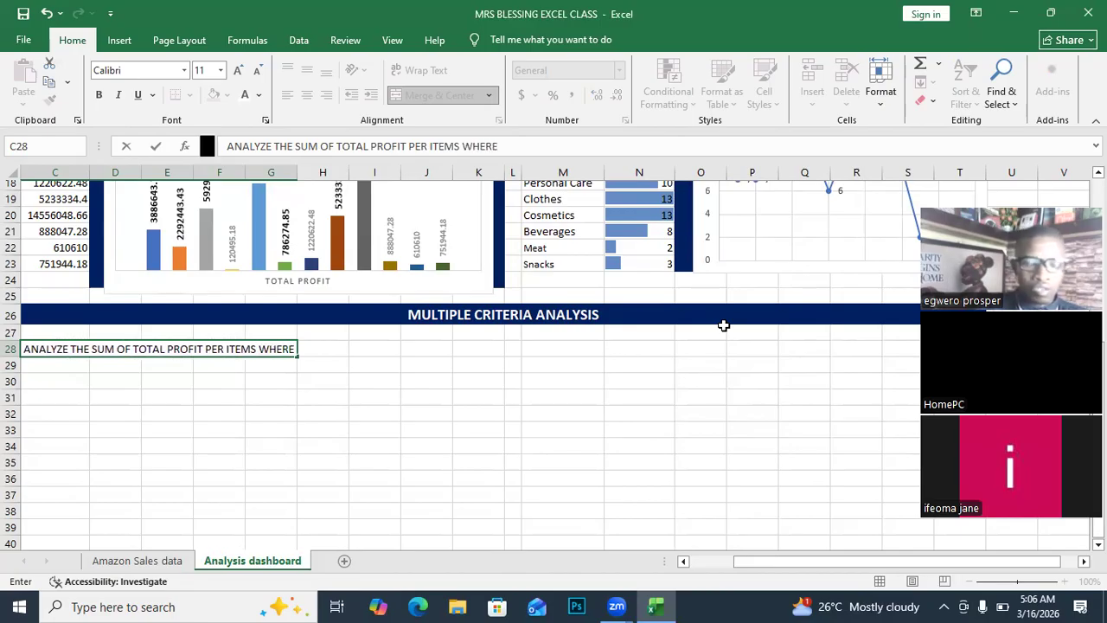
pyautogui.write('  SALES ')
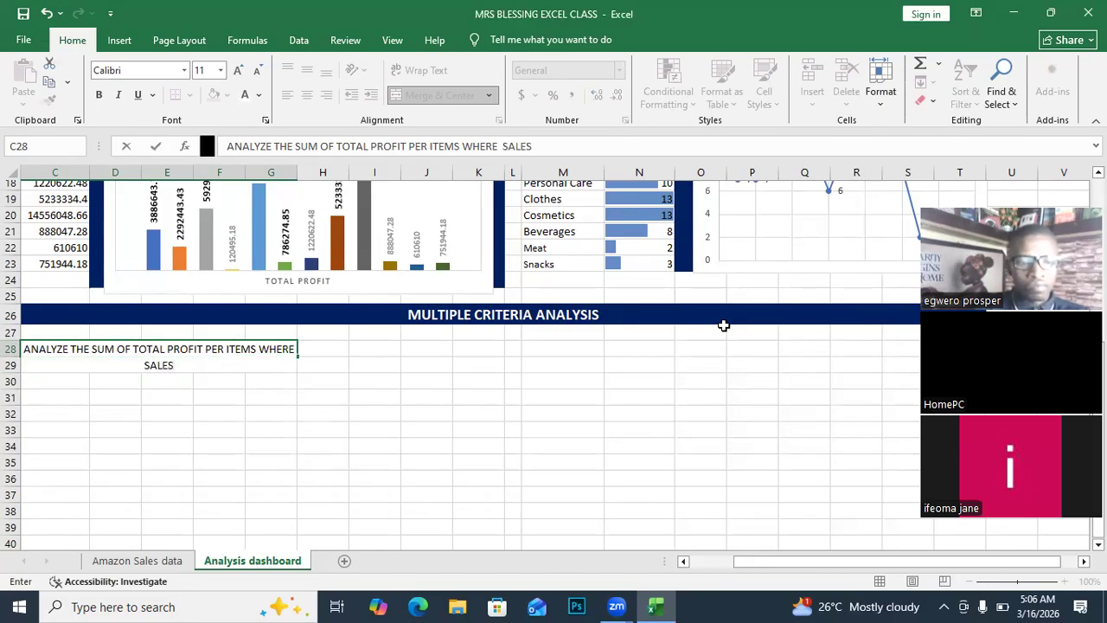
pyautogui.write('CH')
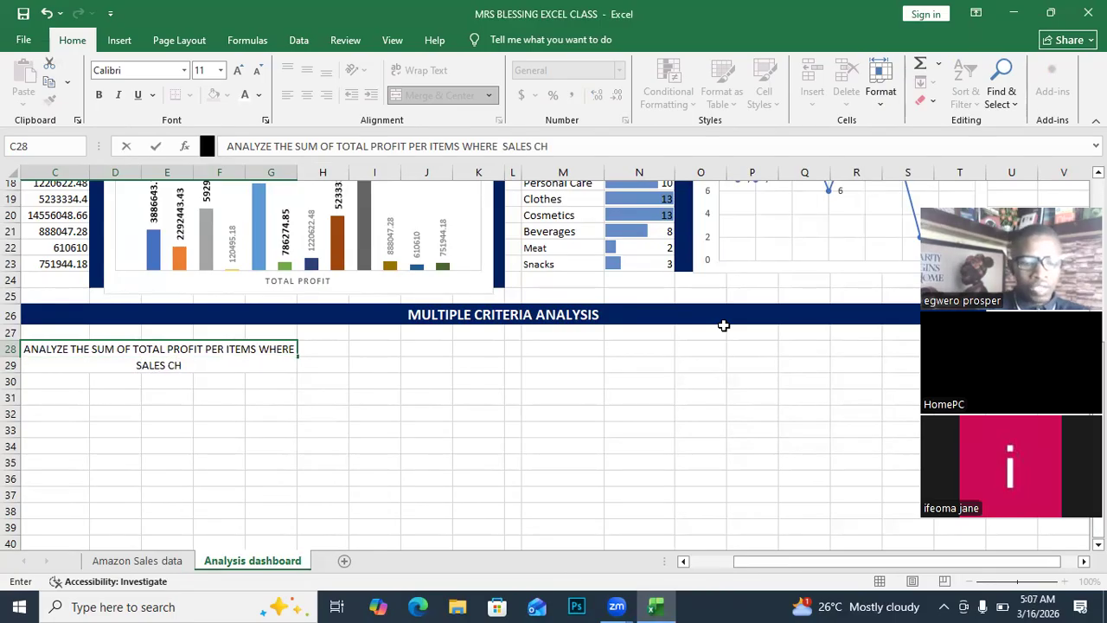
pyautogui.write('ANNEL')
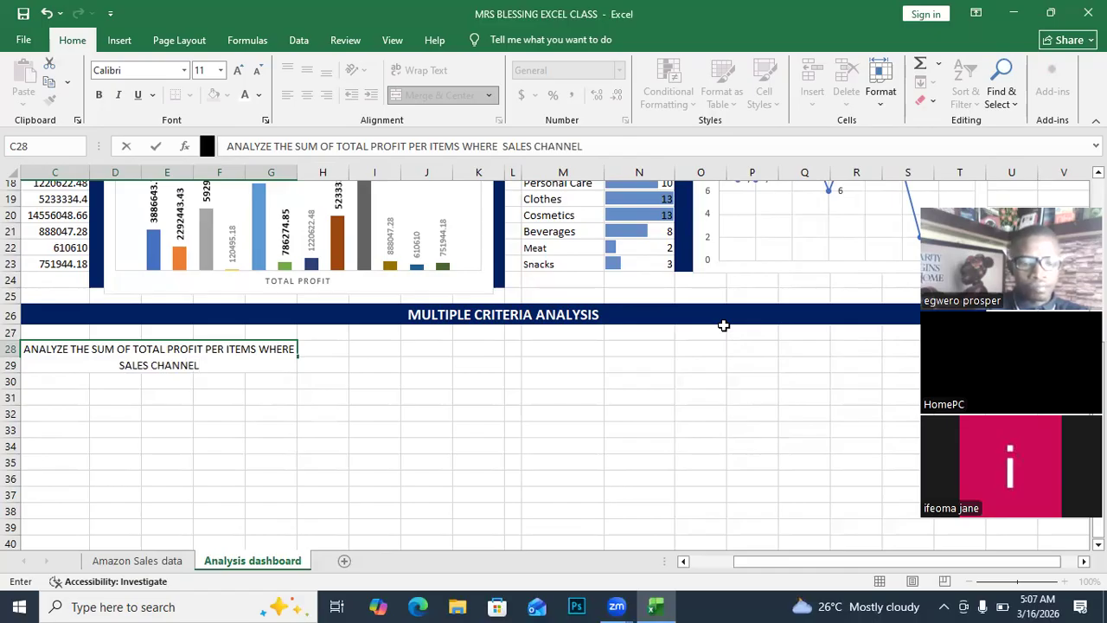
pyautogui.write(' IS')
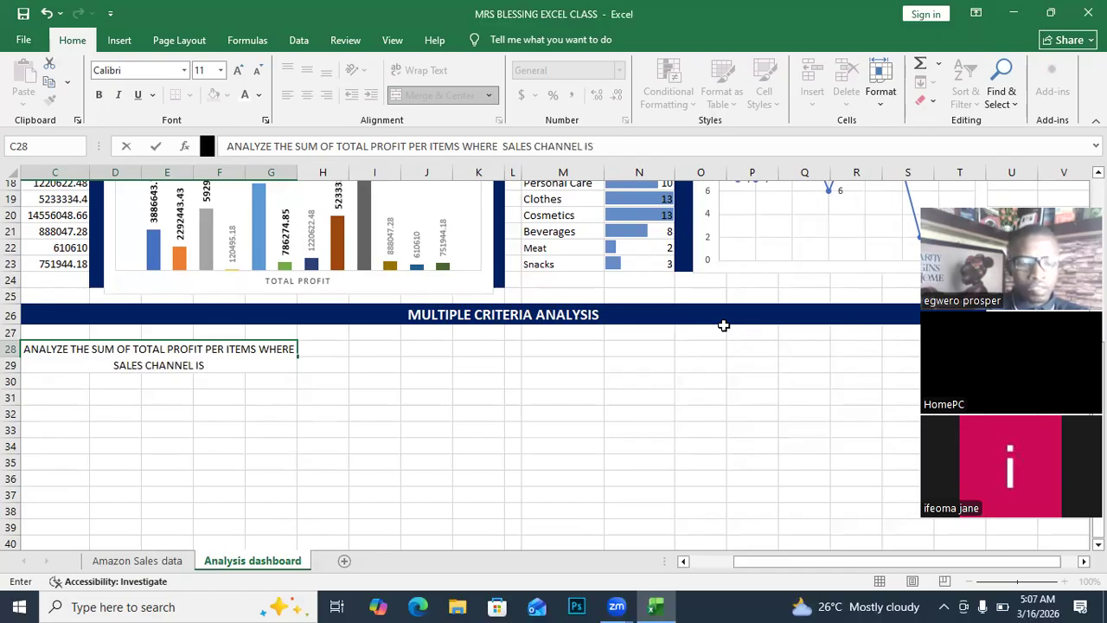
pyautogui.write(' OFFLI')
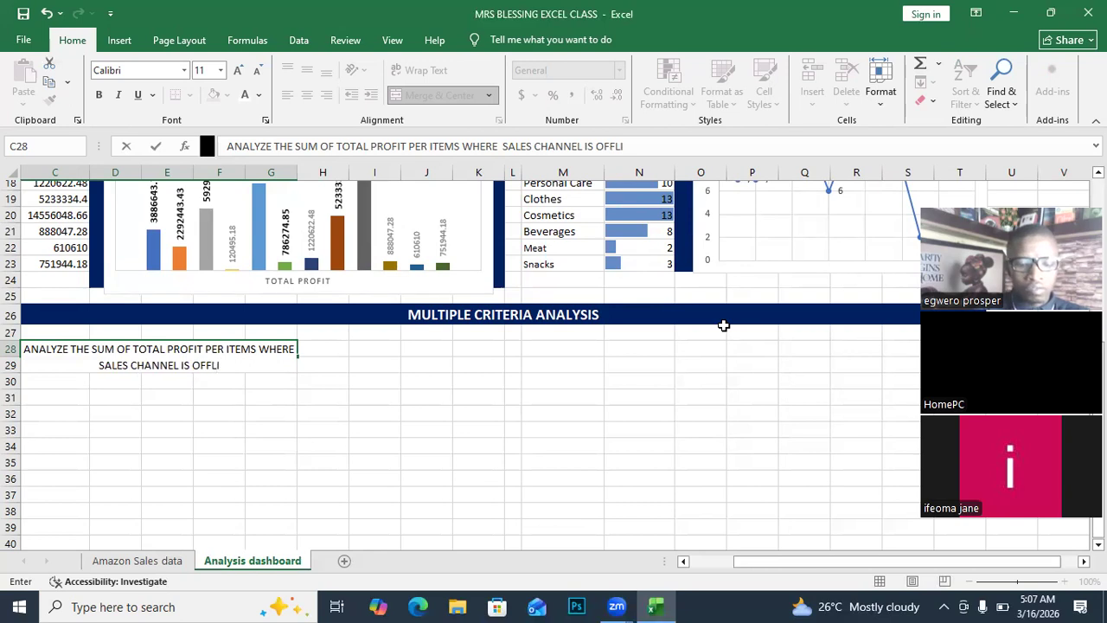
pyautogui.write('NE')
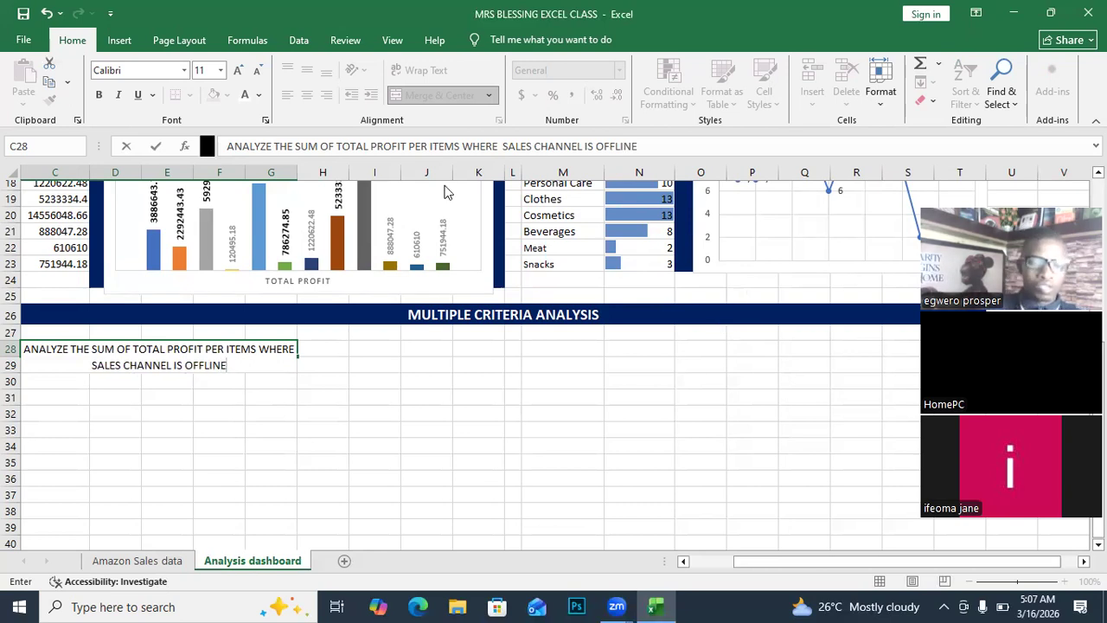
pyautogui.click(253, 348)
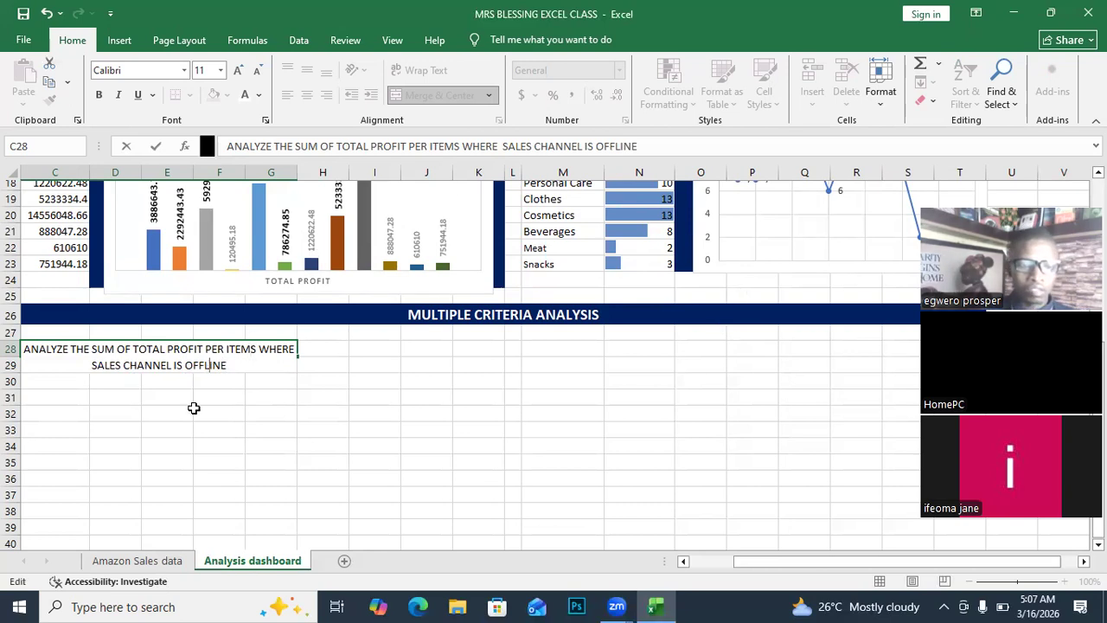
# Make the C28 heading bold with a light grey fill.
pyautogui.click(195, 409)
pyautogui.click(52, 350)
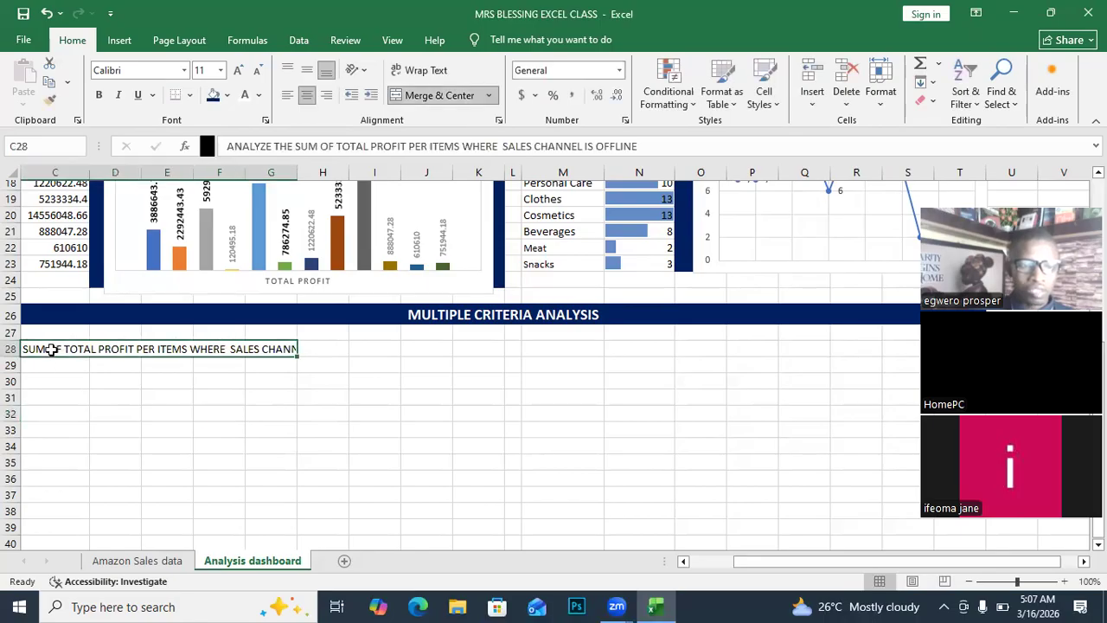
pyautogui.click(98, 97)
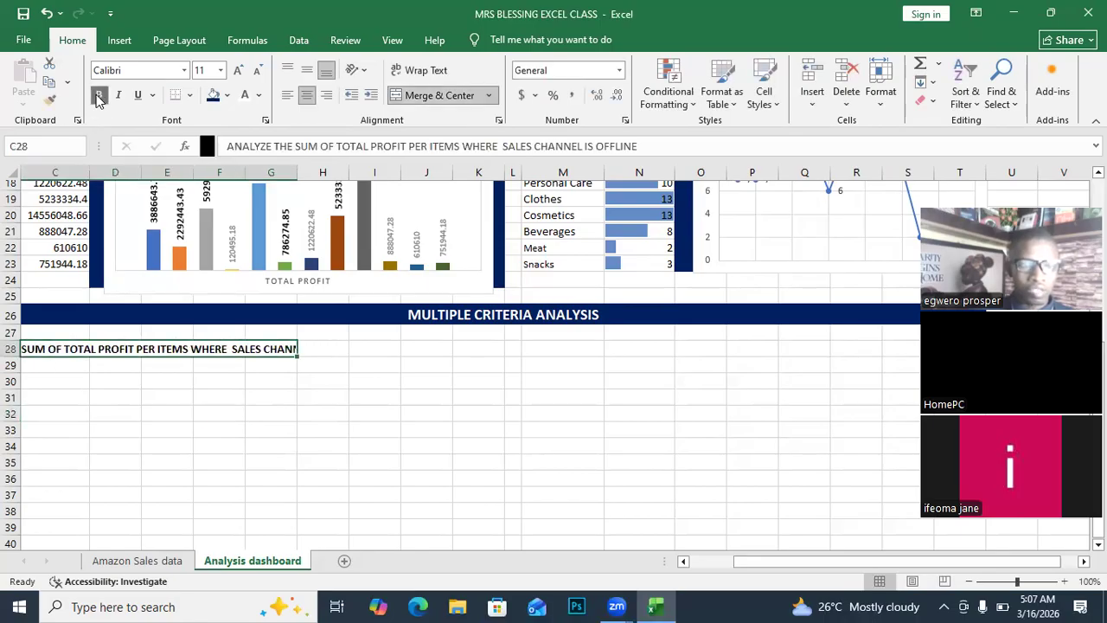
pyautogui.click(245, 95)
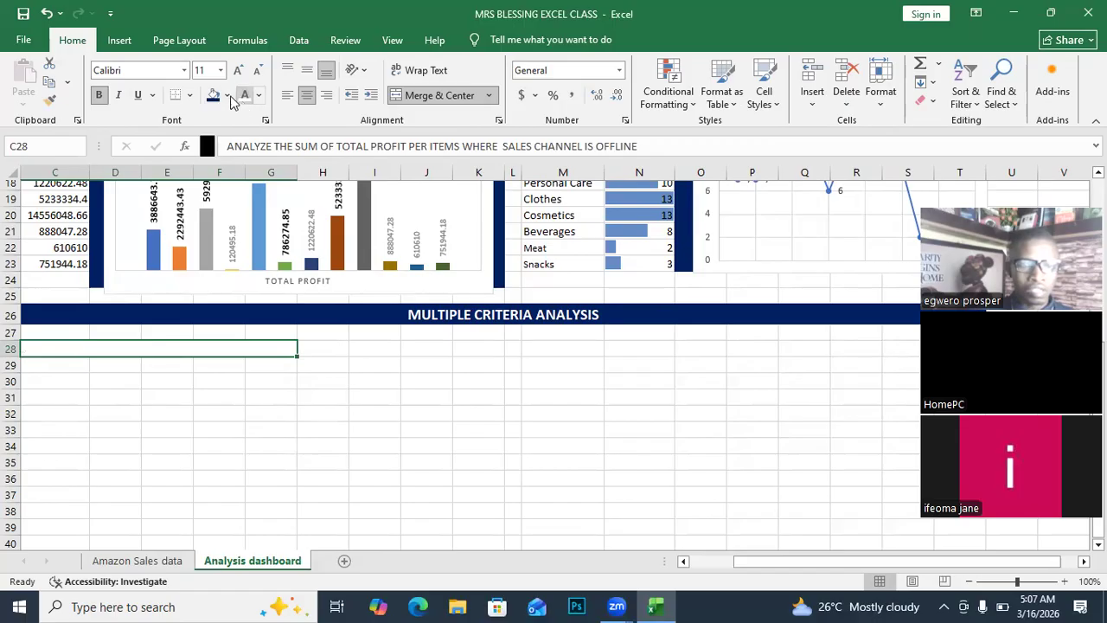
pyautogui.click(227, 95)
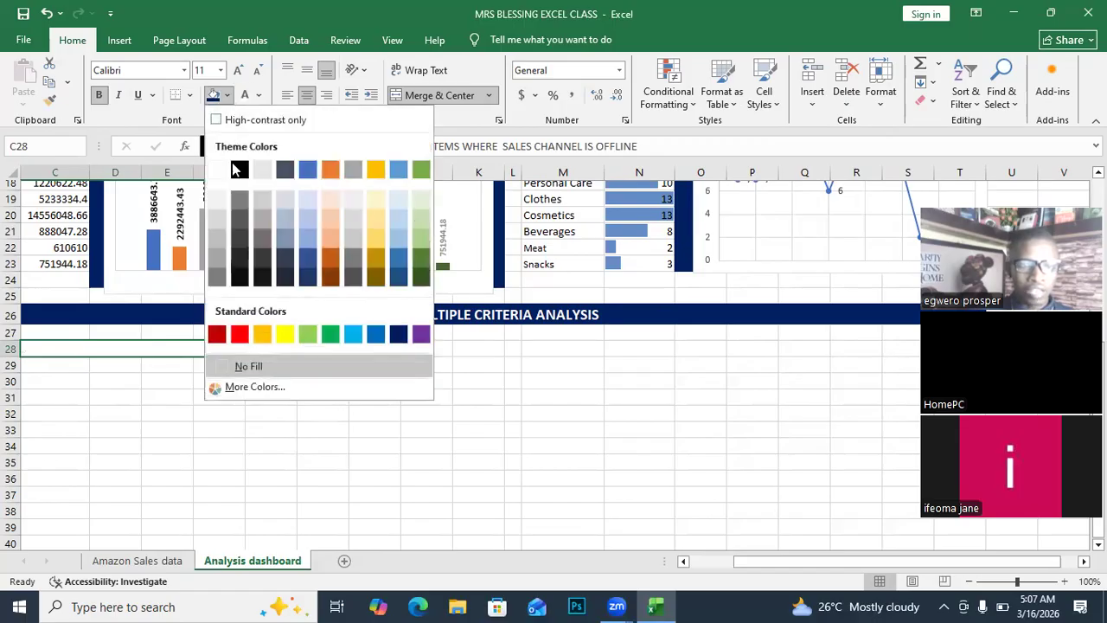
pyautogui.click(217, 218)
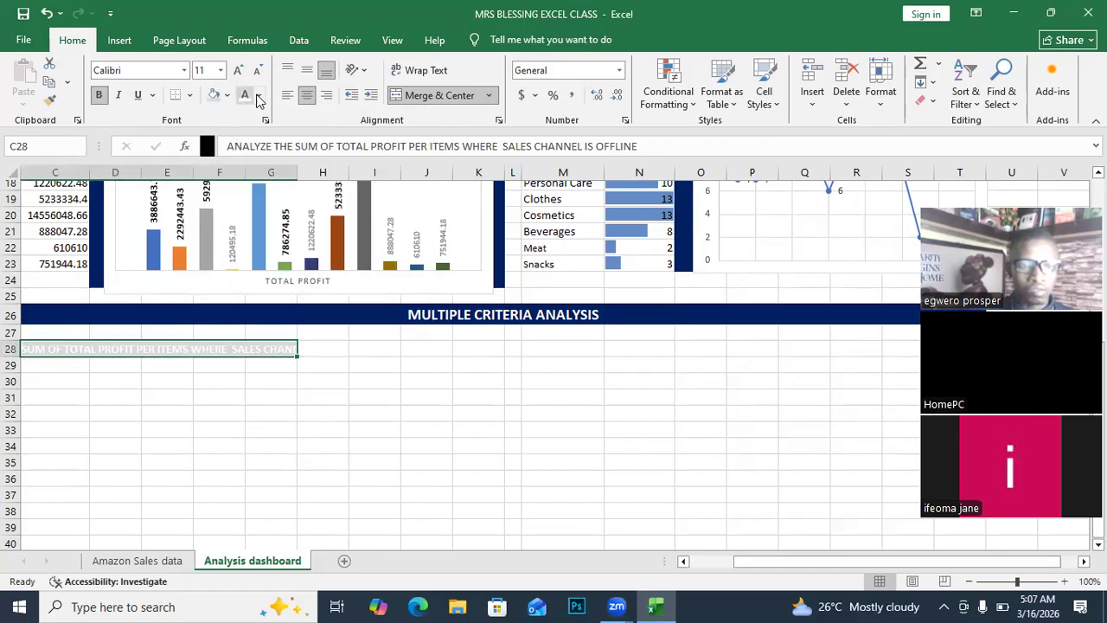
# Set the C28 heading text to black and shrink it to 8 point.
pyautogui.click(258, 96)
pyautogui.click(270, 194)
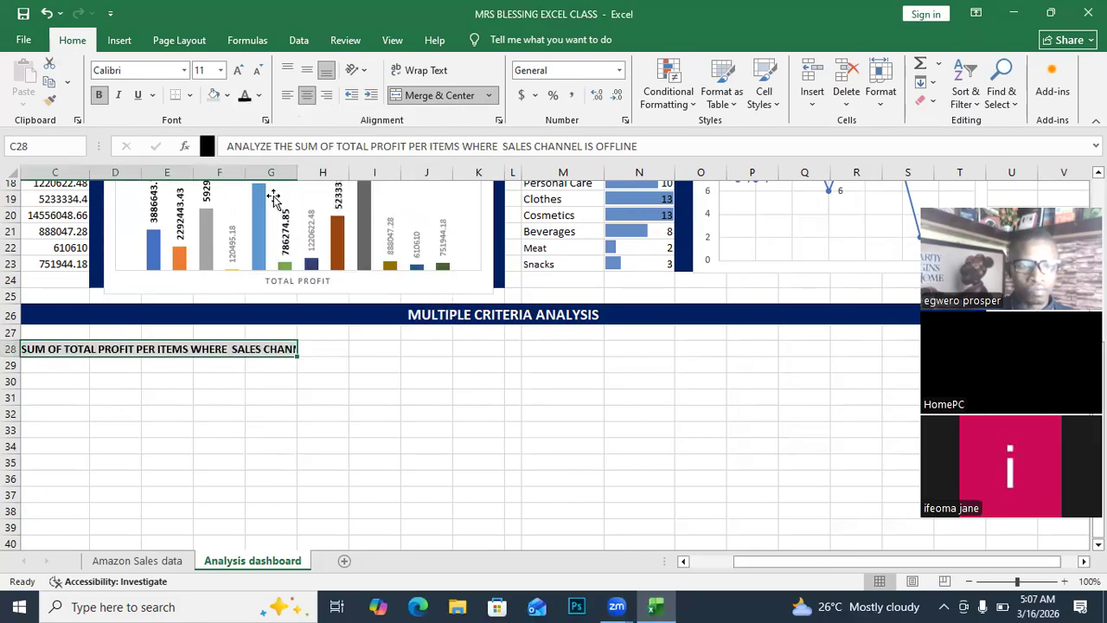
pyautogui.click(256, 70)
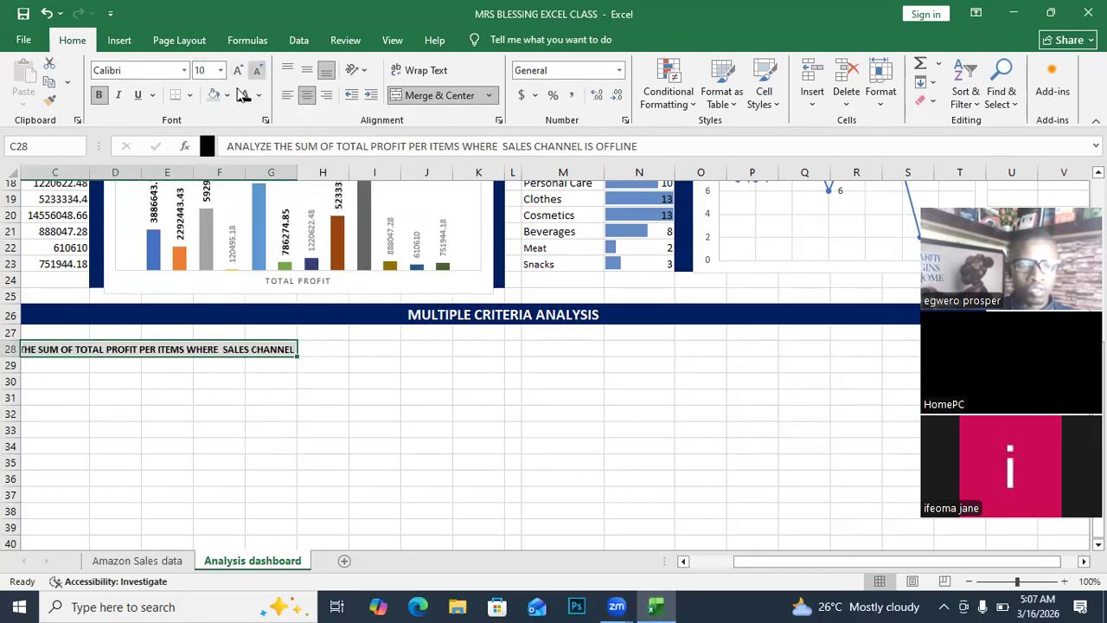
pyautogui.click(256, 70)
pyautogui.click(256, 71)
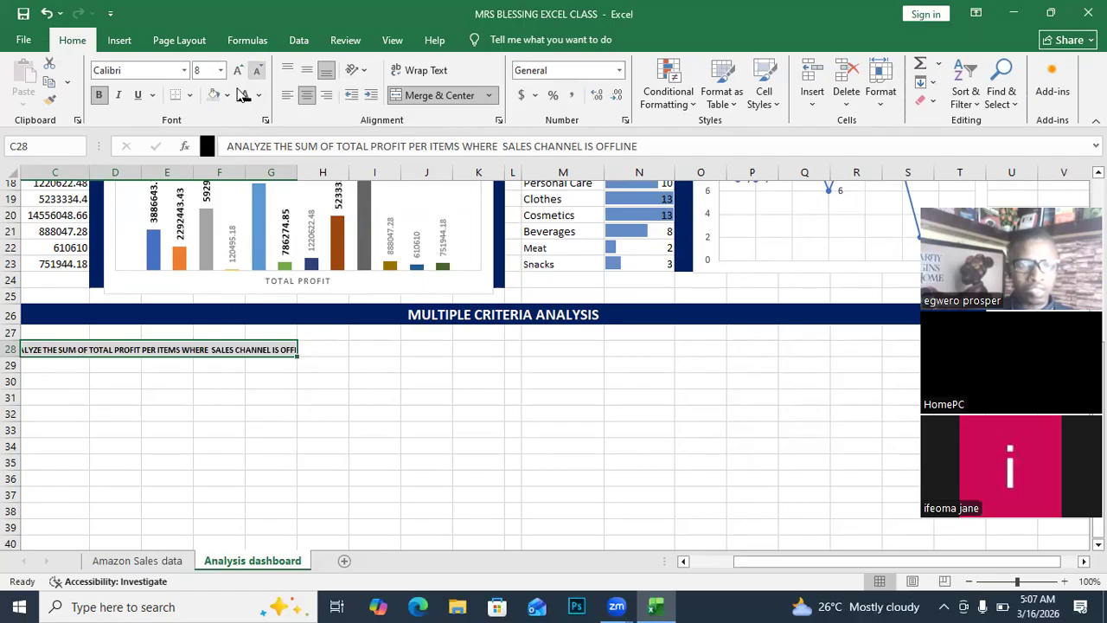
pyautogui.click(333, 500)
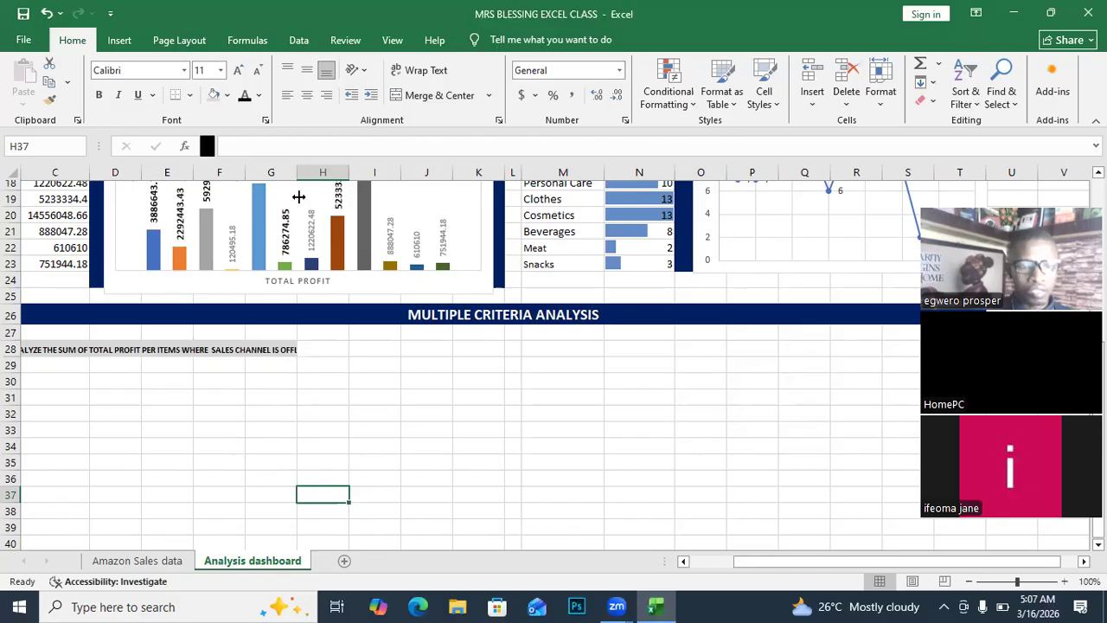
# Merge and centre the heading across C28:K28 at 11 point in dark blue text.
pyautogui.moveTo(231, 350); pyautogui.dragTo(458, 347)
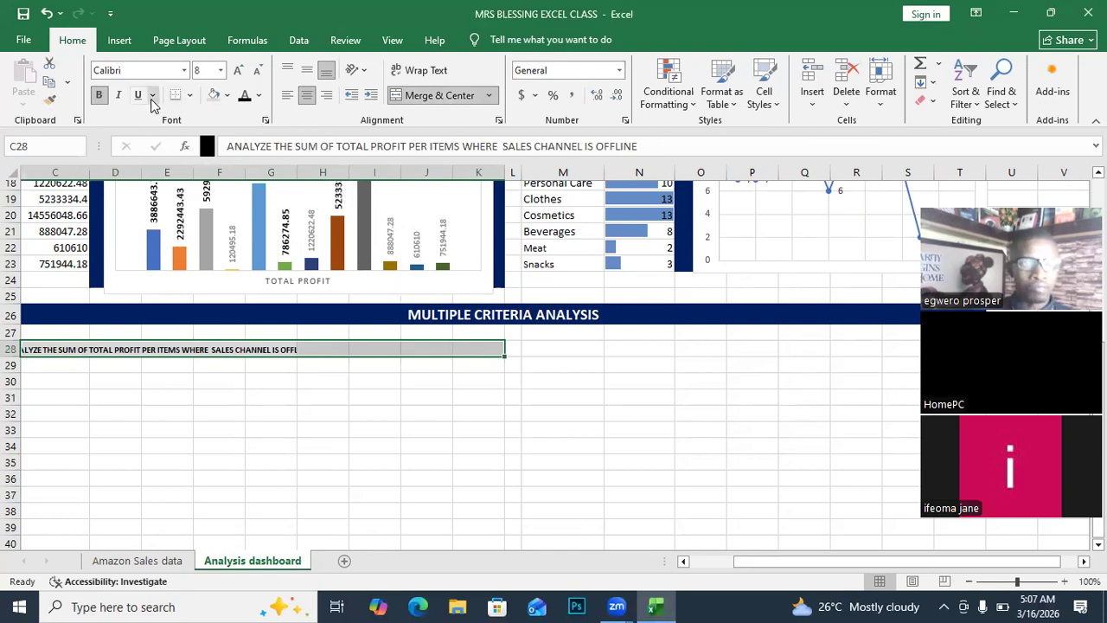
pyautogui.click(458, 97)
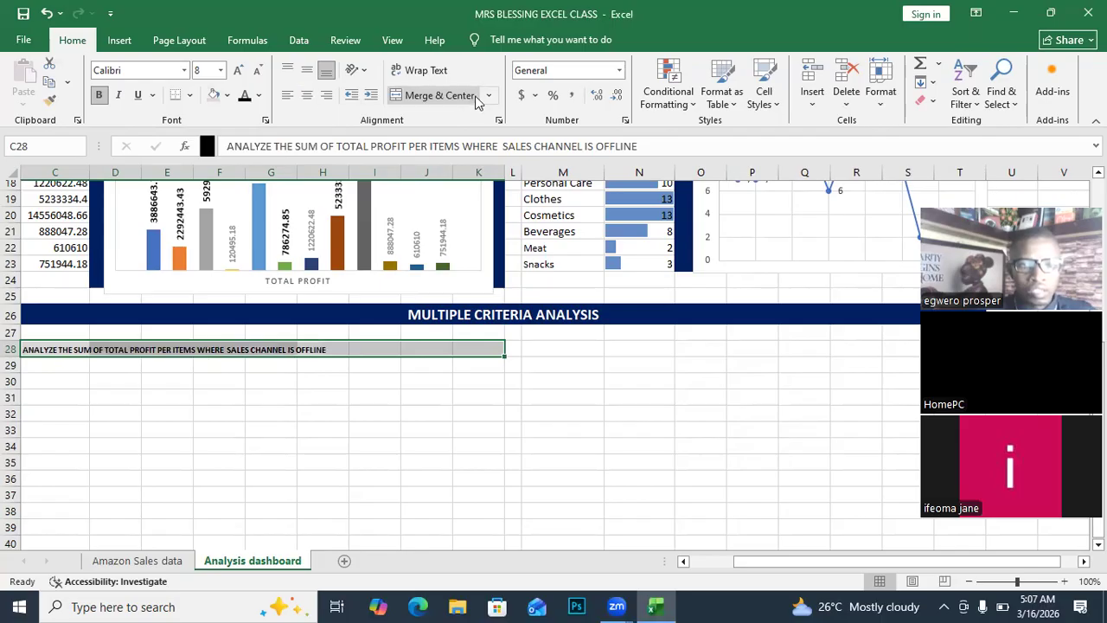
pyautogui.click(467, 97)
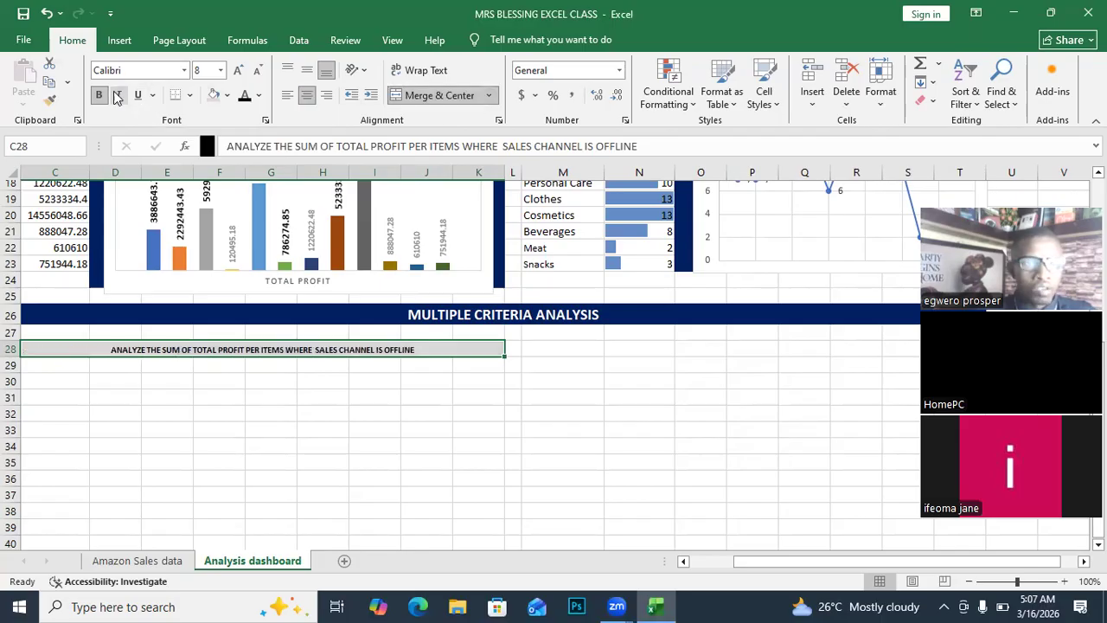
pyautogui.click(238, 71)
pyautogui.click(238, 70)
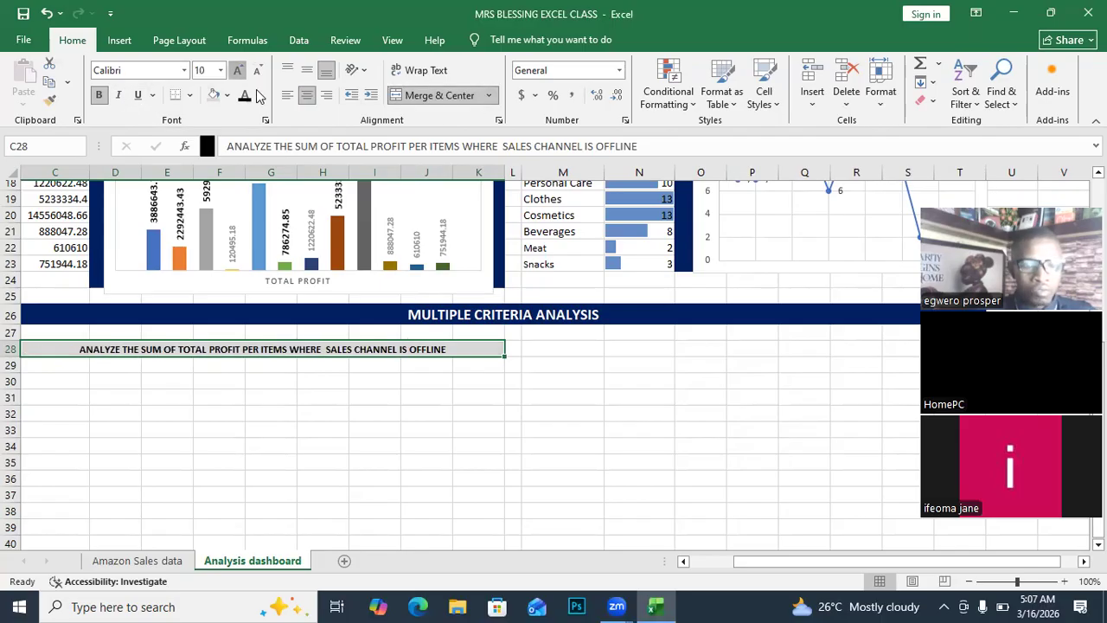
pyautogui.click(238, 70)
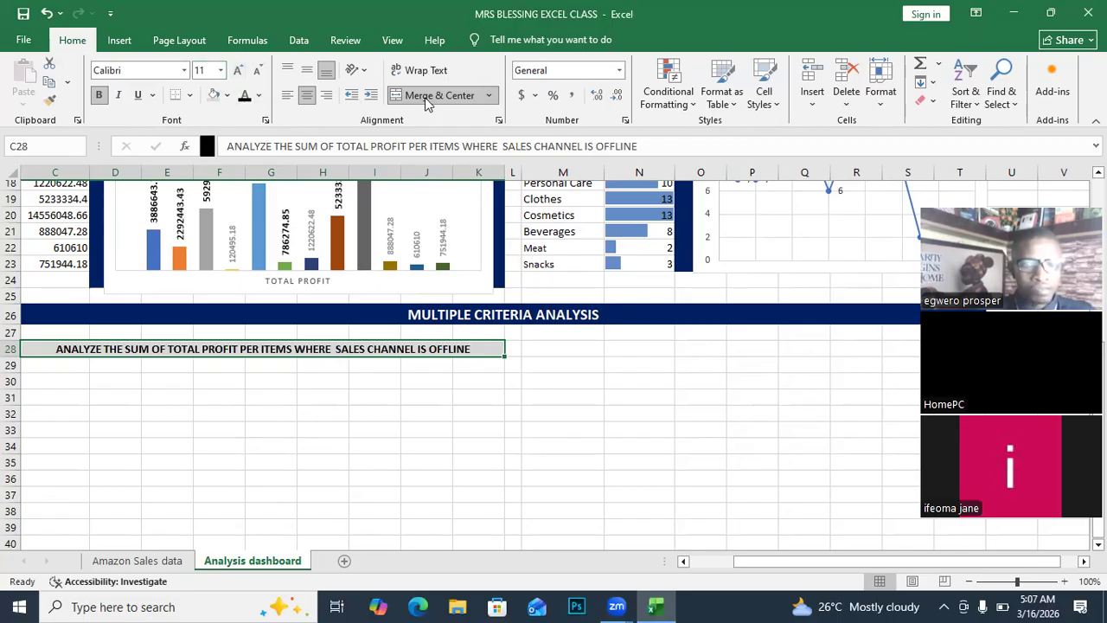
pyautogui.click(258, 95)
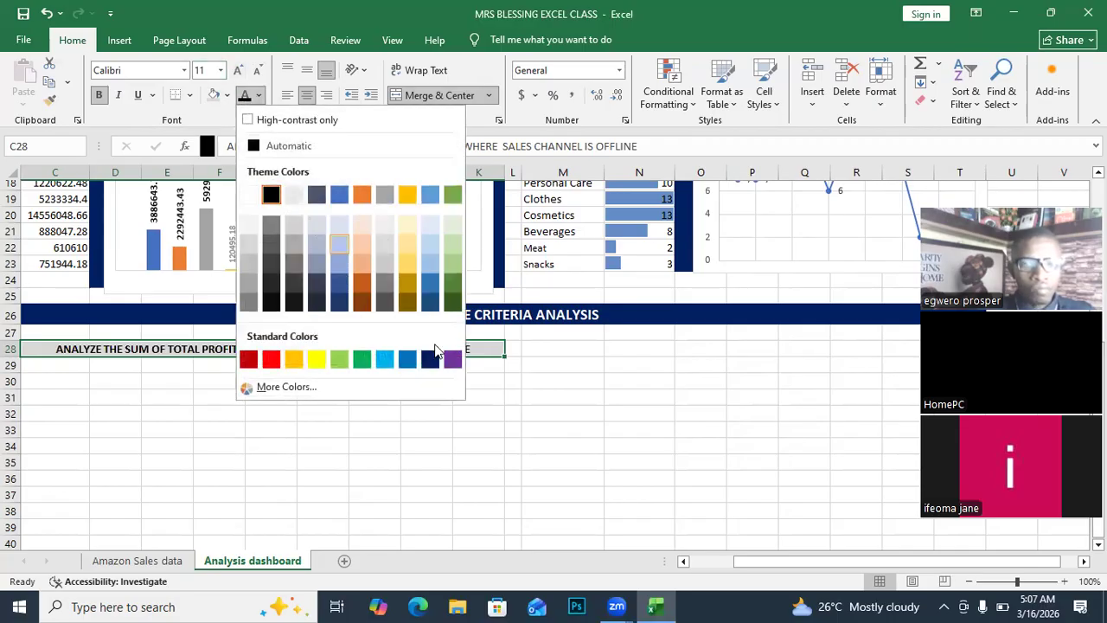
pyautogui.click(408, 358)
pyautogui.click(298, 447)
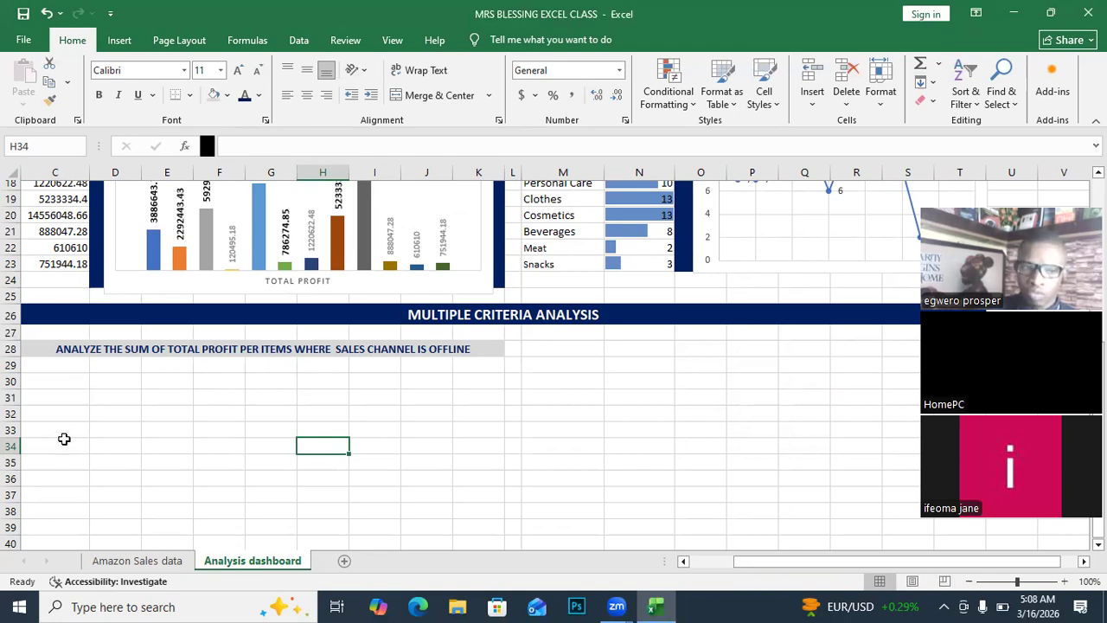
# Copy the Item_Type column from D1 down on the Amazon Sales data sheet.
pyautogui.click(138, 560)
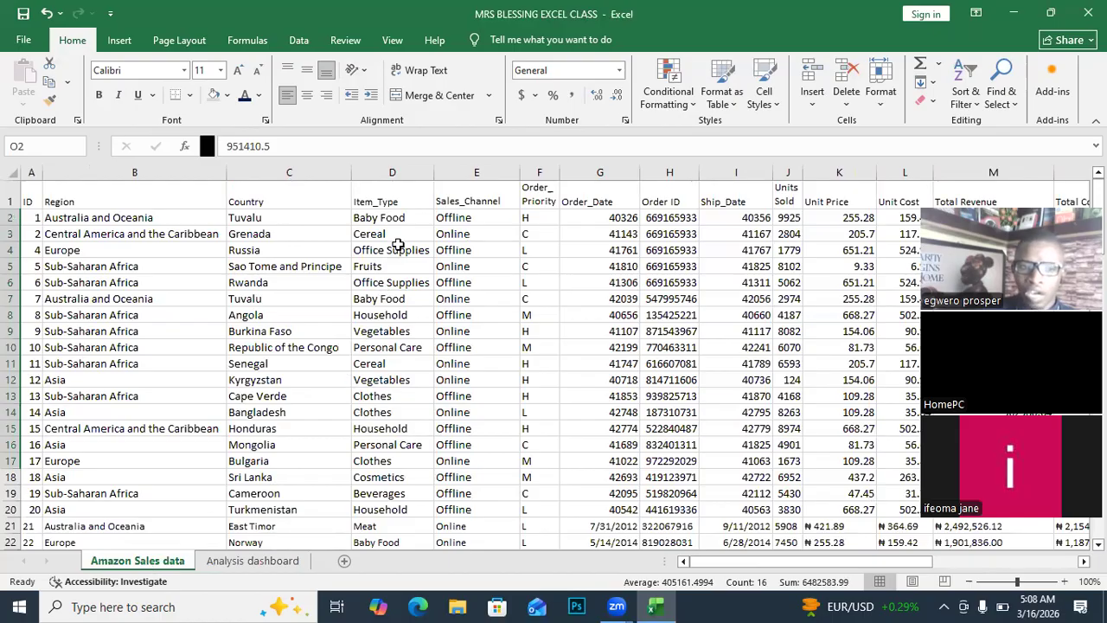
pyautogui.click(366, 201)
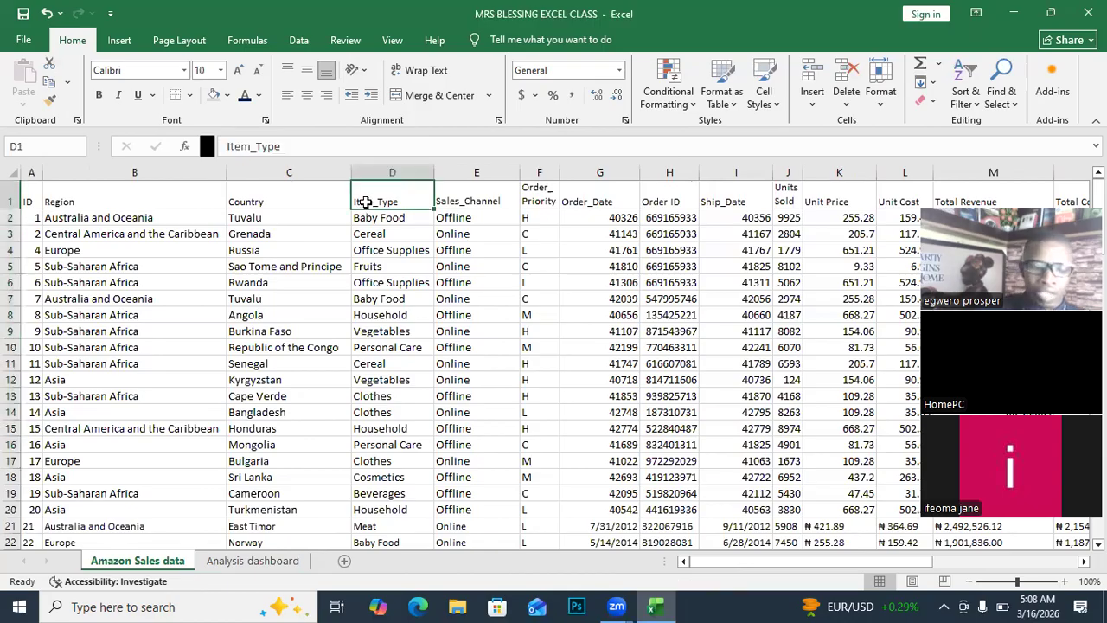
pyautogui.hotkey('ctrl', 'shift', 'Down')
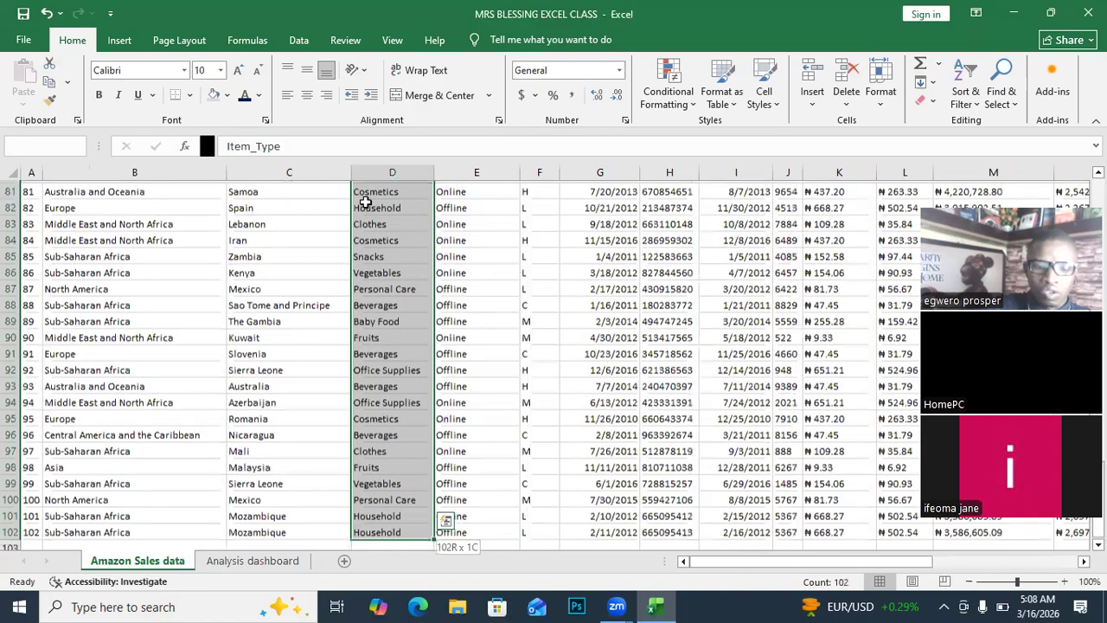
pyautogui.hotkey('ctrl', 'c')
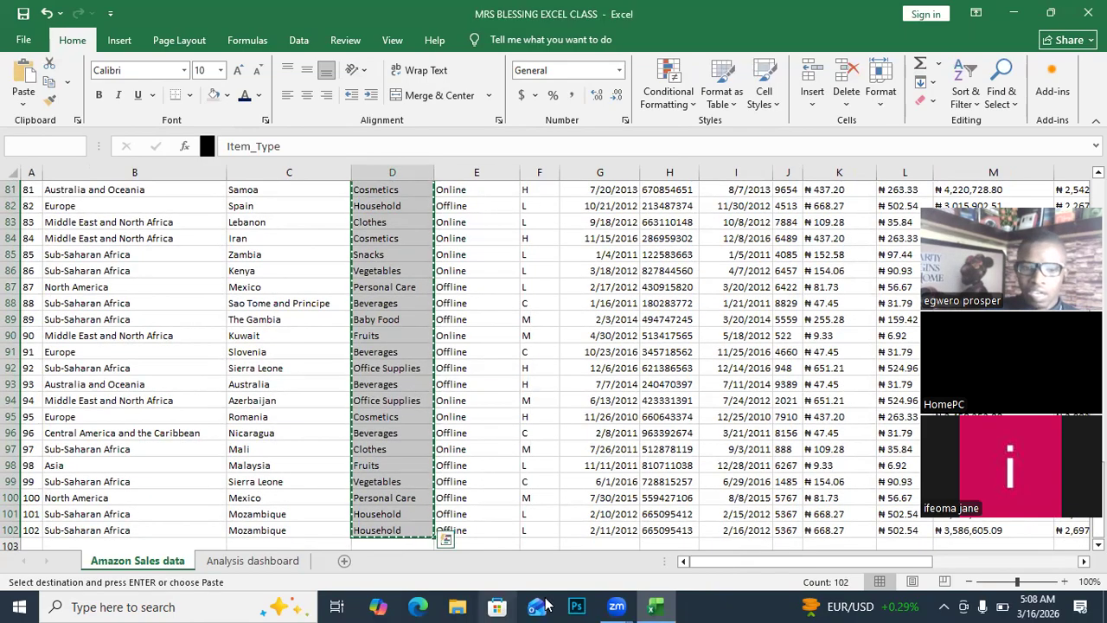
# Paste the Item_Type list at C30 of the Analysis dashboard and autofit column C.
pyautogui.click(252, 561)
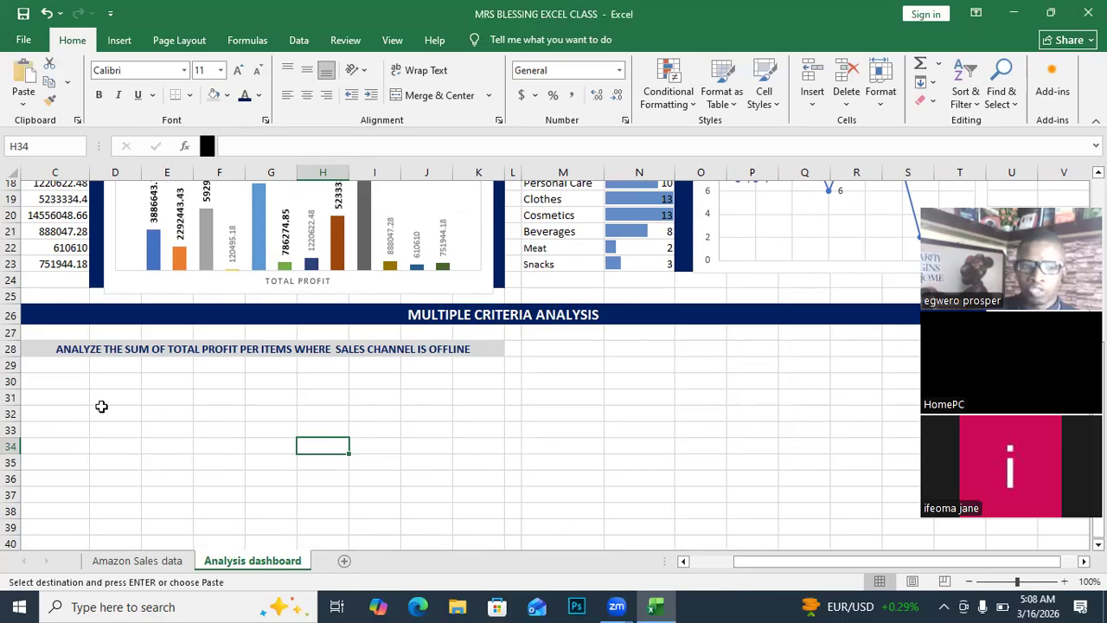
pyautogui.click(53, 385)
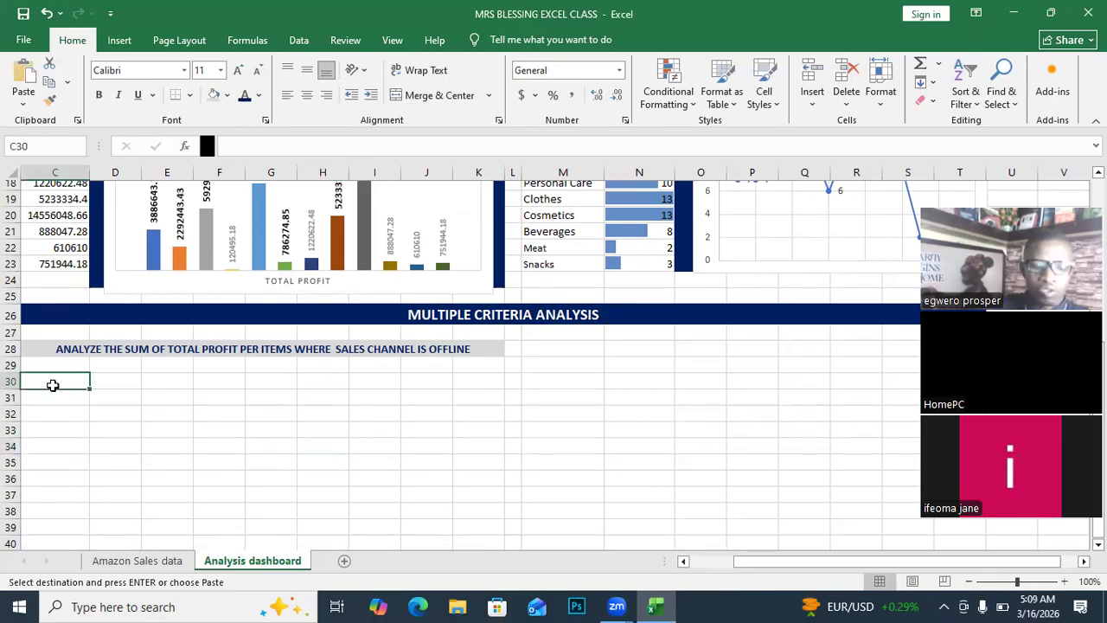
pyautogui.hotkey('ctrl', 'v')
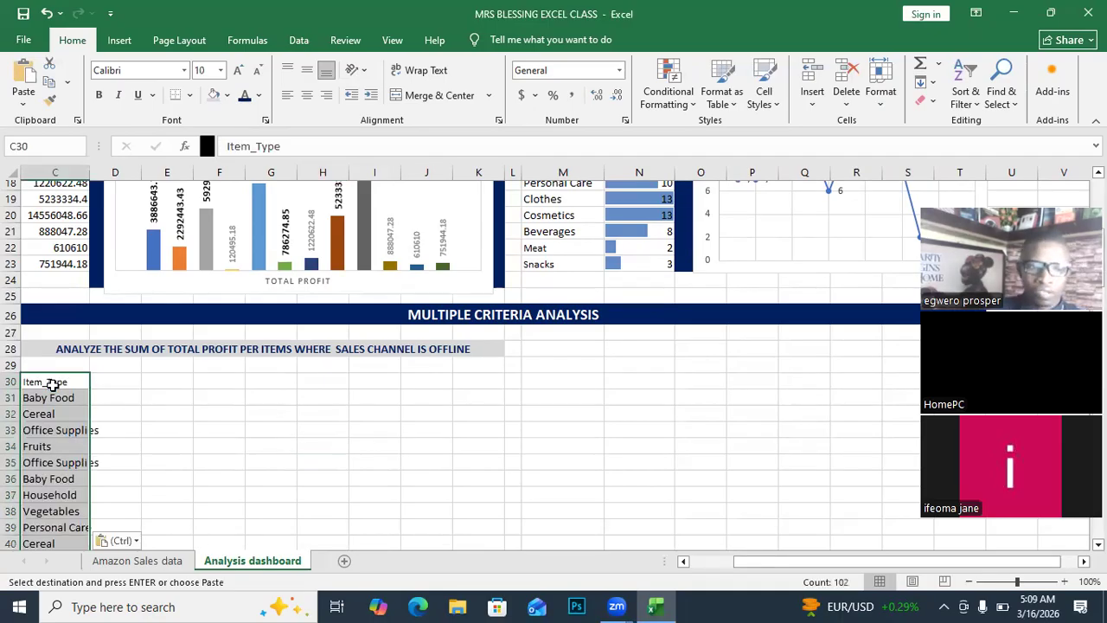
pyautogui.scroll(-2, 61, 385)
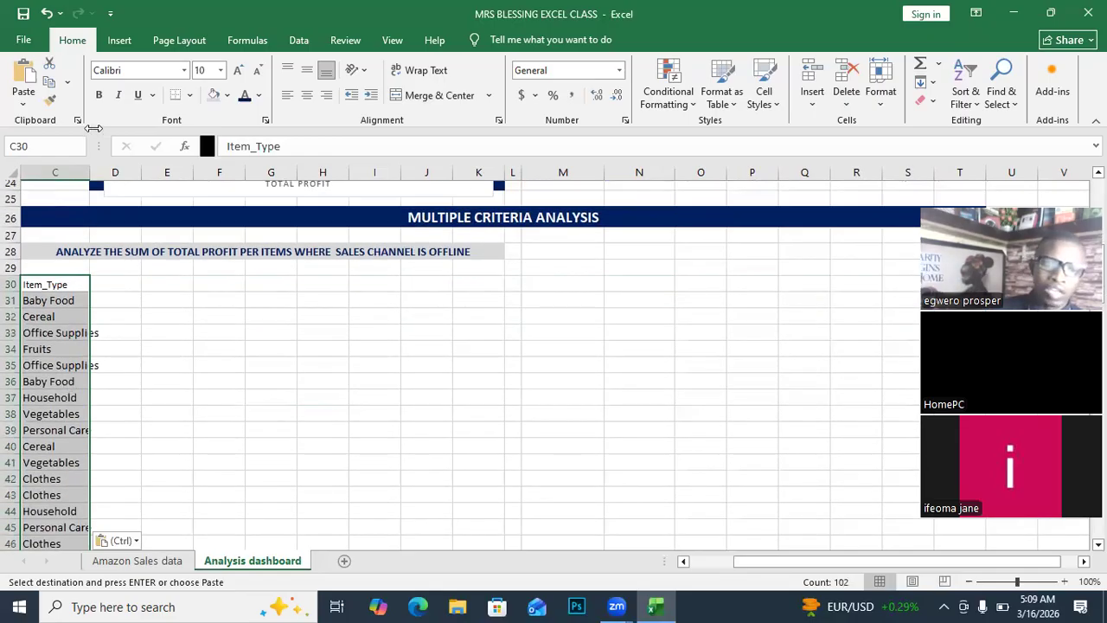
pyautogui.doubleClick(89, 172)
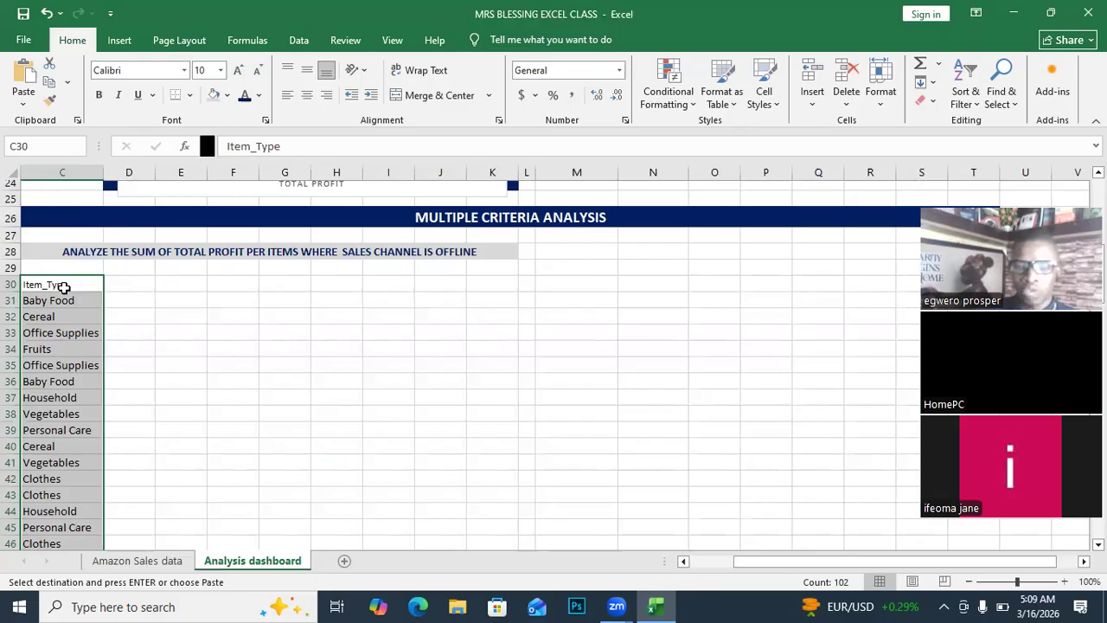
pyautogui.scroll(-1, 71, 346)
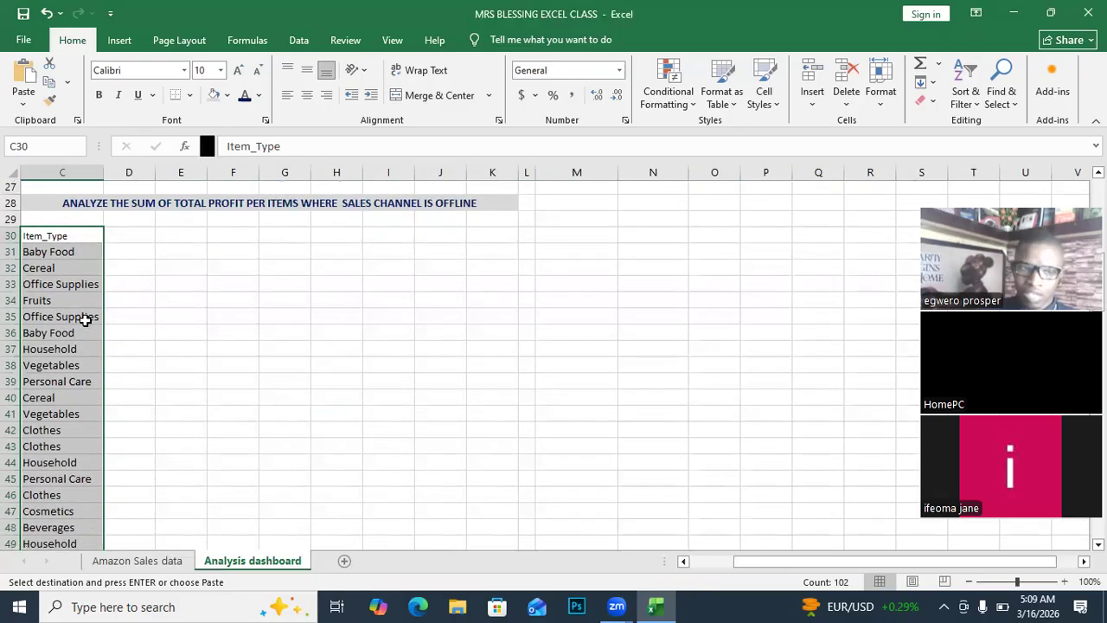
pyautogui.scroll(2, 79, 352)
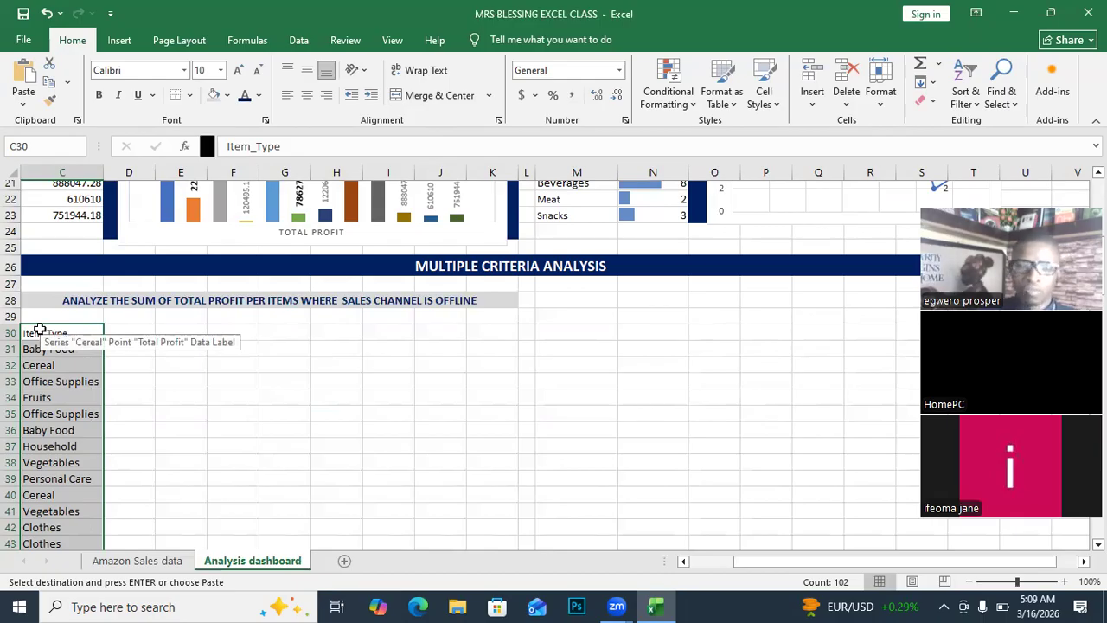
# Remove duplicate Item_Type values, leaving 12 unique items from Baby Food to Snacks.
pyautogui.click(300, 42)
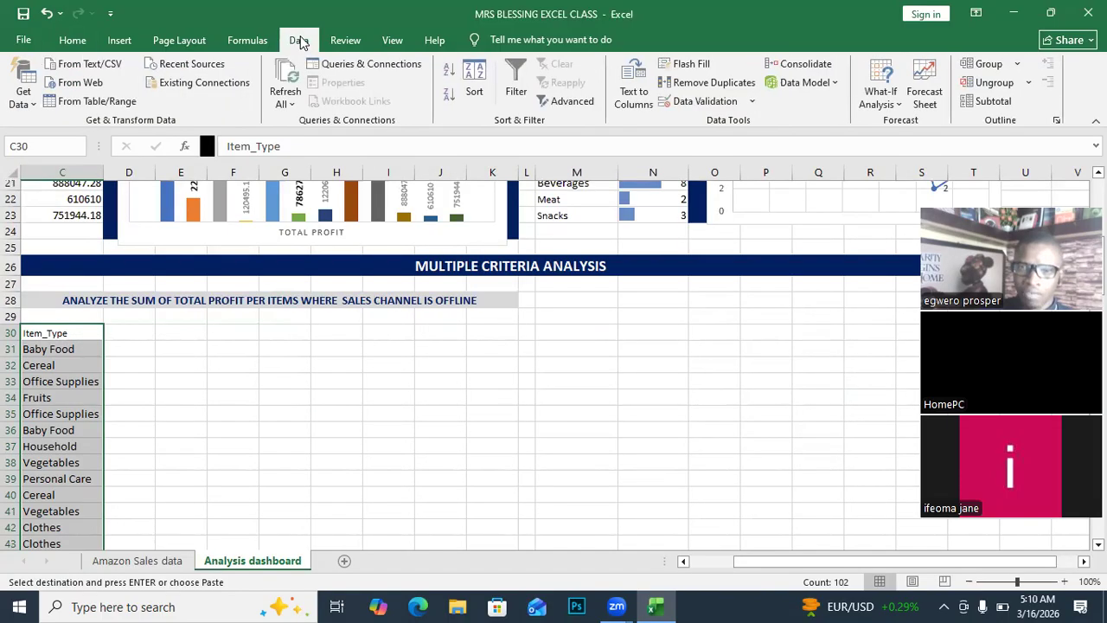
pyautogui.click(681, 86)
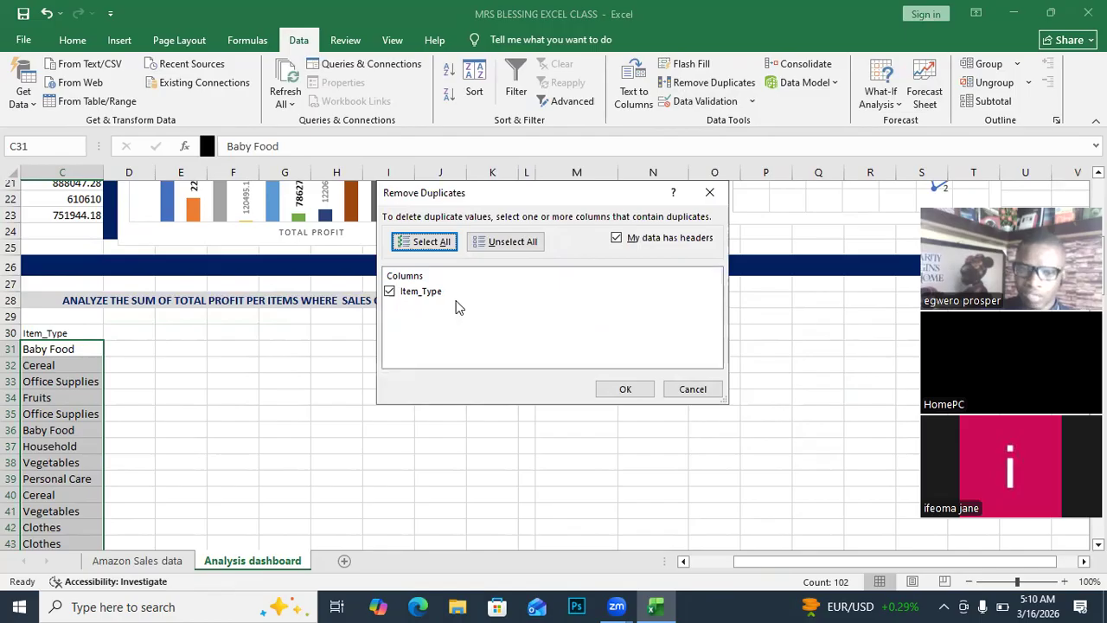
pyautogui.click(624, 390)
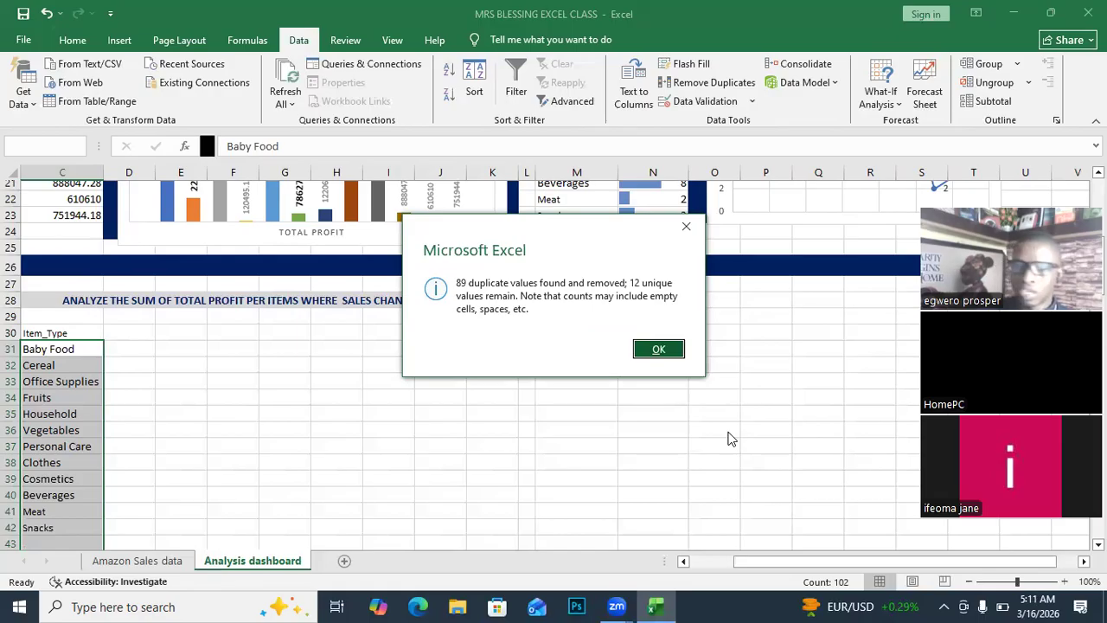
pyautogui.click(659, 351)
pyautogui.scroll(-1, 143, 468)
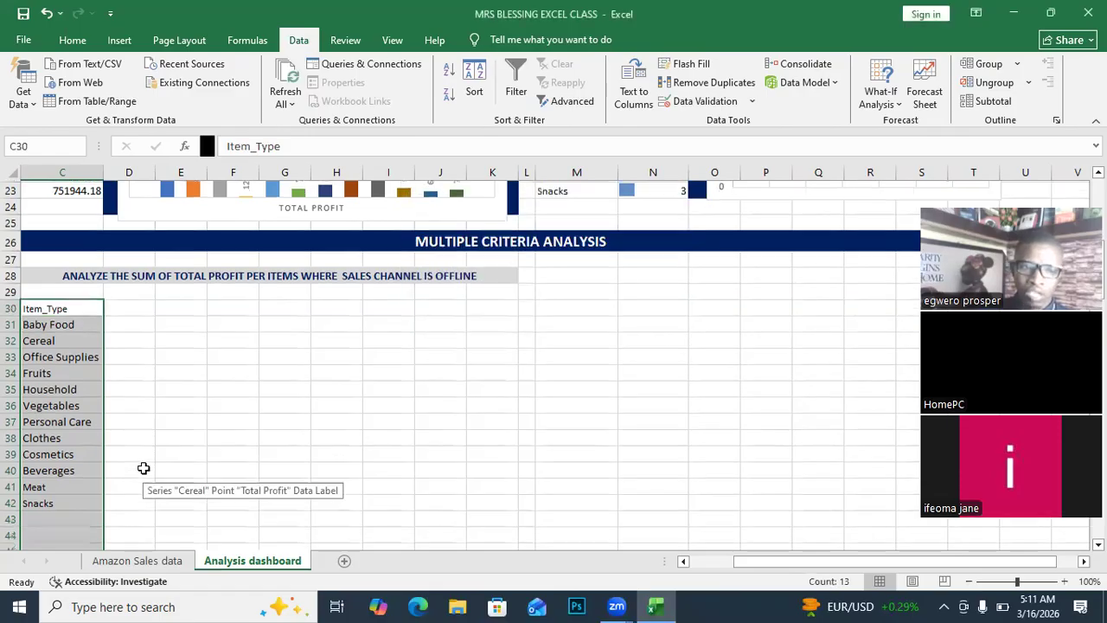
# Give the Item_Type header in C30 a dark blue fill and white text.
pyautogui.click(62, 510)
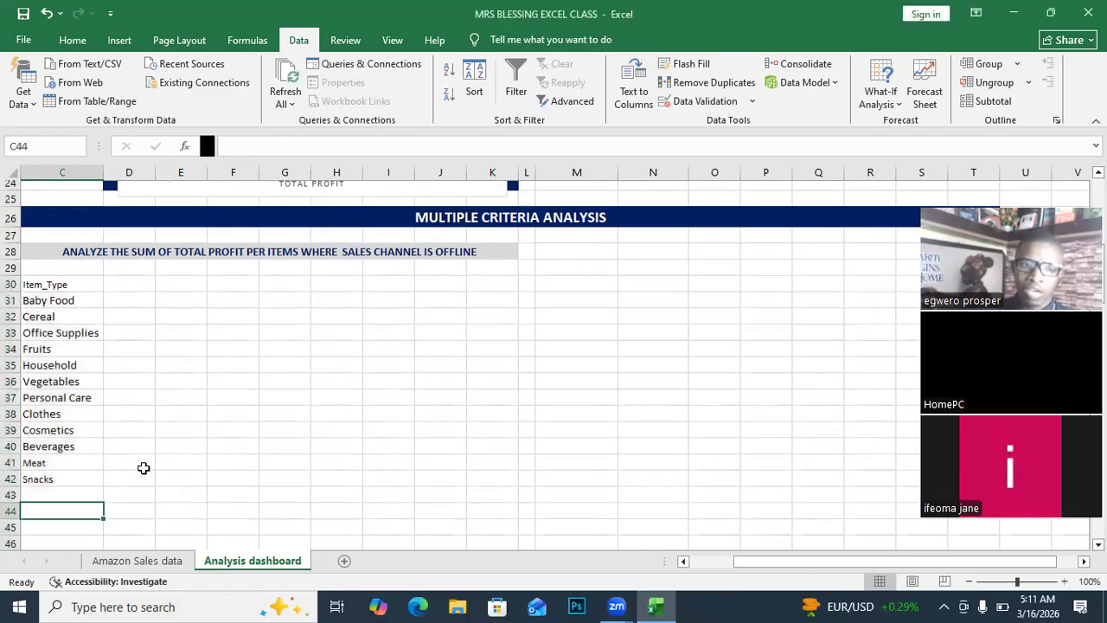
pyautogui.click(49, 285)
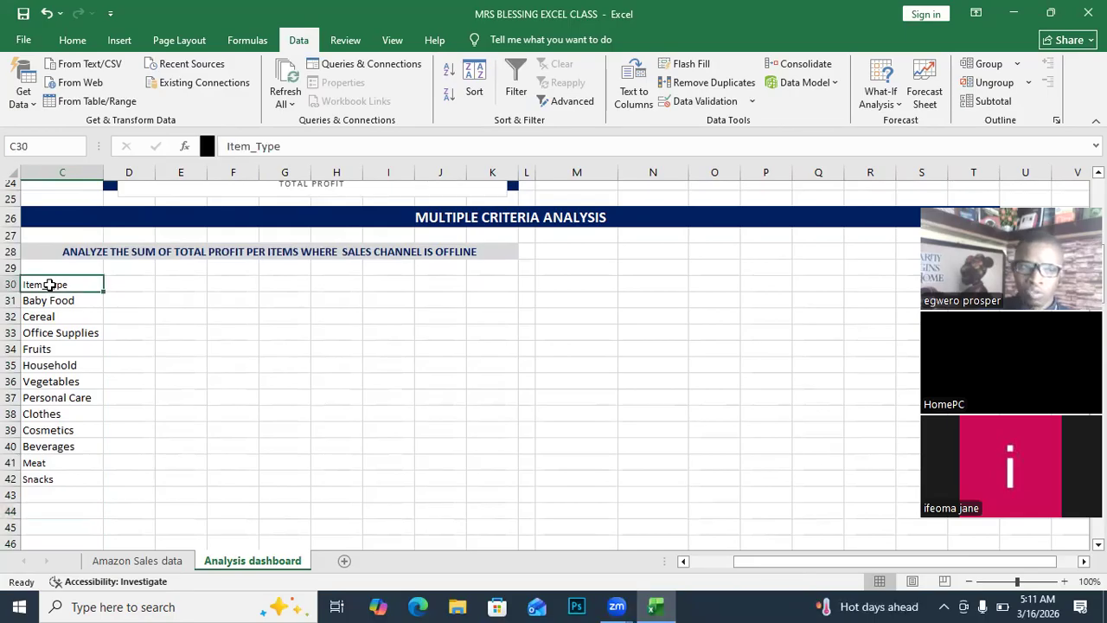
pyautogui.click(71, 45)
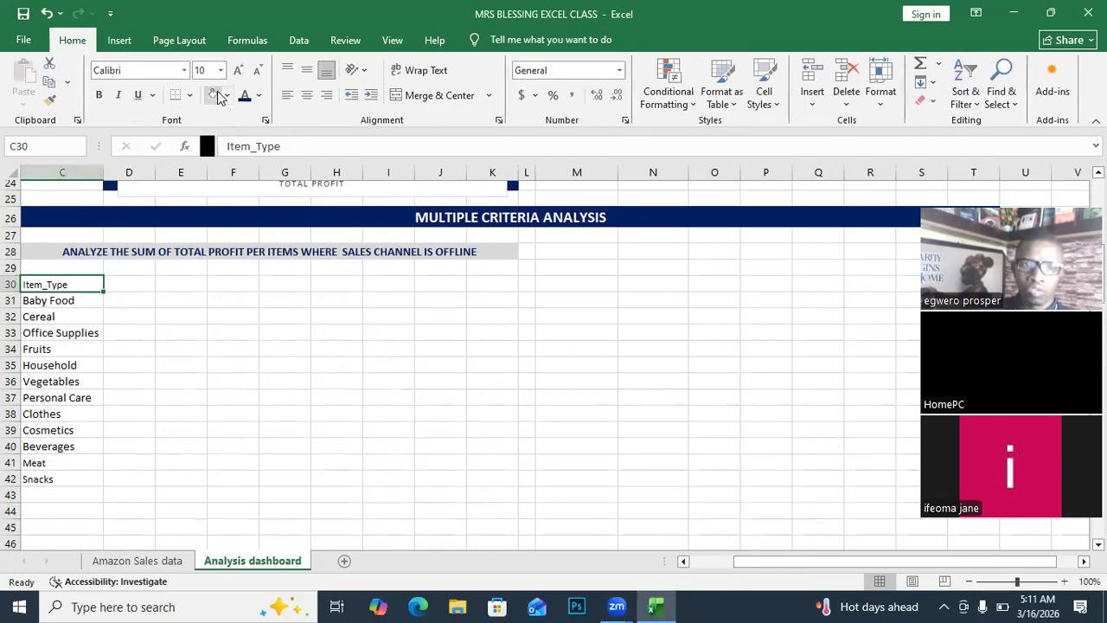
pyautogui.click(228, 97)
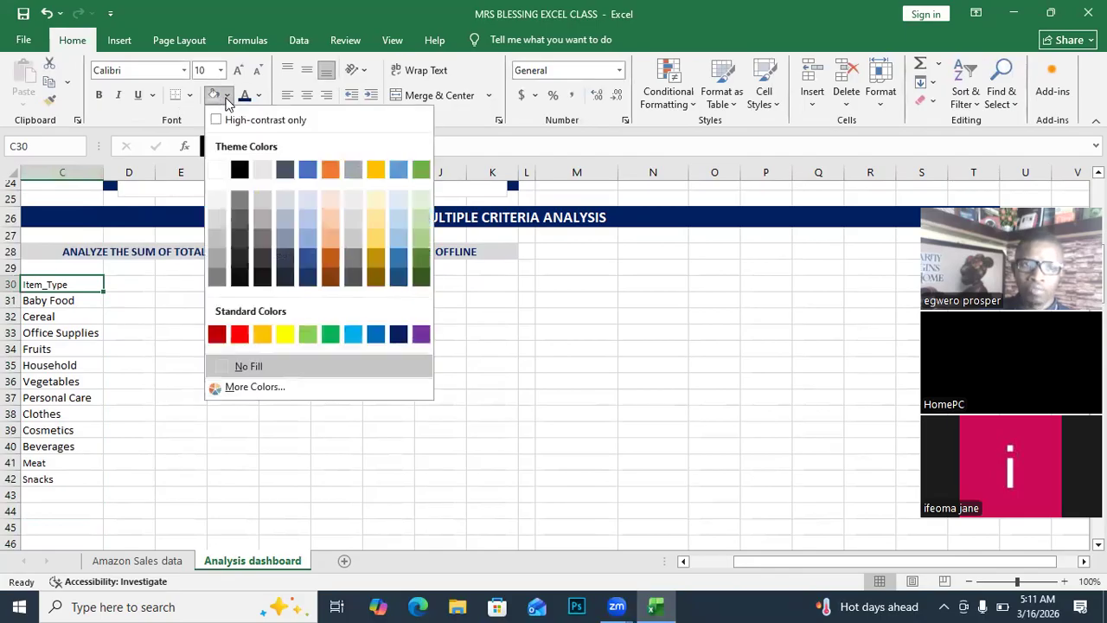
pyautogui.click(397, 333)
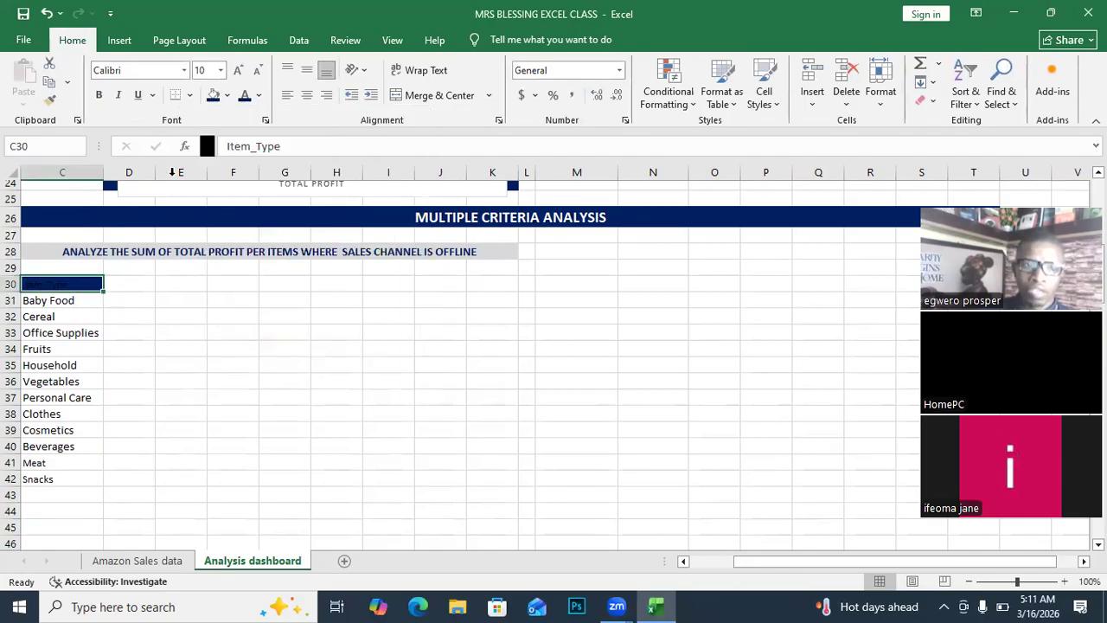
pyautogui.click(258, 97)
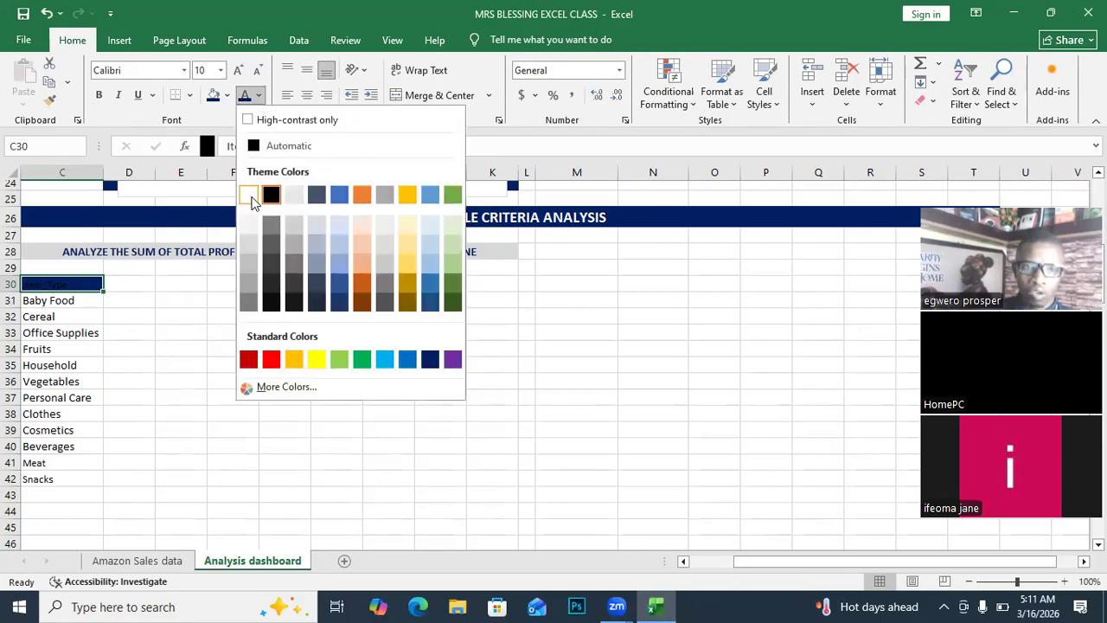
pyautogui.click(253, 197)
# Enlarge the C30 header font to 14 and enter 'Total Profit' in D30.
pyautogui.click(239, 73)
pyautogui.click(239, 73)
pyautogui.click(238, 72)
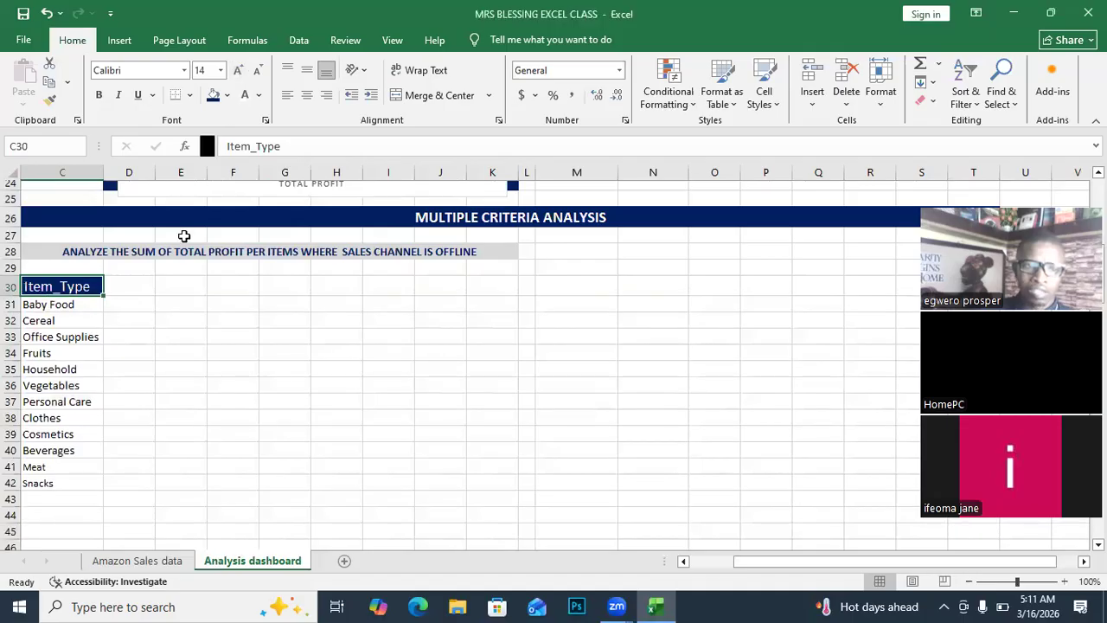
pyautogui.click(127, 294)
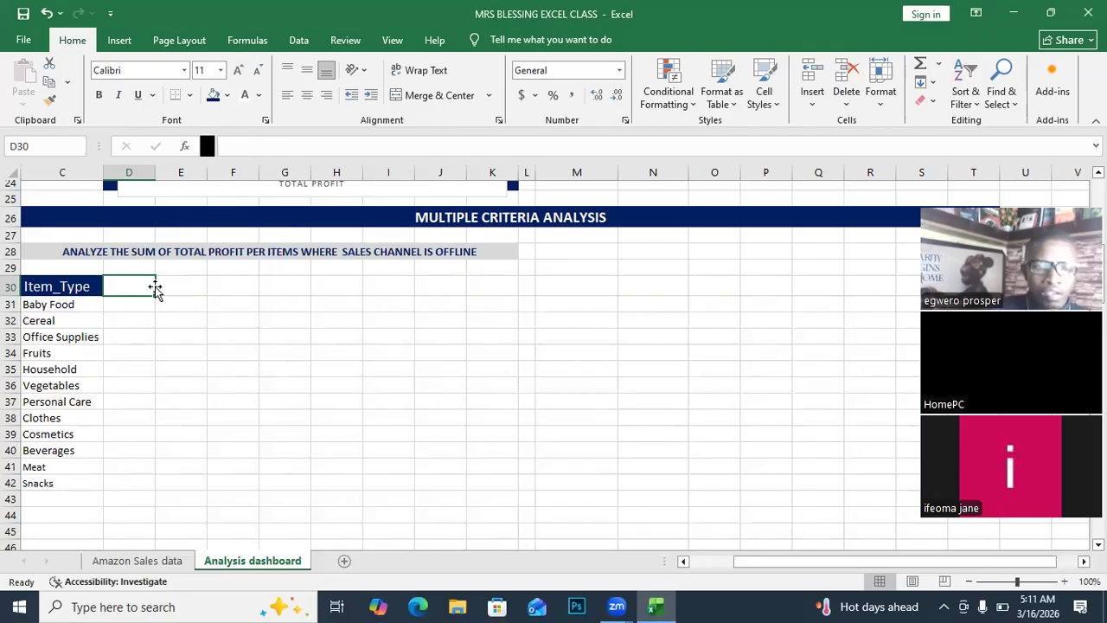
pyautogui.write('Tota')
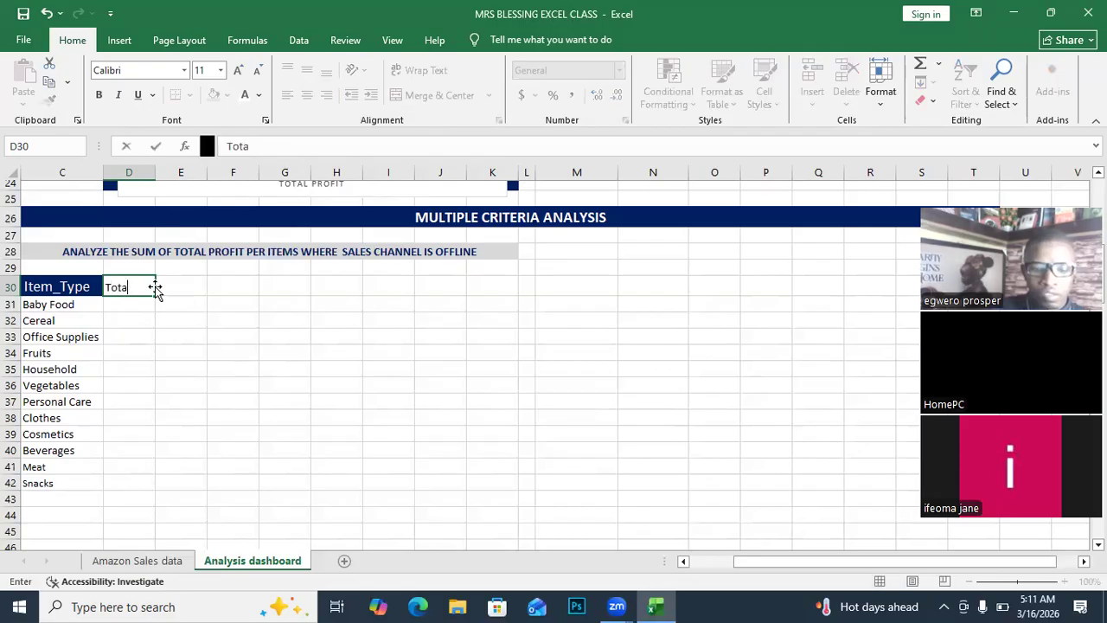
pyautogui.write('l Pr')
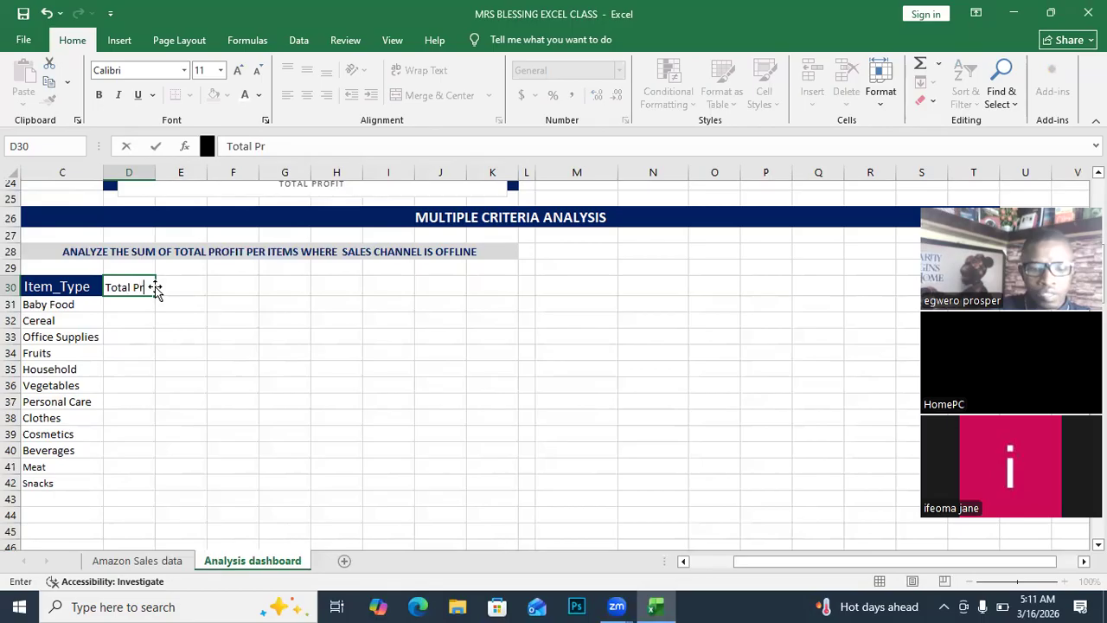
pyautogui.write('ofit')
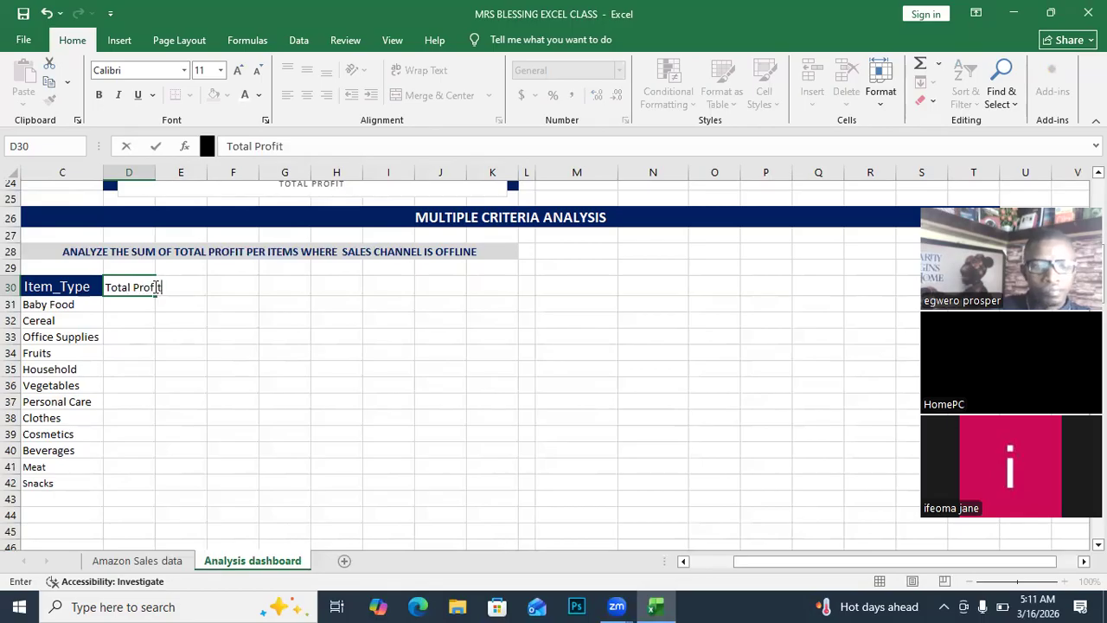
# Commit the 'Total Profit' heading and widen column D to fit it.
pyautogui.click(156, 335)
pyautogui.click(155, 199)
pyautogui.press('Home')
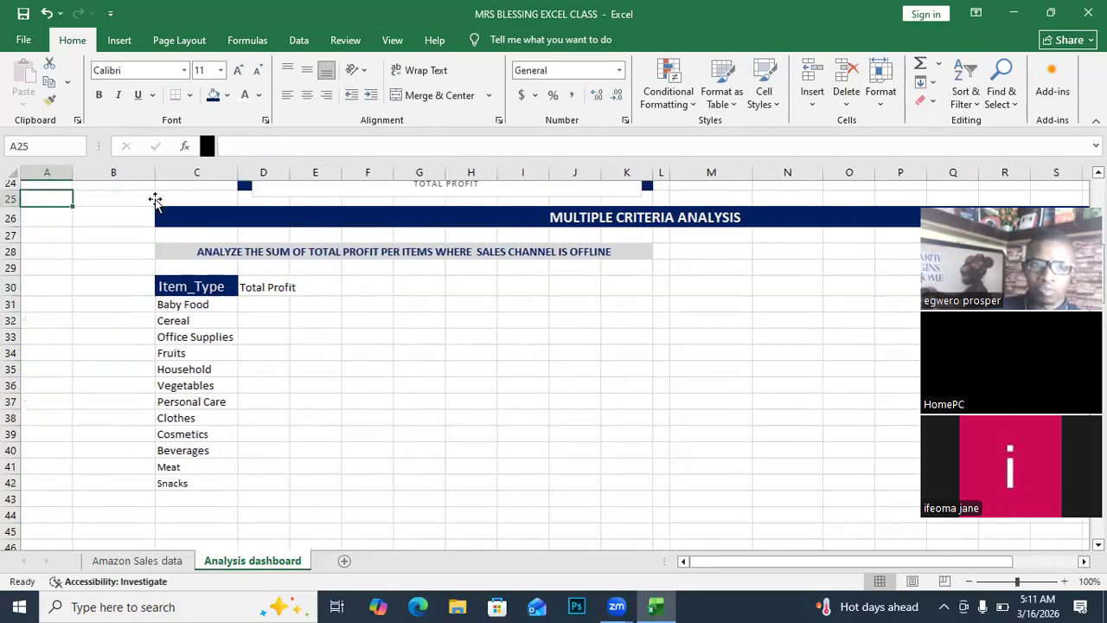
pyautogui.doubleClick(289, 172)
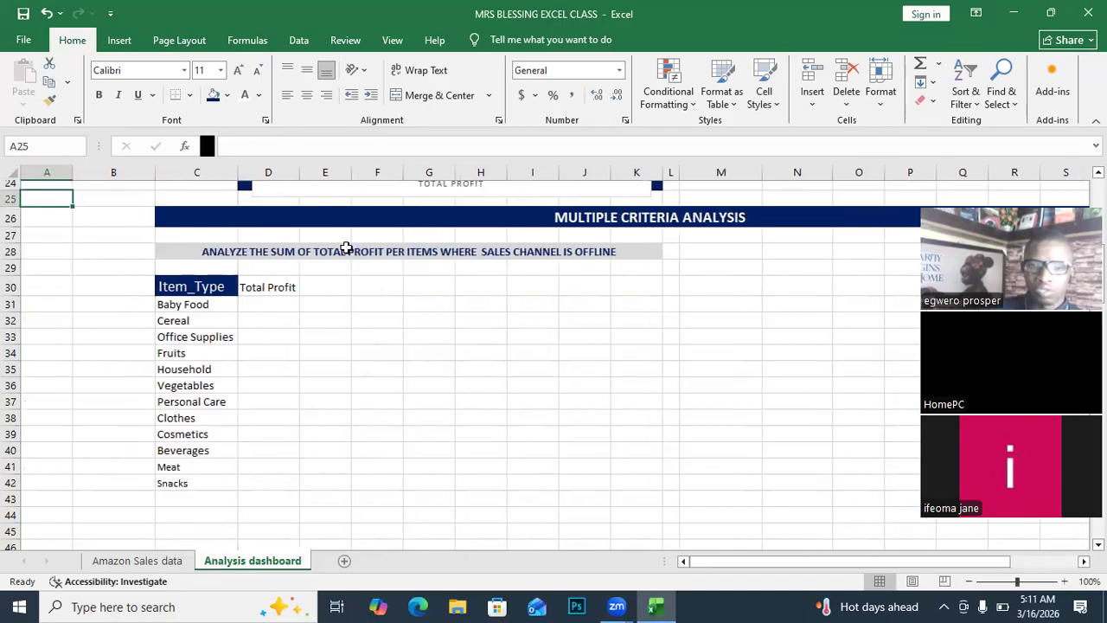
# Apply the dark blue fill to the Total Profit header in D30, then select D31.
pyautogui.click(274, 288)
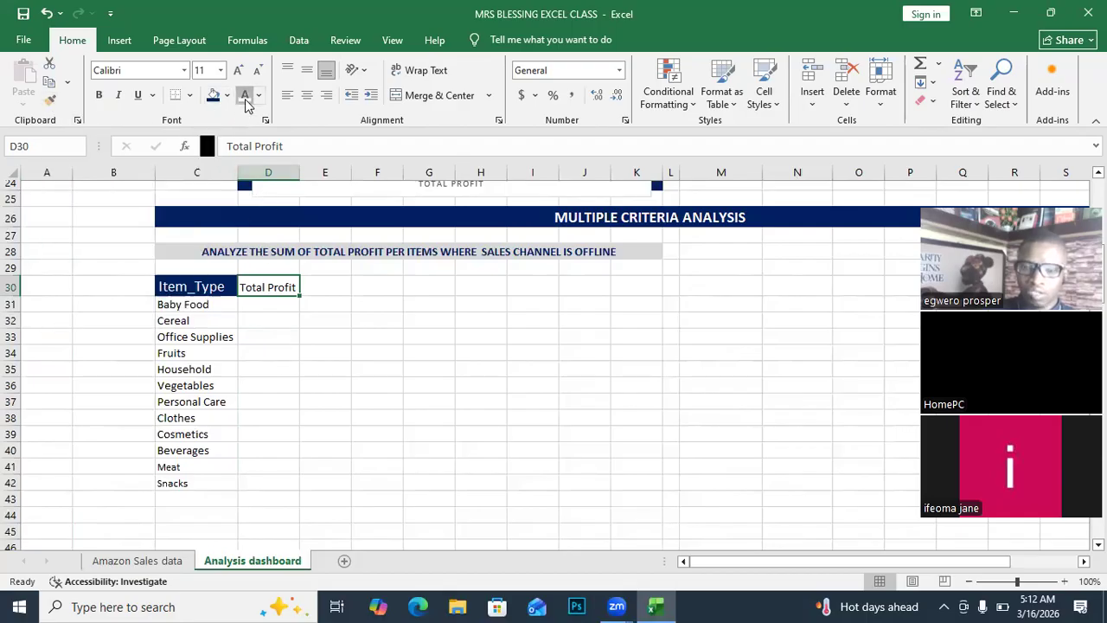
pyautogui.click(212, 97)
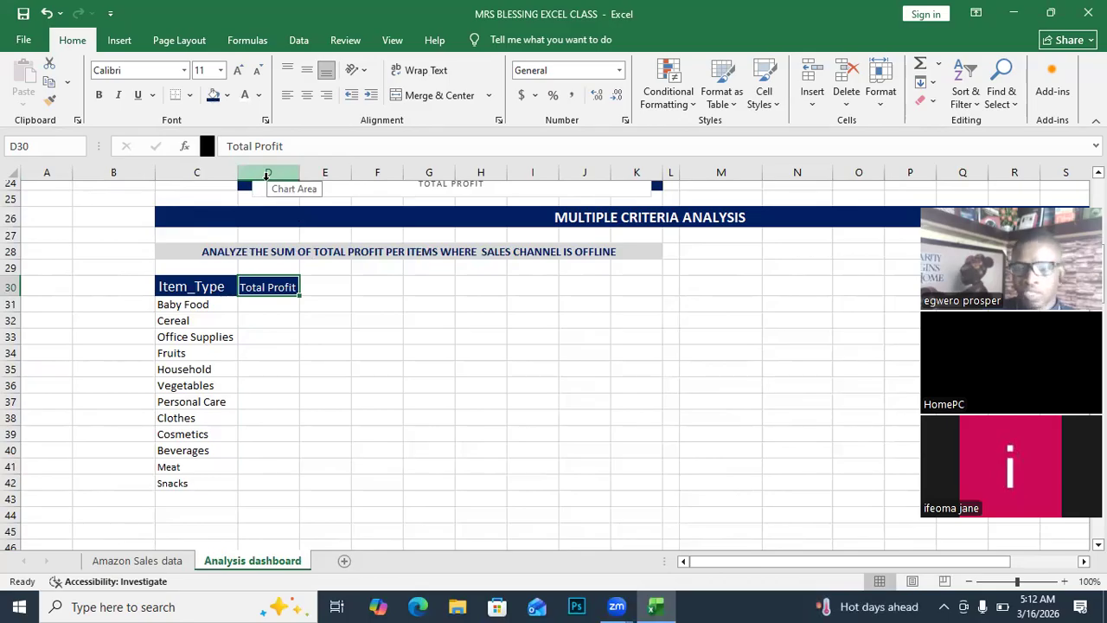
pyautogui.click(262, 335)
pyautogui.click(267, 310)
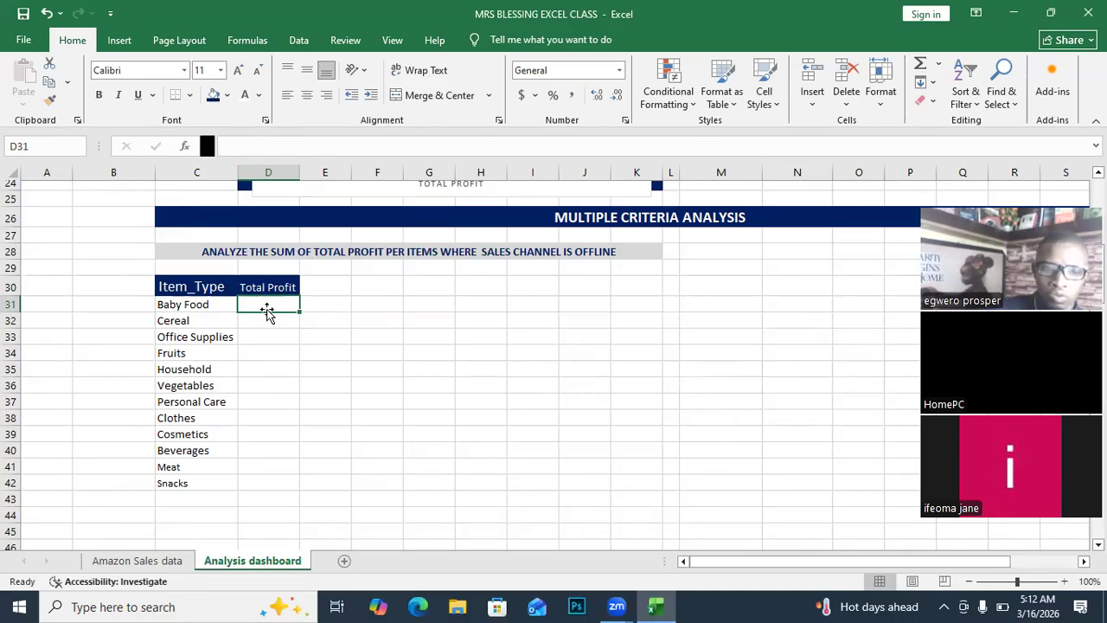
# Type =sumifs( into D31, correcting a mistyped letter in the function name.
pyautogui.write('=')
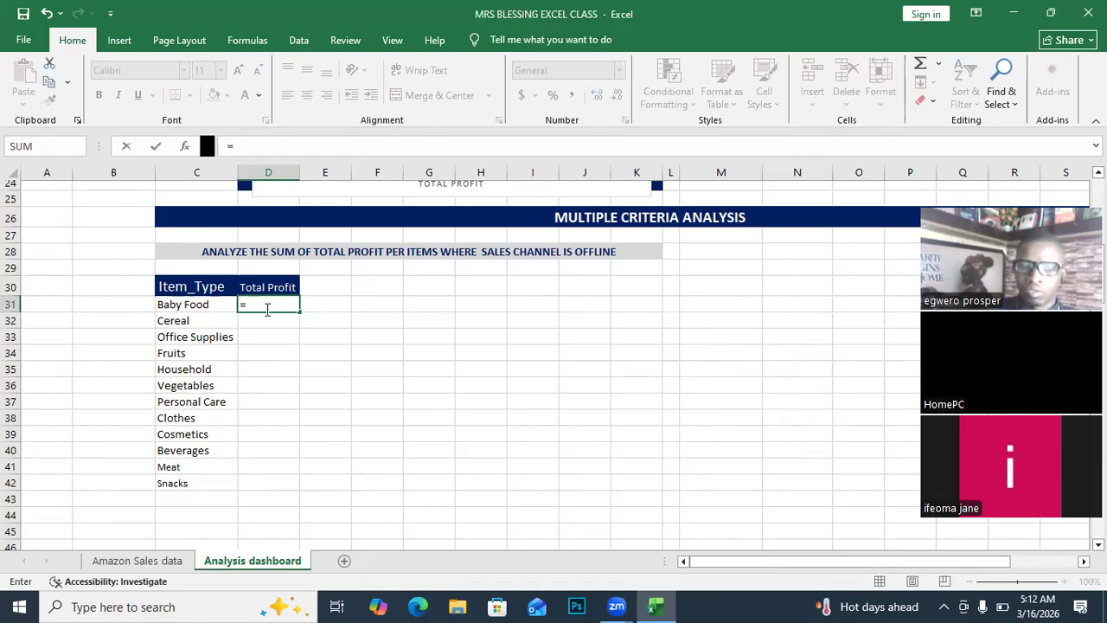
pyautogui.write('sui')
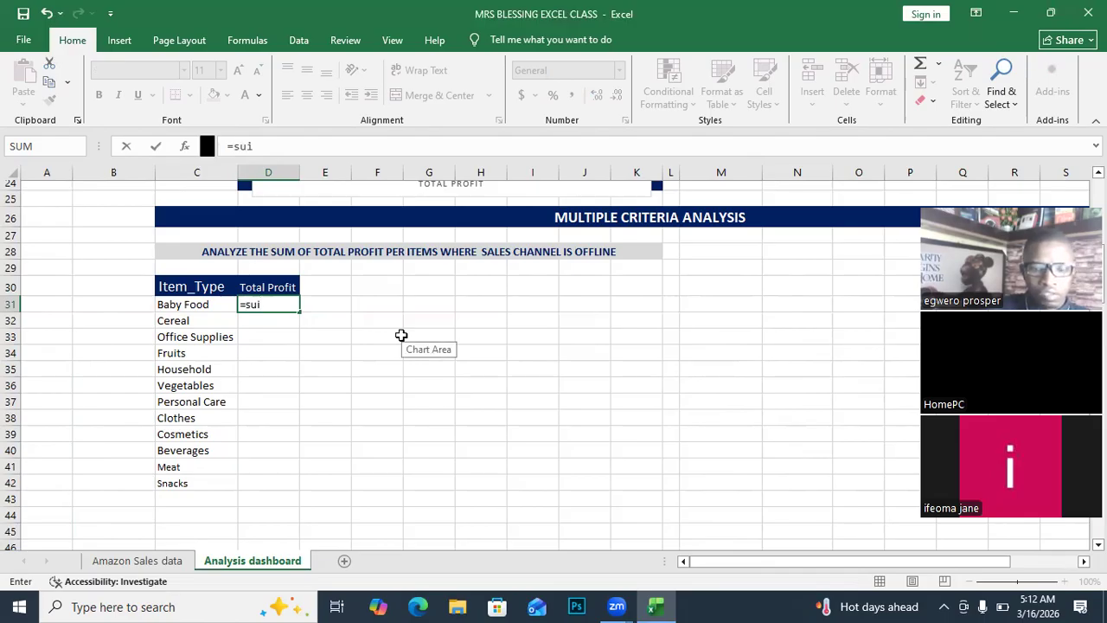
pyautogui.press('BackSpace')
pyautogui.write('mif')
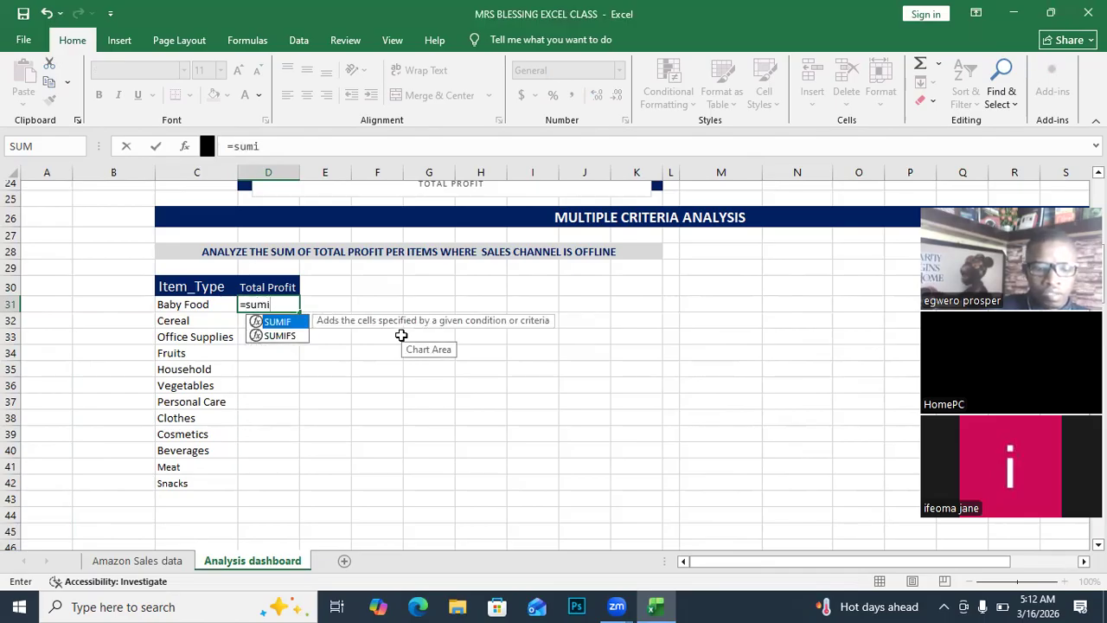
pyautogui.write('s')
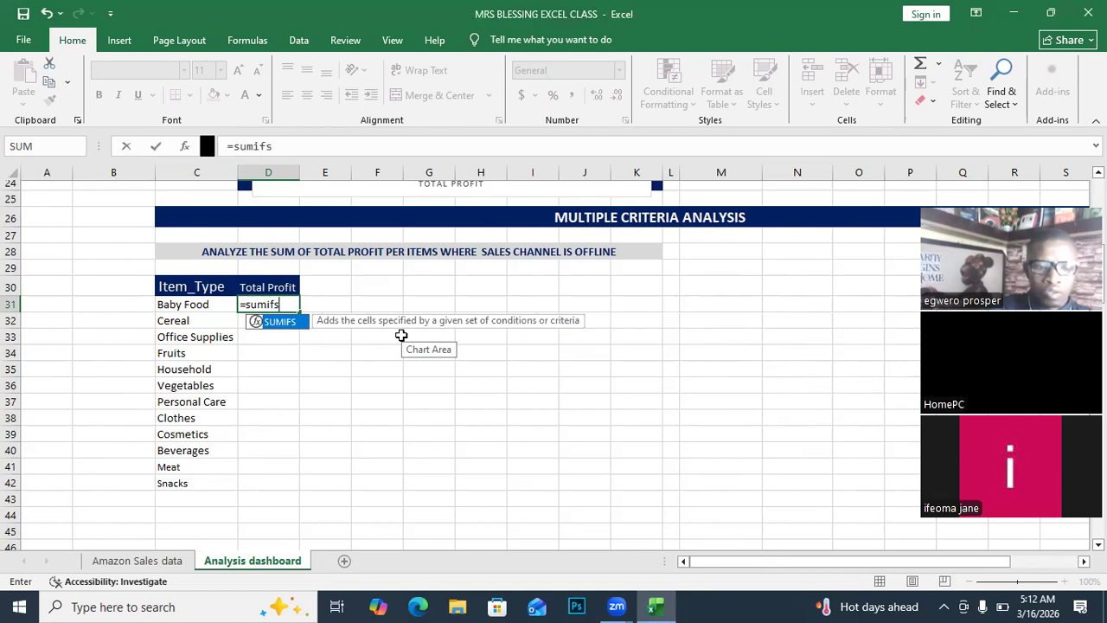
pyautogui.write('(')
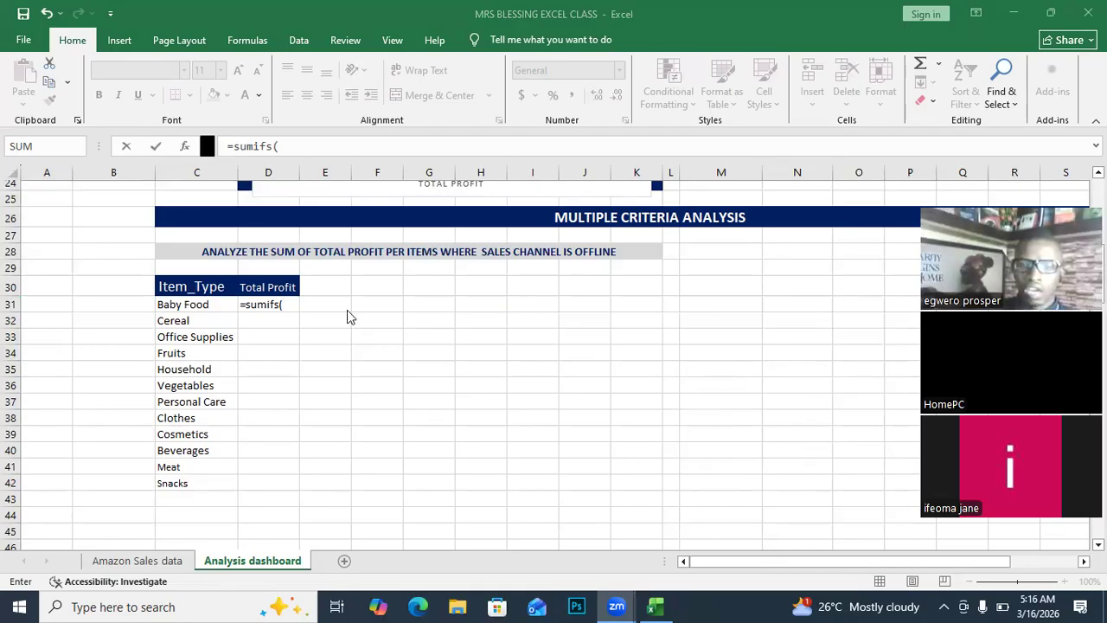
# Return to the unfinished SUMIFS formula in D31 and switch to the Amazon Sales data sheet.
pyautogui.click(289, 304)
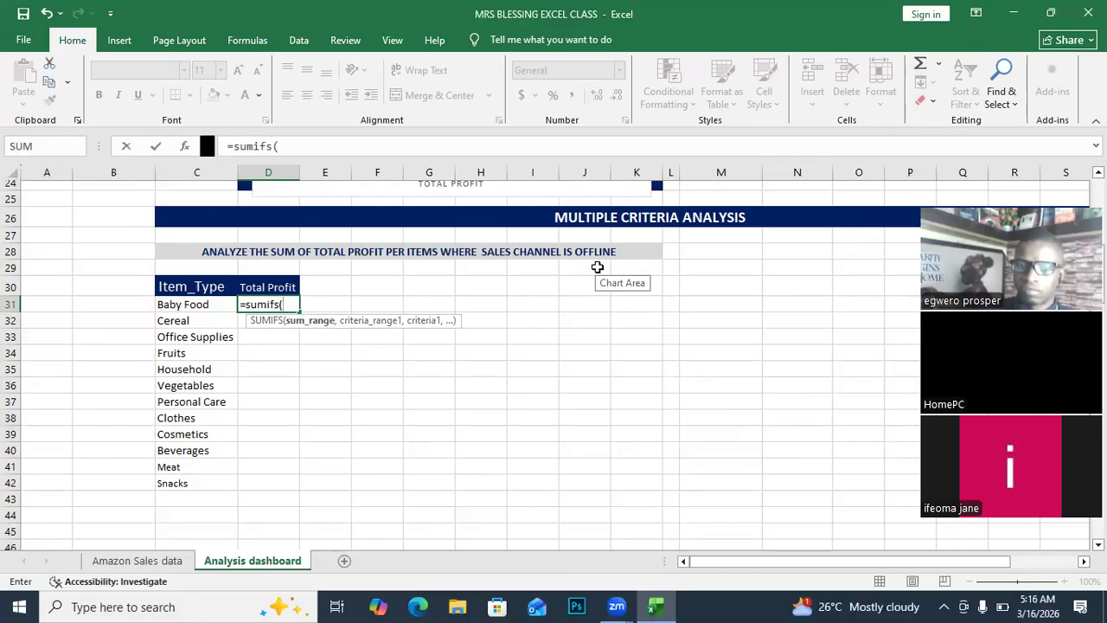
pyautogui.click(545, 558)
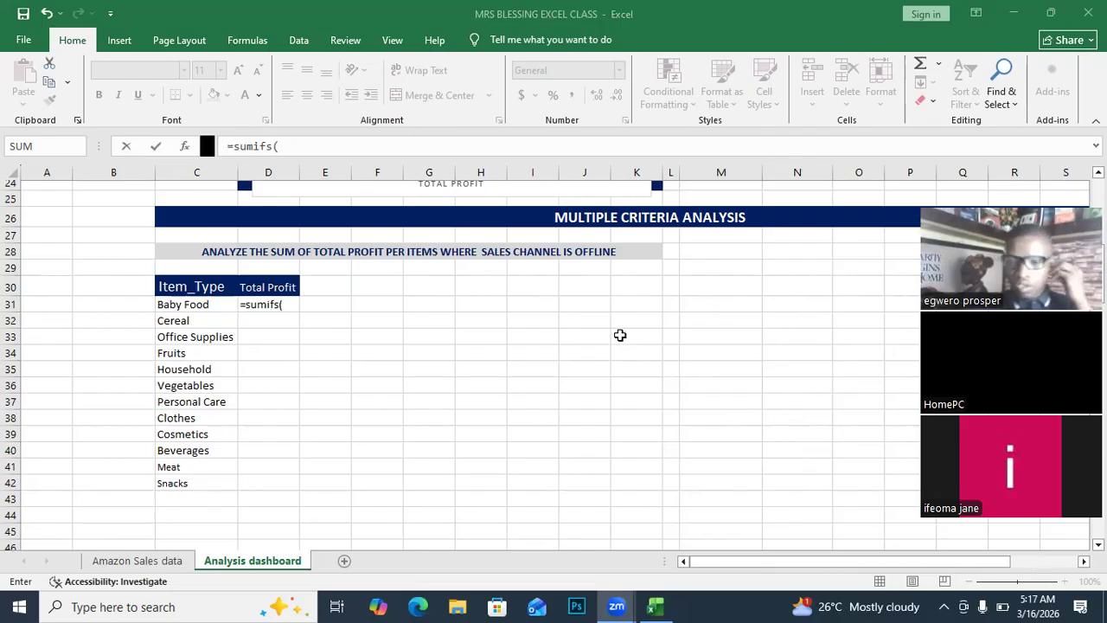
pyautogui.click(282, 305)
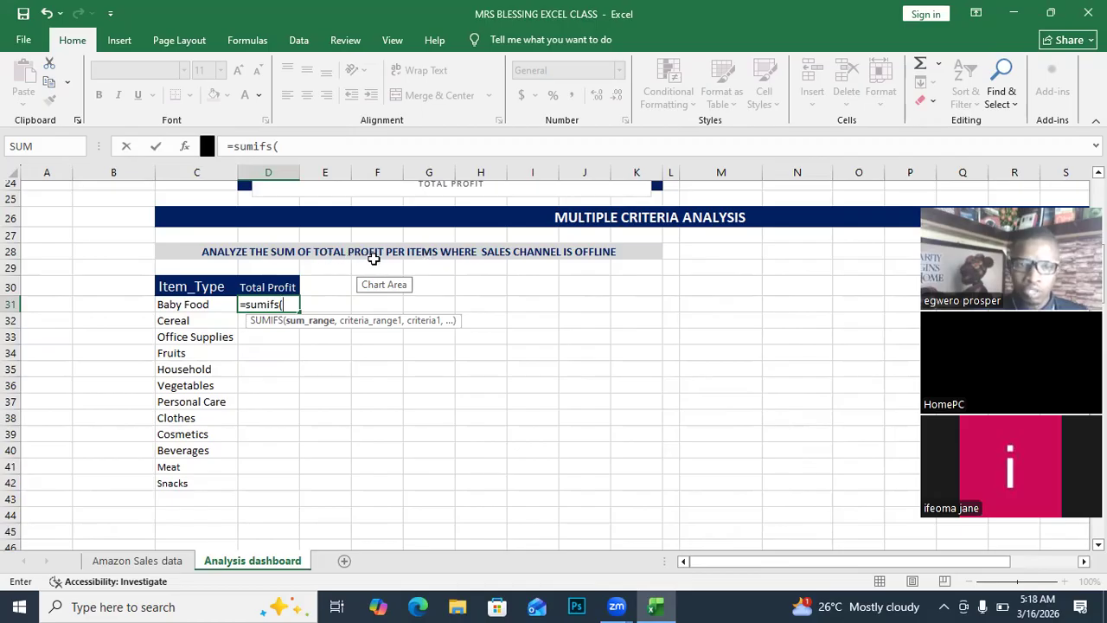
pyautogui.click(130, 562)
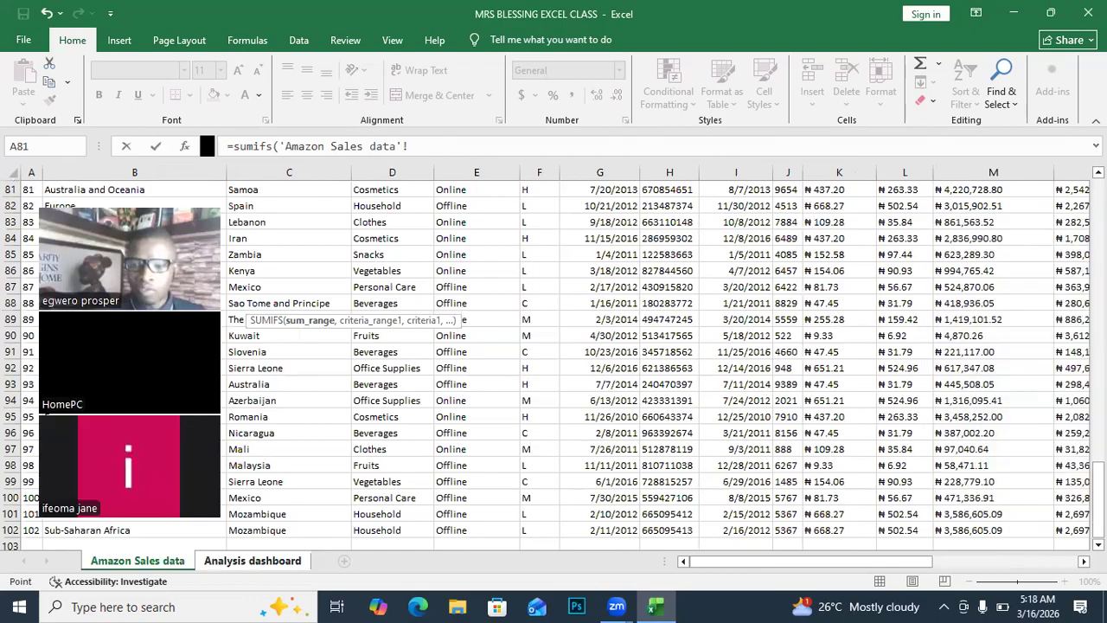
# Add the Total Profit column O:O as the sum range, followed by a comma.
pyautogui.hscroll(3, 978, 477)
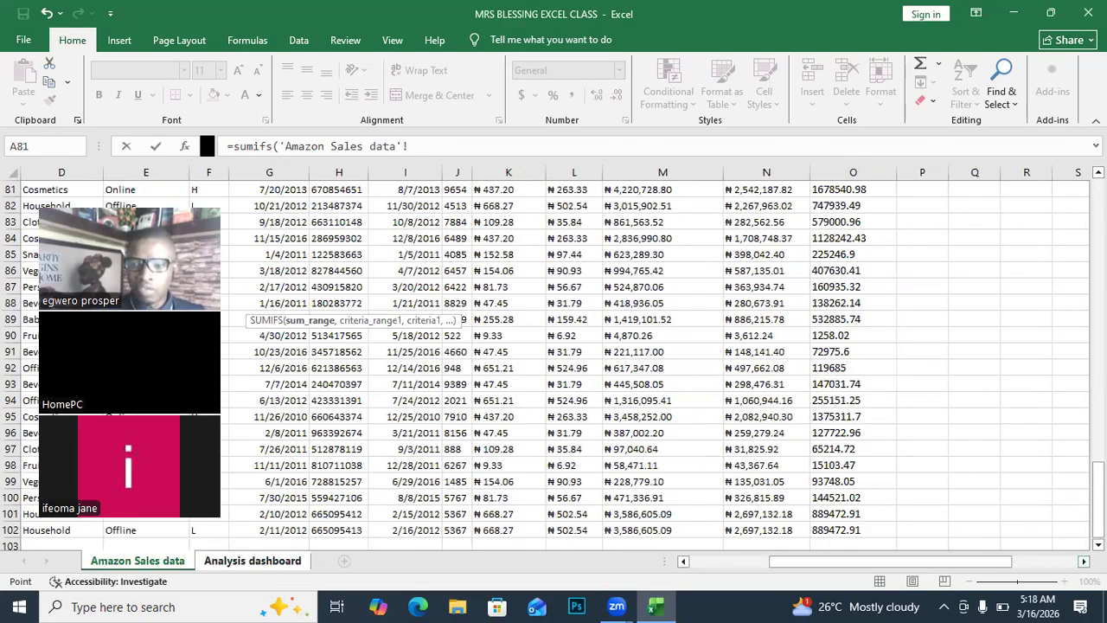
pyautogui.moveTo(1098, 500); pyautogui.dragTo(1099, 183)
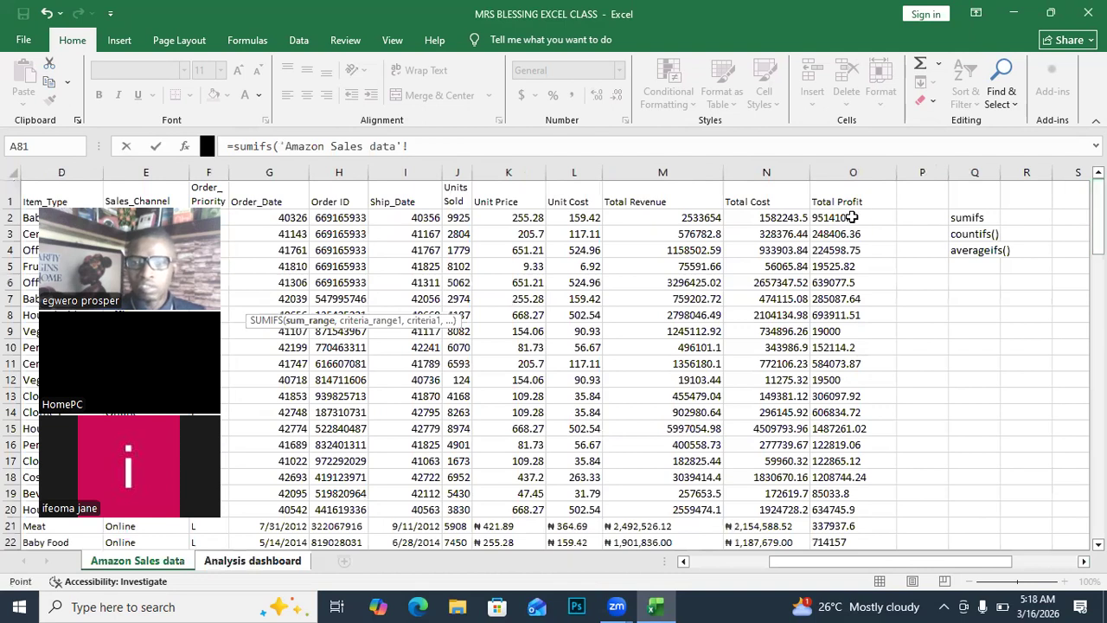
pyautogui.click(855, 172)
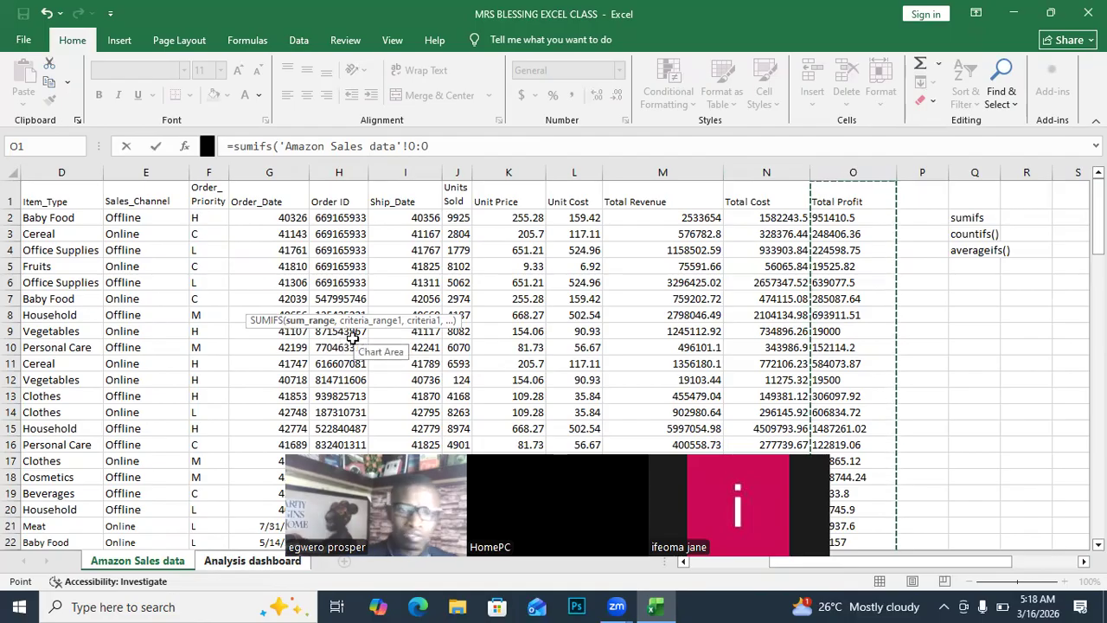
pyautogui.write(',')
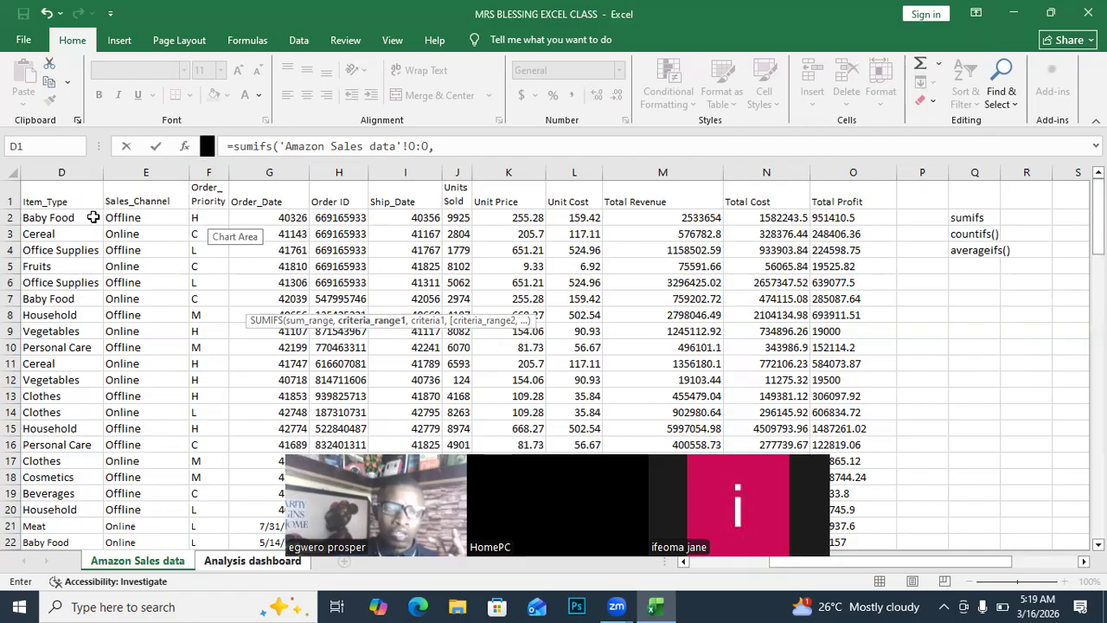
# Add the Item_Type column D:D as the first criteria range, followed by a comma.
pyautogui.click(62, 169)
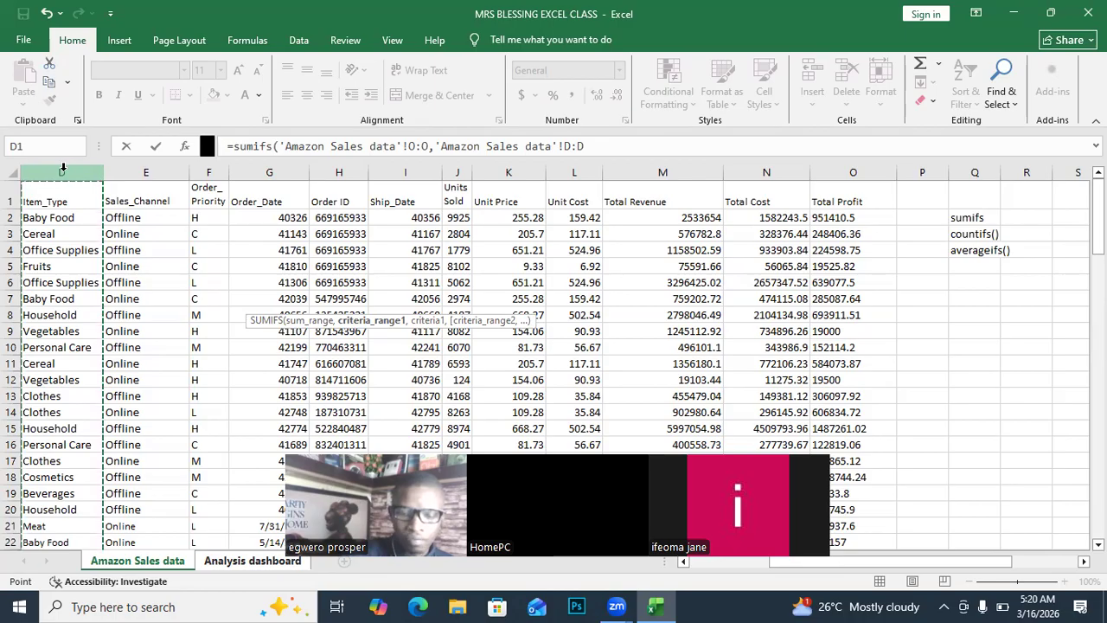
pyautogui.write(',')
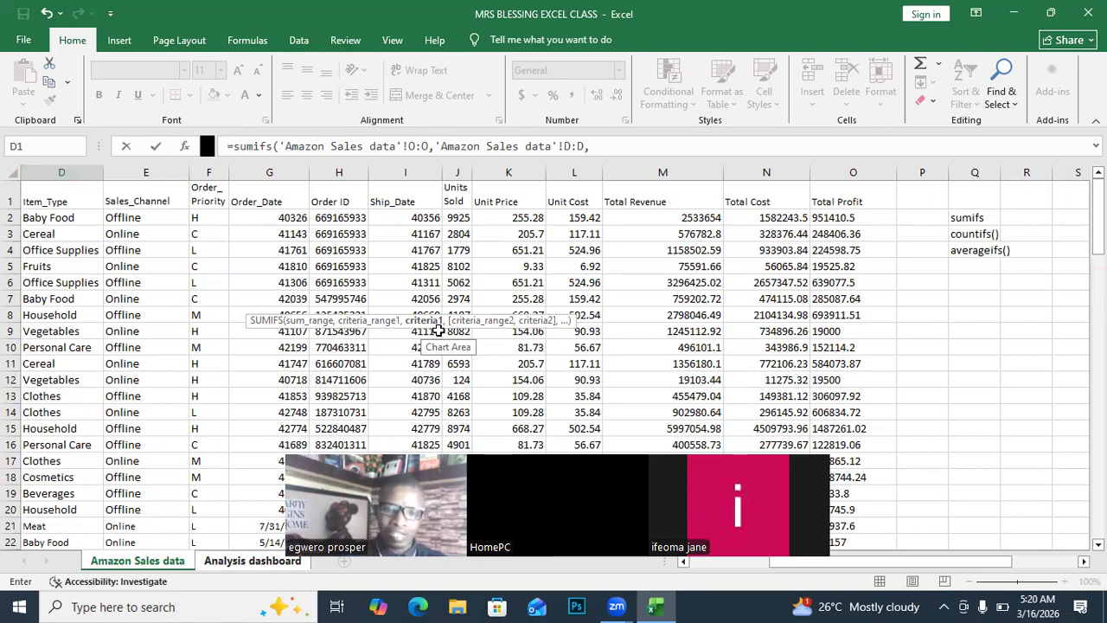
pyautogui.moveTo(541, 450); pyautogui.dragTo(554, 7)
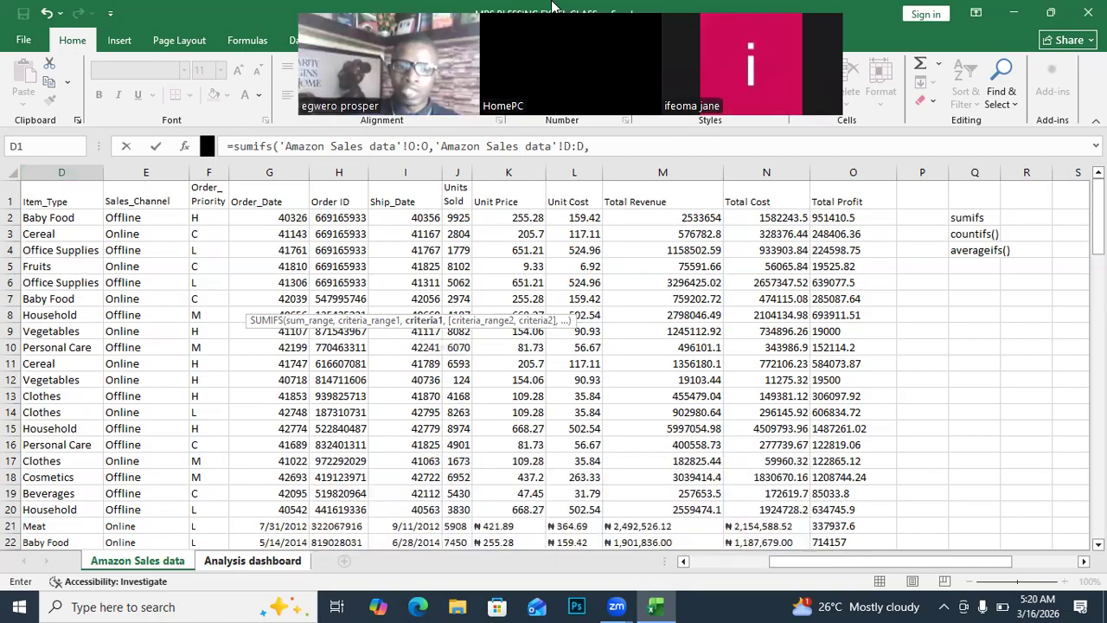
# Use Baby Food in cell C31 of the Analysis dashboard as the first criterion.
pyautogui.click(248, 564)
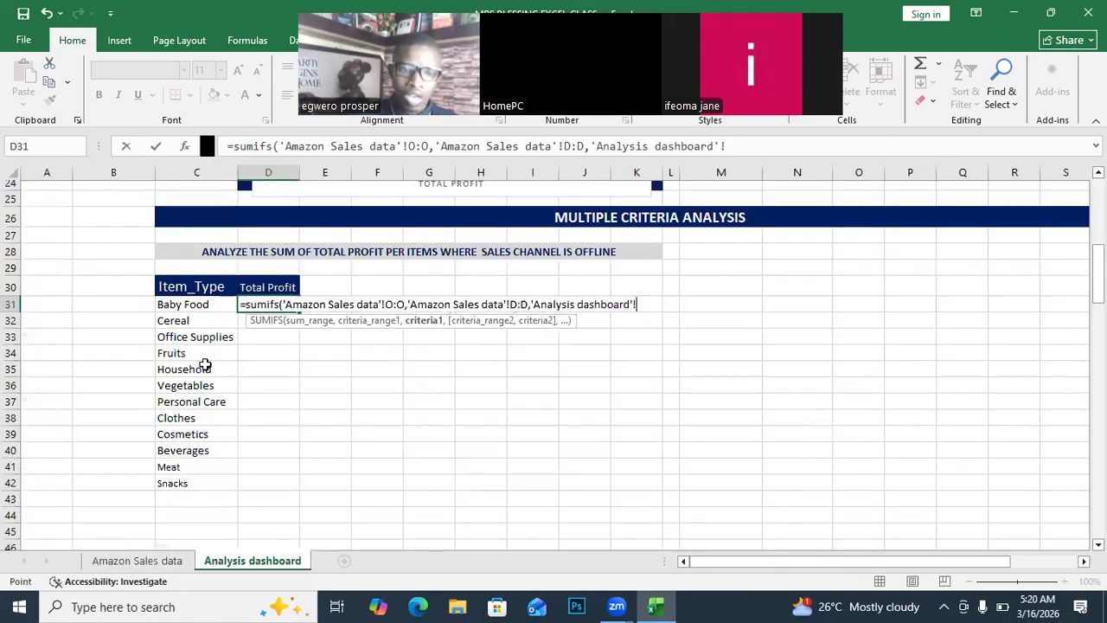
pyautogui.click(180, 308)
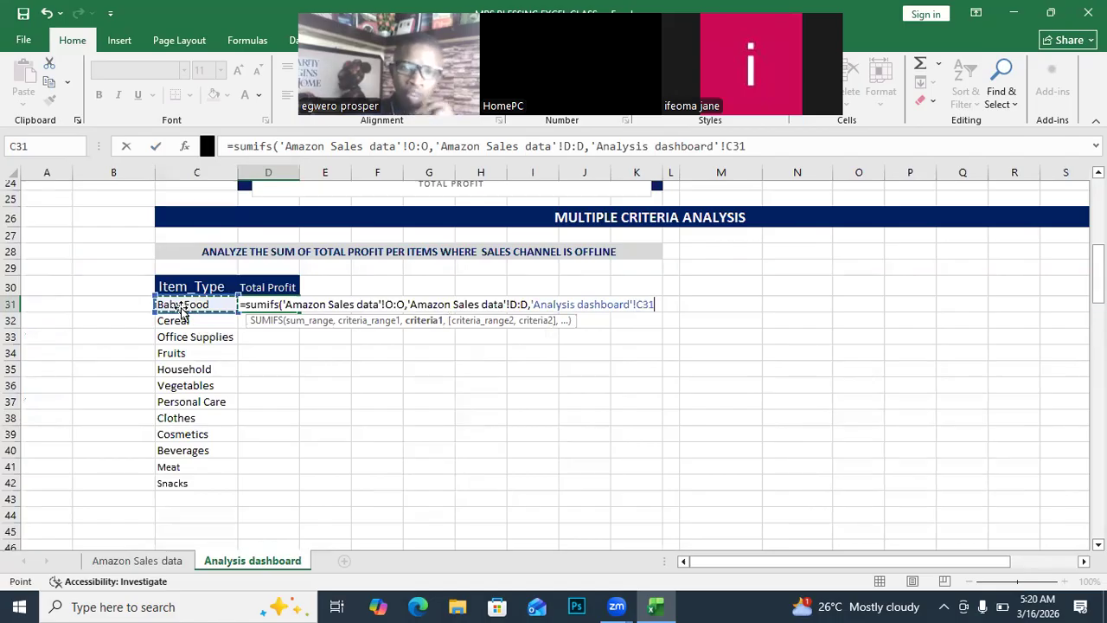
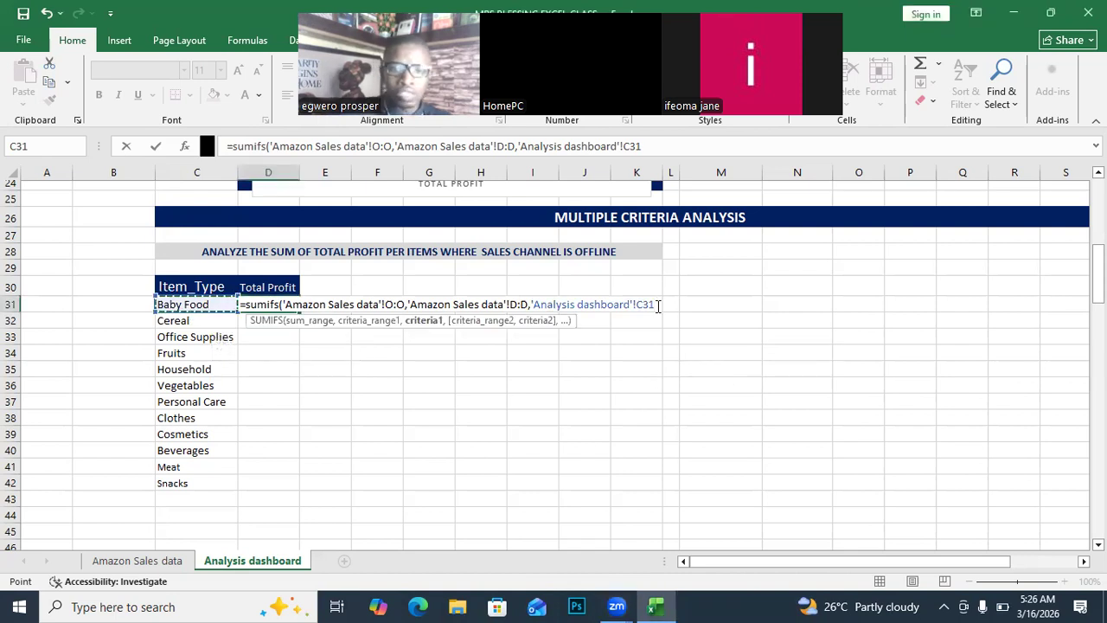
# Delete D31's formula back to its =sumifs( opening.
pyautogui.press('BackSpace')
pyautogui.press('BackSpace')
pyautogui.press('BackSpace')
pyautogui.press('BackSpace')
pyautogui.press('BackSpace')
pyautogui.press('BackSpace')
pyautogui.press('BackSpace')
pyautogui.press('BackSpace')
pyautogui.press('BackSpace')
pyautogui.press('BackSpace')
pyautogui.press('BackSpace')
pyautogui.press('BackSpace')
pyautogui.press('BackSpace')
pyautogui.press('BackSpace')
pyautogui.press('BackSpace')
pyautogui.press('BackSpace')
pyautogui.press('BackSpace')
pyautogui.press('BackSpace')
pyautogui.press('BackSpace')
pyautogui.press('BackSpace')
pyautogui.press('BackSpace')
pyautogui.press('BackSpace')
pyautogui.press('BackSpace')
pyautogui.press('BackSpace')
pyautogui.press('BackSpace')
pyautogui.press('BackSpace')
pyautogui.press('BackSpace')
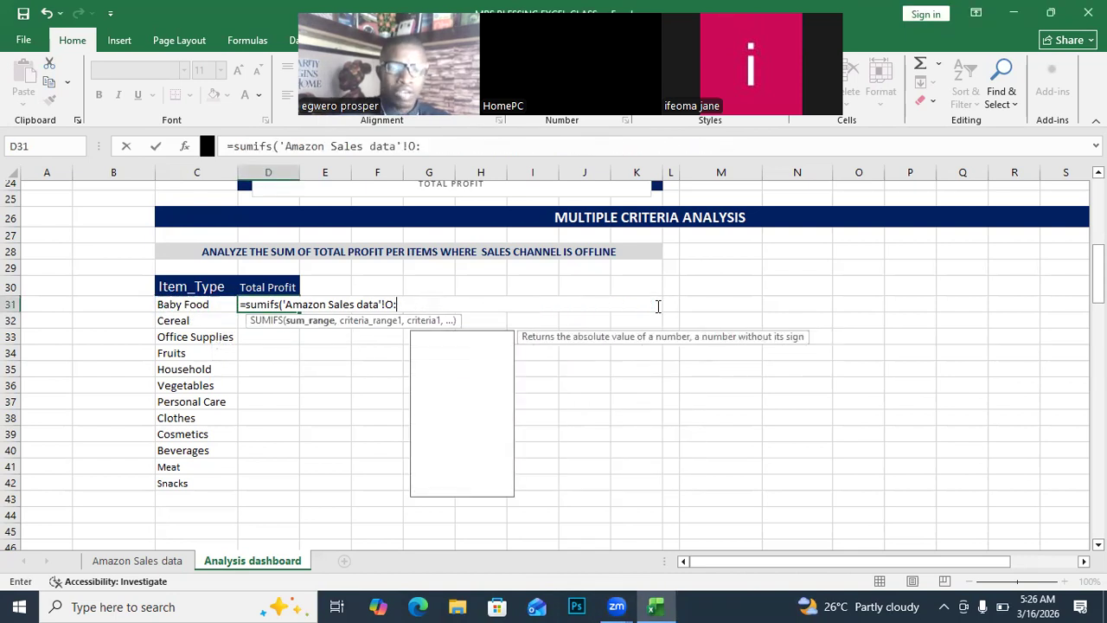
pyautogui.press('BackSpace')
pyautogui.press('BackSpace')
pyautogui.press('BackSpace')
pyautogui.press('BackSpace')
pyautogui.press('BackSpace')
pyautogui.press('BackSpace')
pyautogui.press('BackSpace')
pyautogui.press('BackSpace')
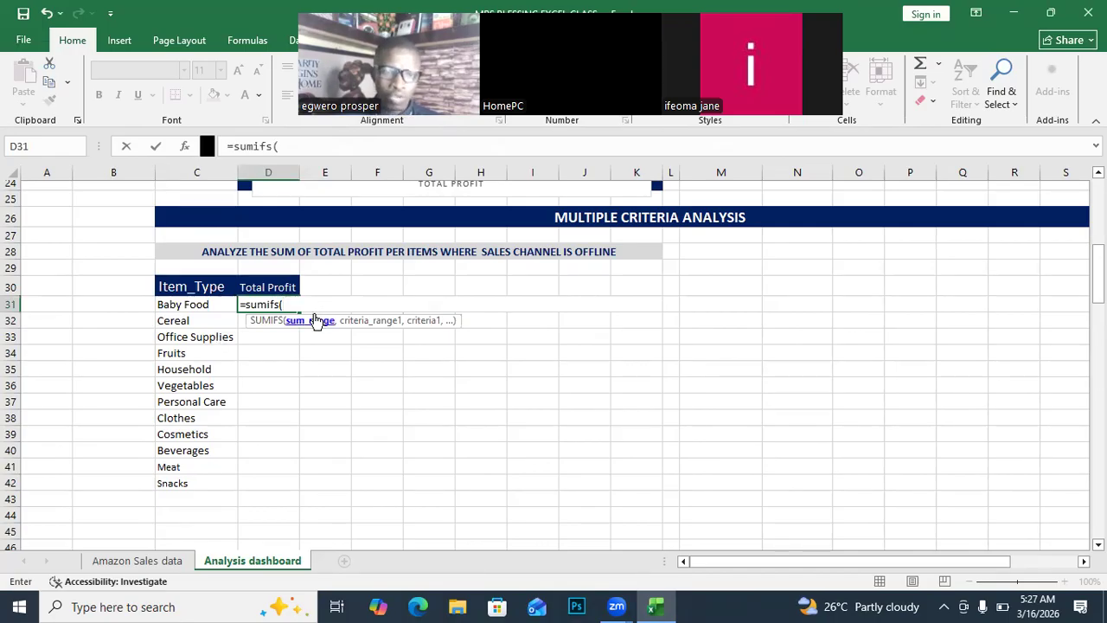
# From Amazon Sales data, add column O:O as the sum range and column D:D as the first criteria range.
pyautogui.click(137, 560)
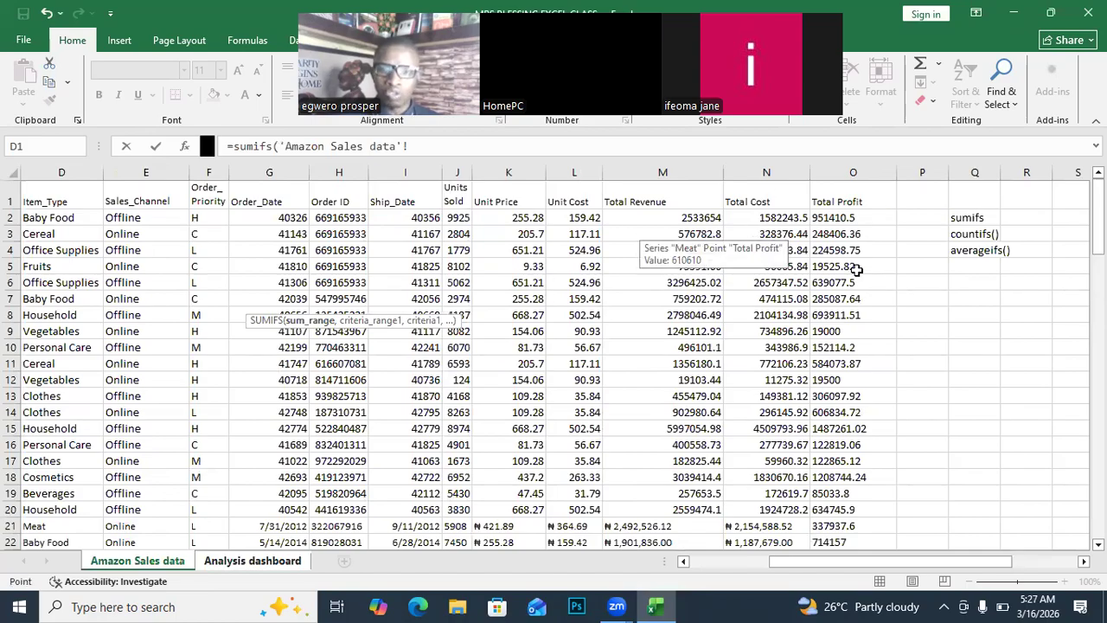
pyautogui.scroll(-1, 856, 270)
pyautogui.scroll(-2, 856, 270)
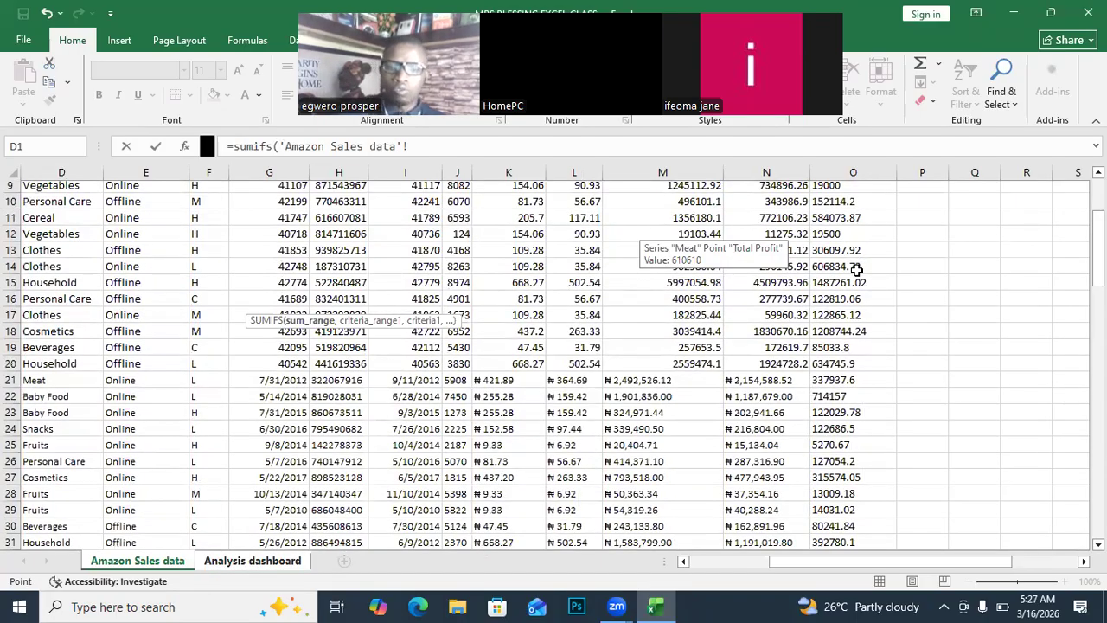
pyautogui.scroll(3, 846, 365)
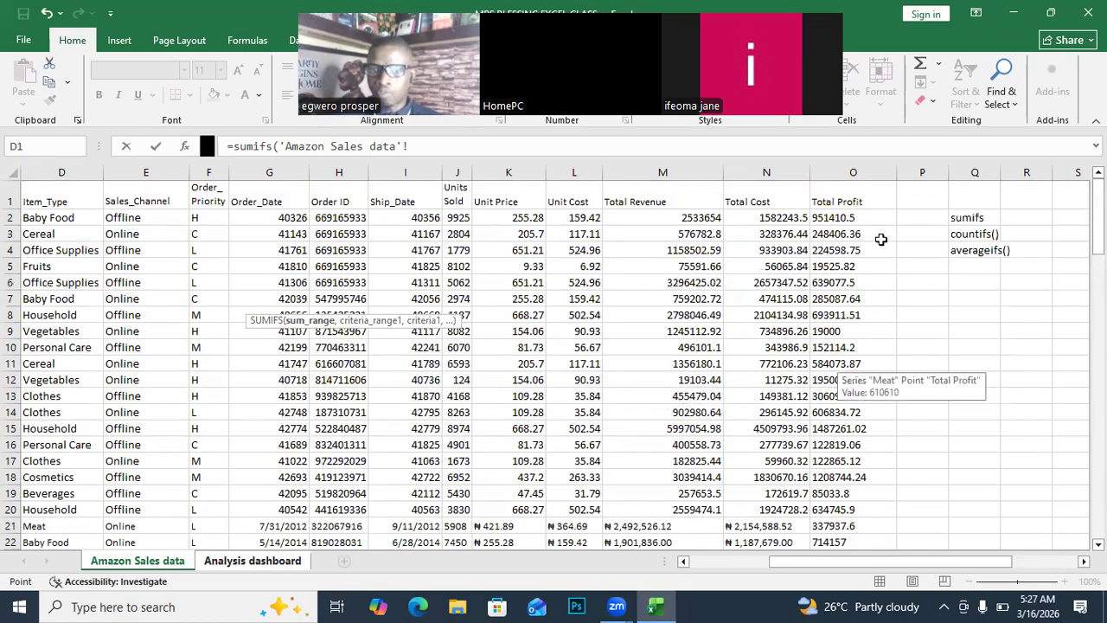
pyautogui.click(852, 170)
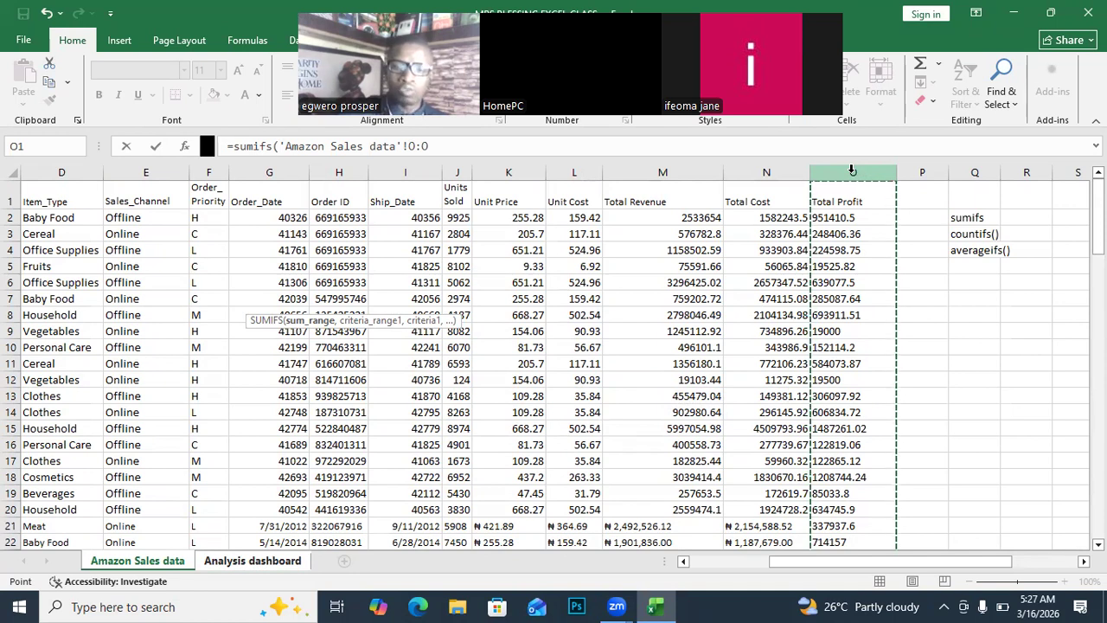
pyautogui.write(',')
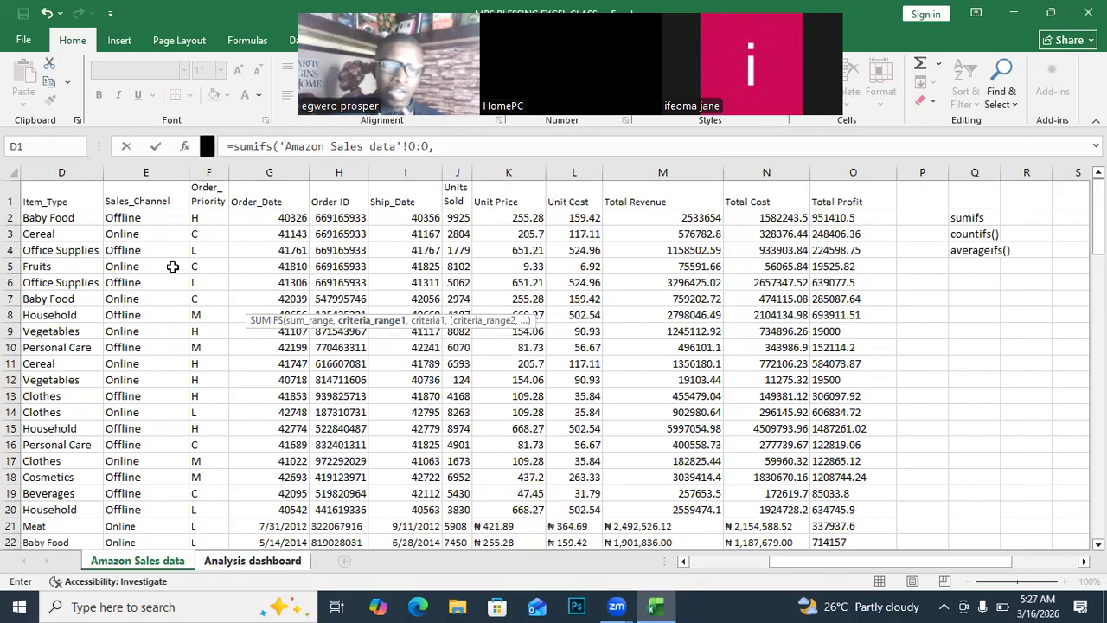
pyautogui.click(63, 170)
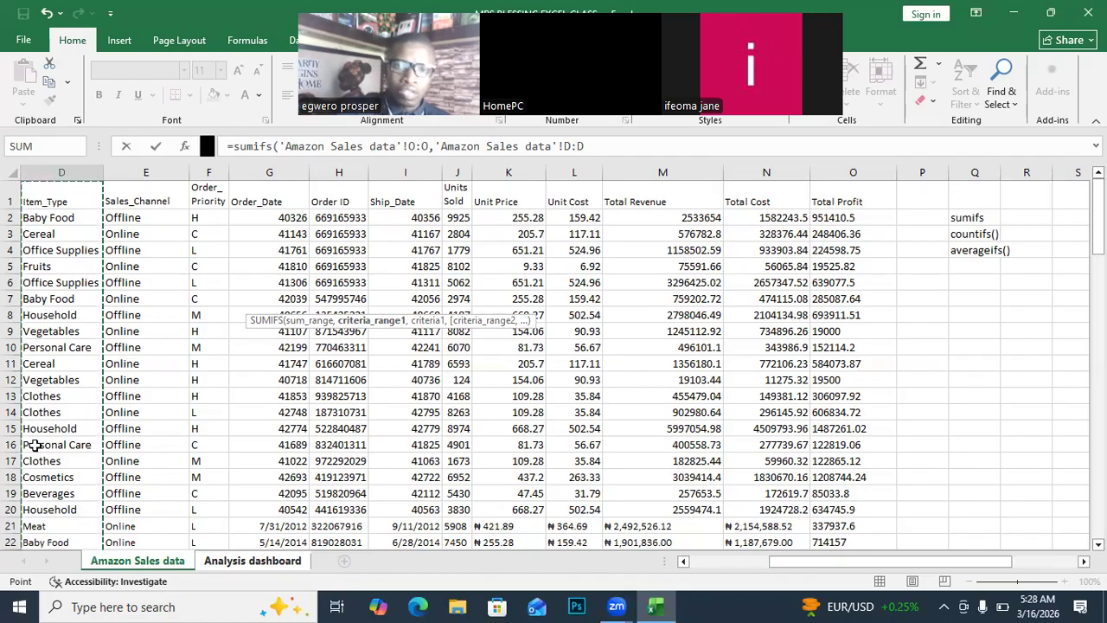
pyautogui.write(',')
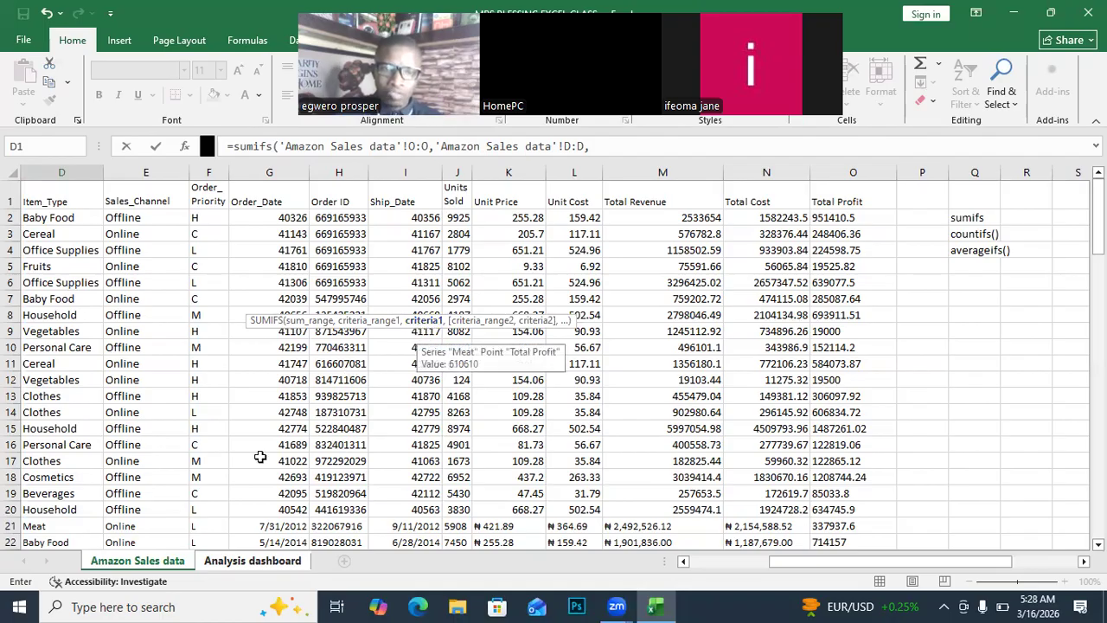
# Use Baby Food in dashboard cell C31 as the first criterion, followed by a comma.
pyautogui.click(260, 561)
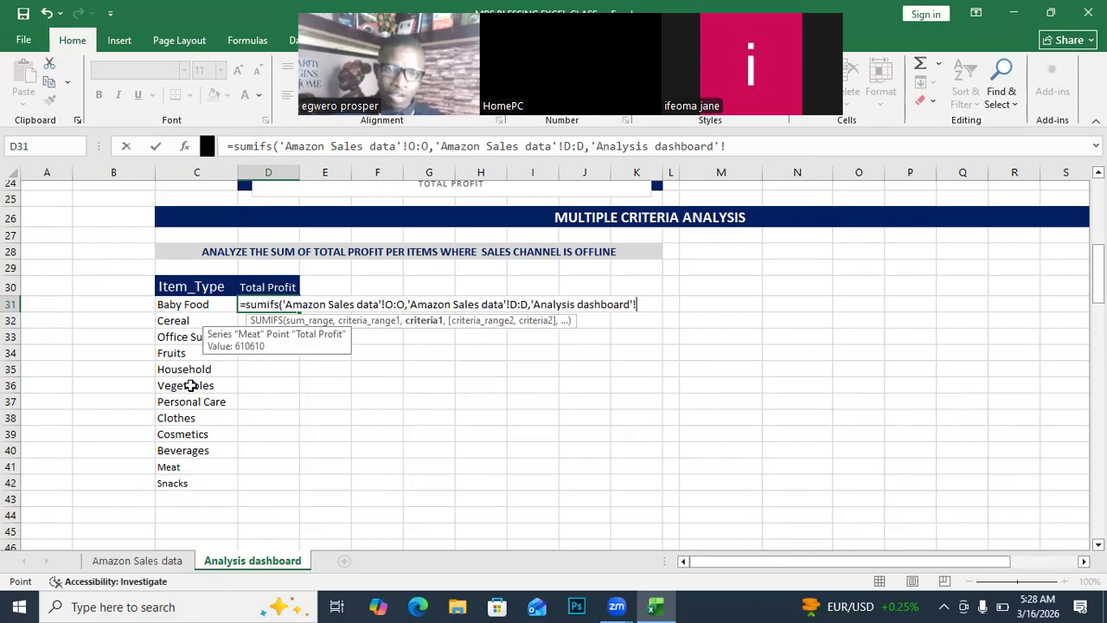
pyautogui.click(183, 309)
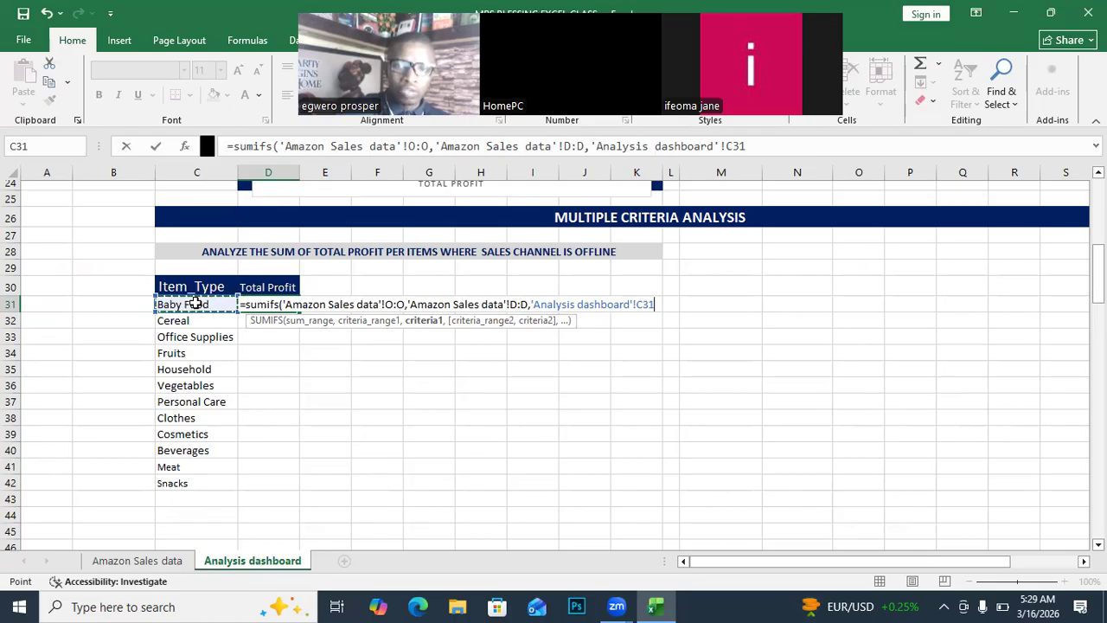
pyautogui.write(',')
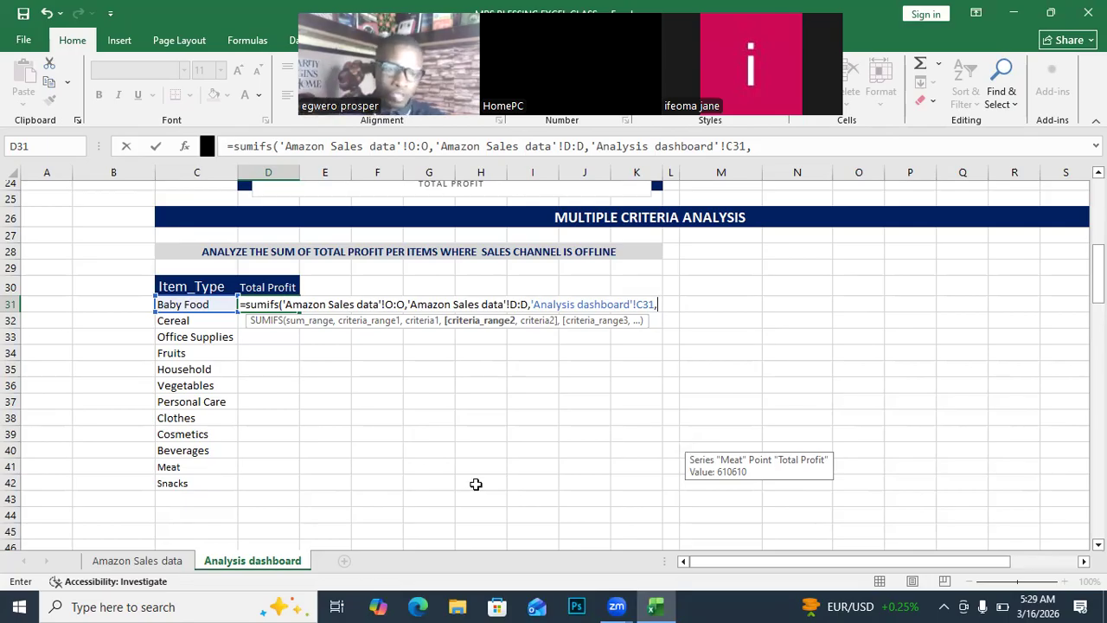
# Add Sales_Channel column E:E with Offline in E2 as the second condition, returning 2310034.28.
pyautogui.click(165, 558)
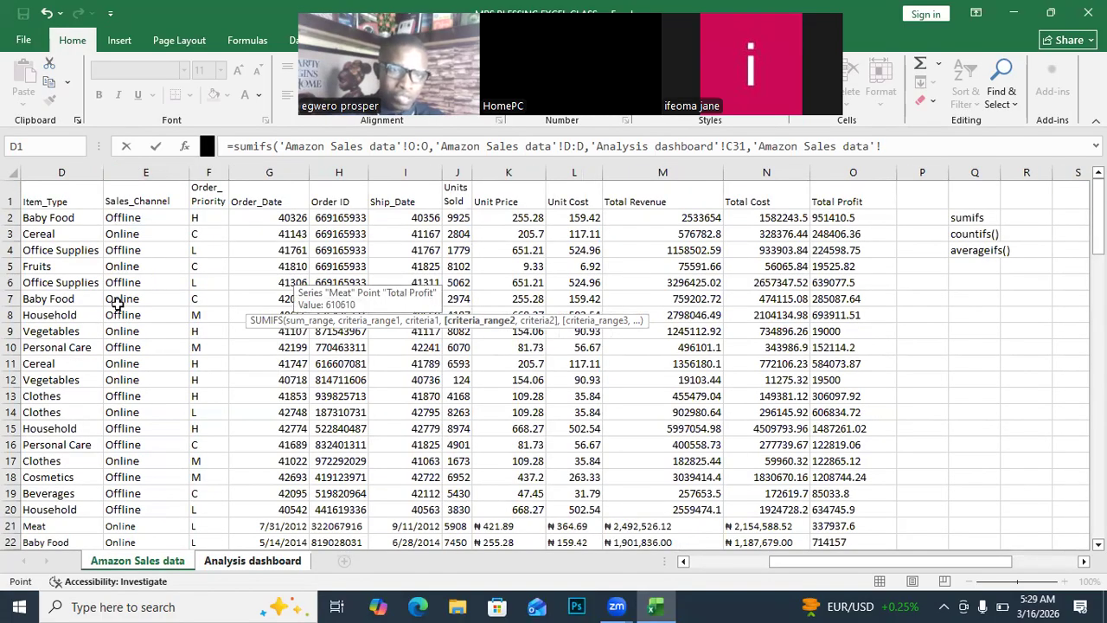
pyautogui.click(147, 170)
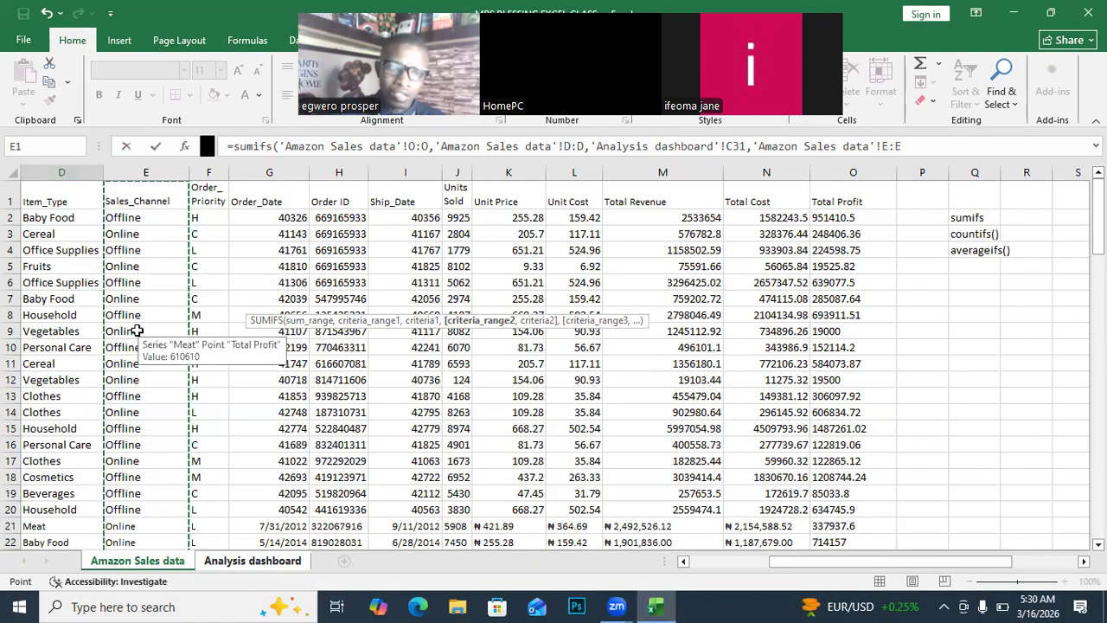
pyautogui.write(',')
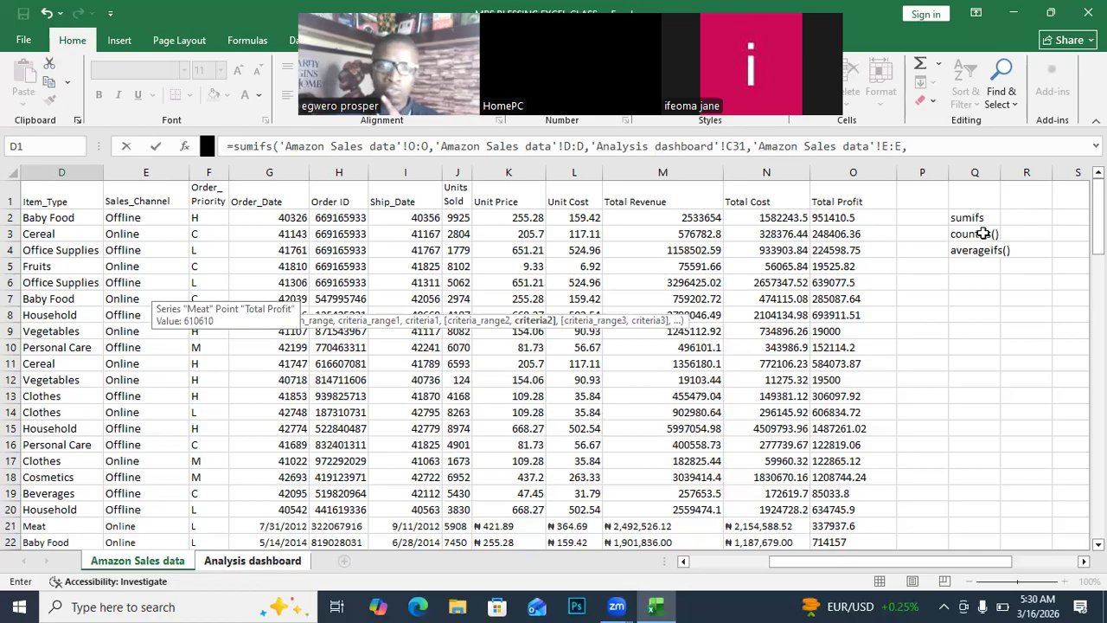
pyautogui.click(129, 218)
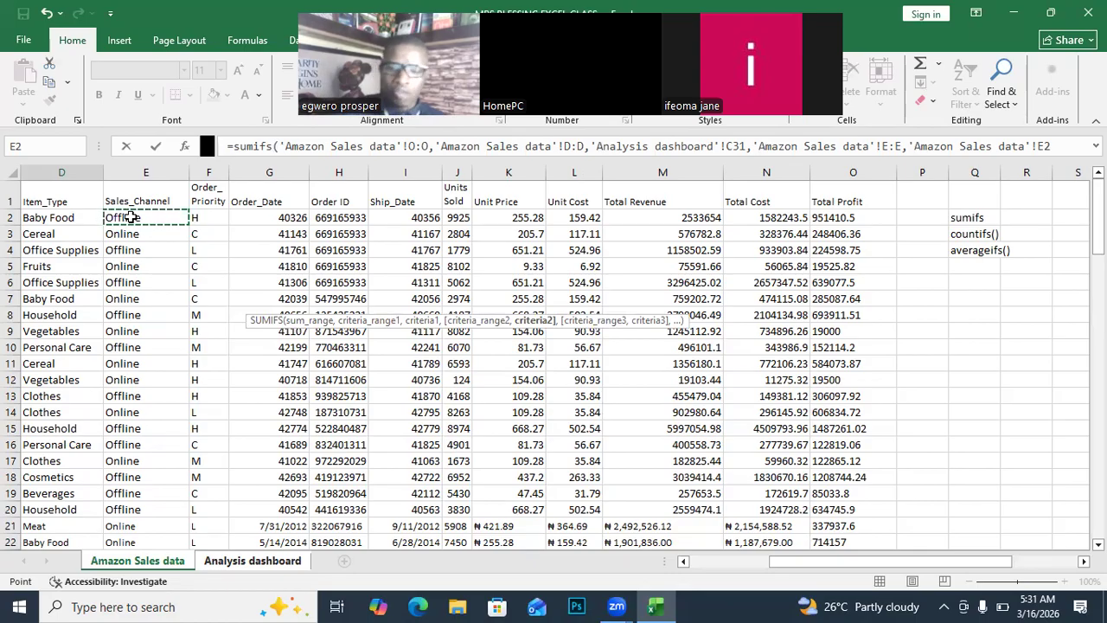
pyautogui.press('Return')
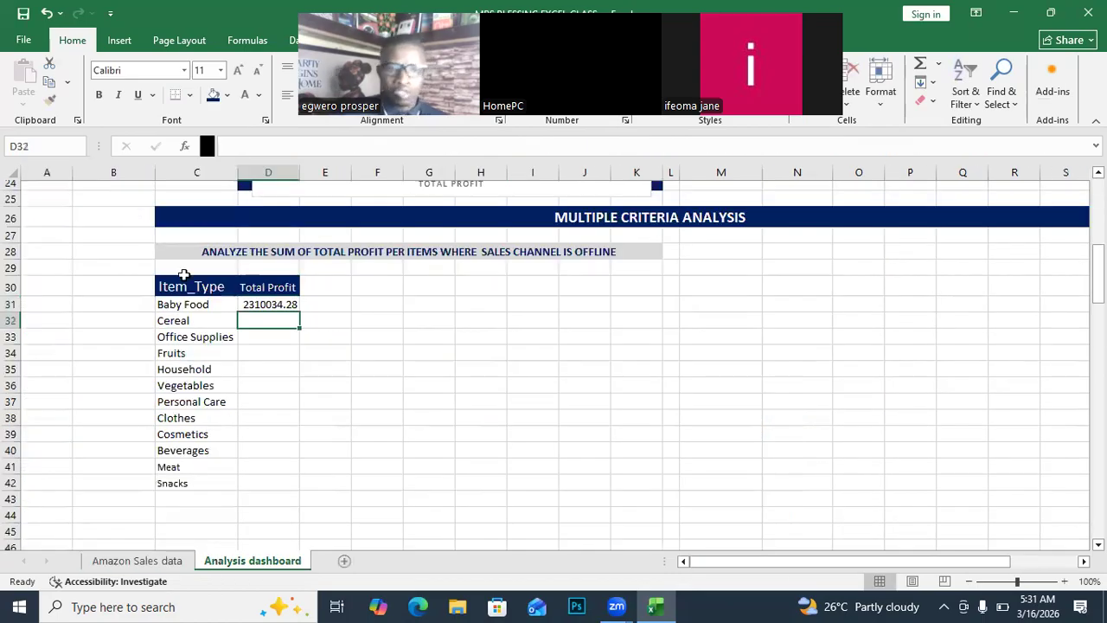
# Copy D31's Offline SUMIFS formula down through D42 for every item type.
pyautogui.click(285, 305)
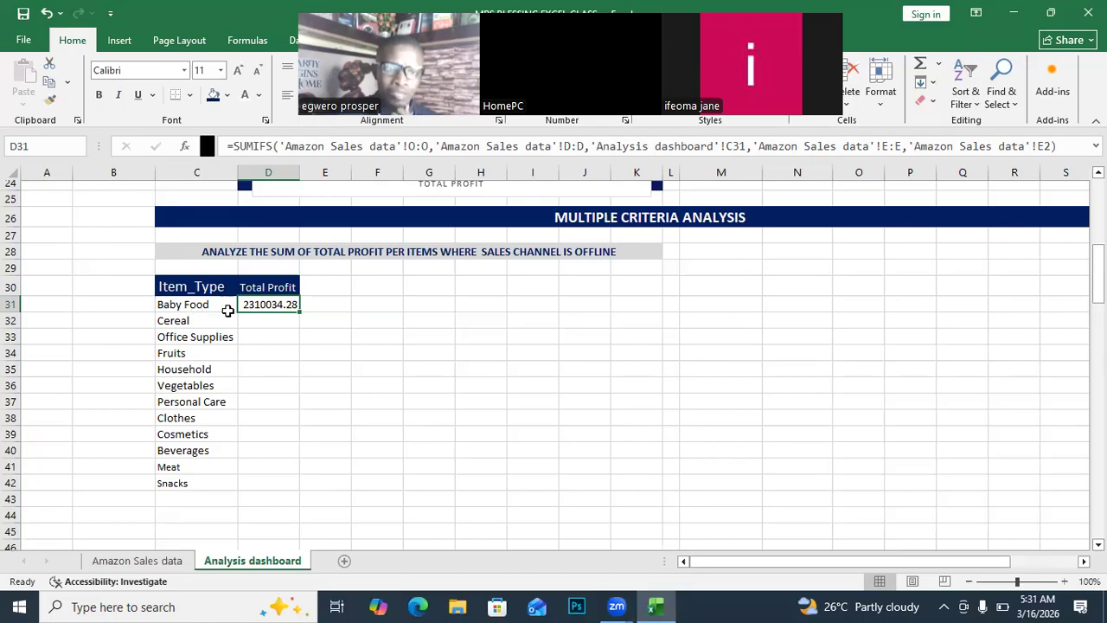
pyautogui.moveTo(300, 314); pyautogui.dragTo(279, 485)
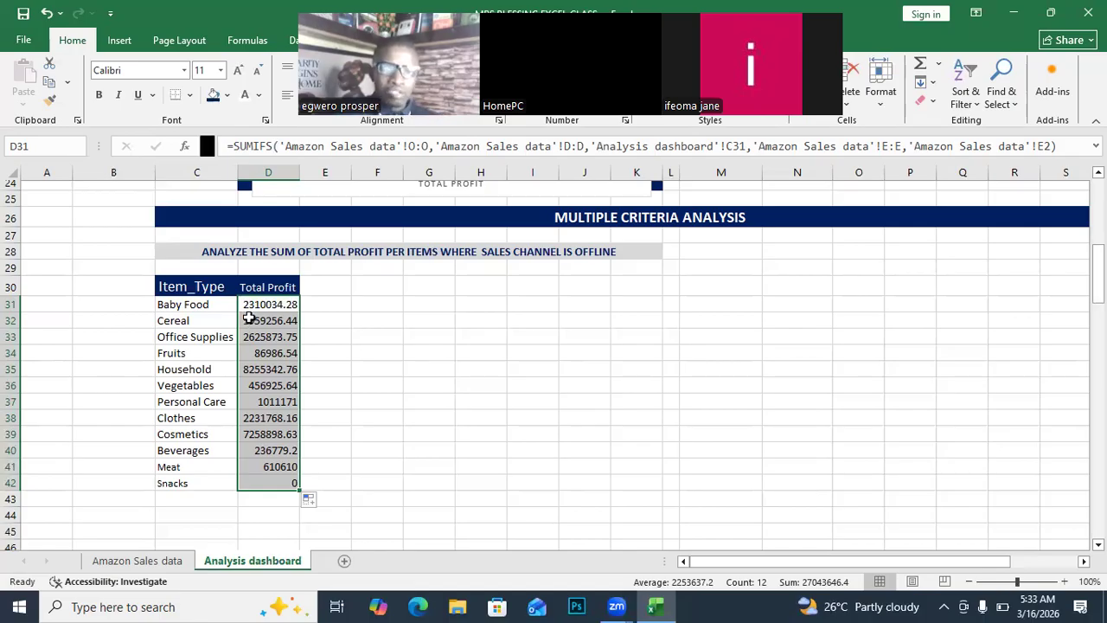
# Insert a Clustered Bar chart of table C30:D42 from the Quick Analysis chart suggestions.
pyautogui.click(200, 317)
pyautogui.click(168, 286)
pyautogui.moveTo(168, 285); pyautogui.dragTo(297, 481)
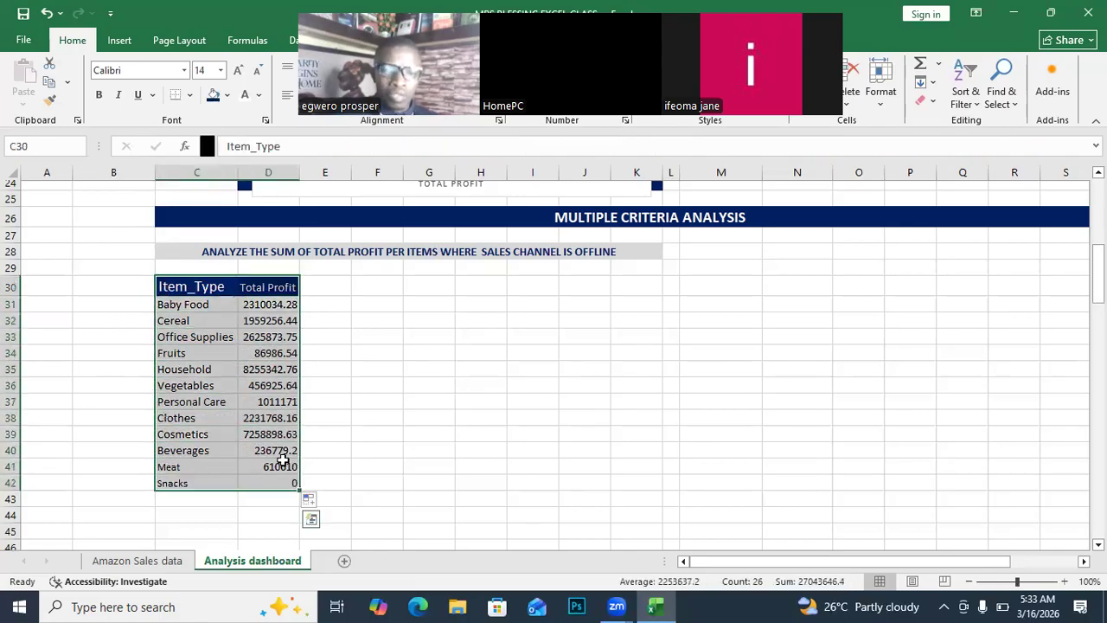
pyautogui.click(310, 519)
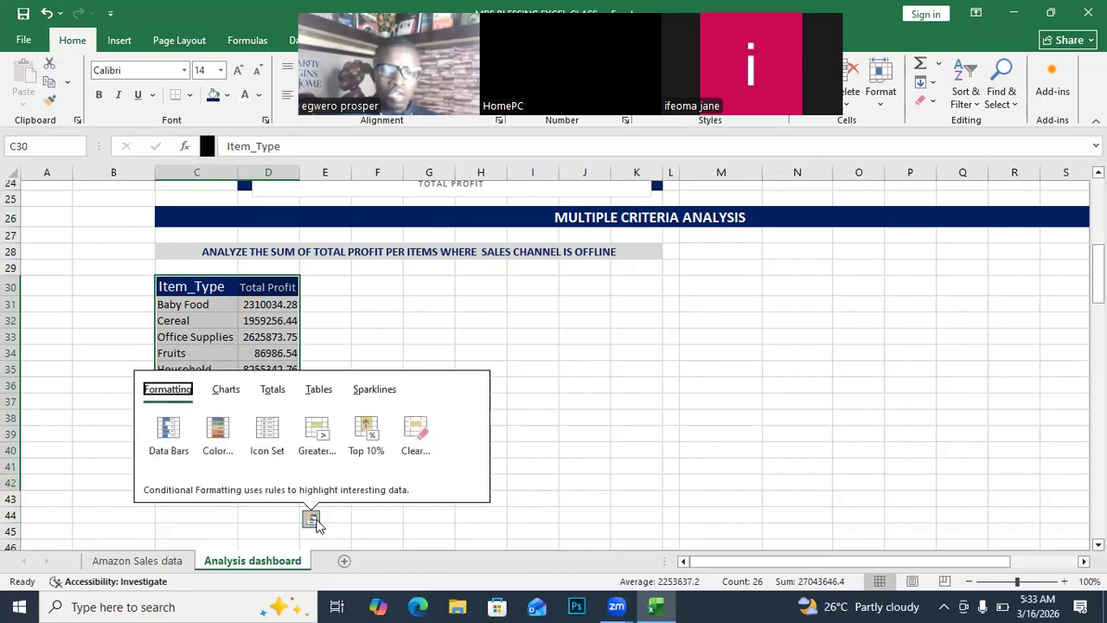
pyautogui.click(231, 390)
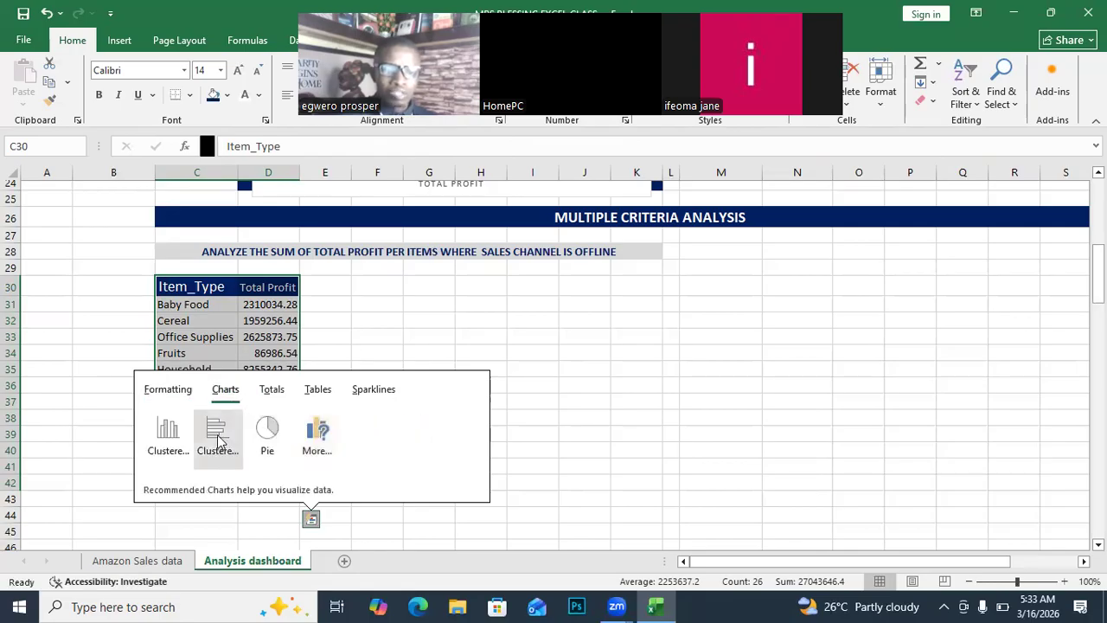
pyautogui.click(218, 437)
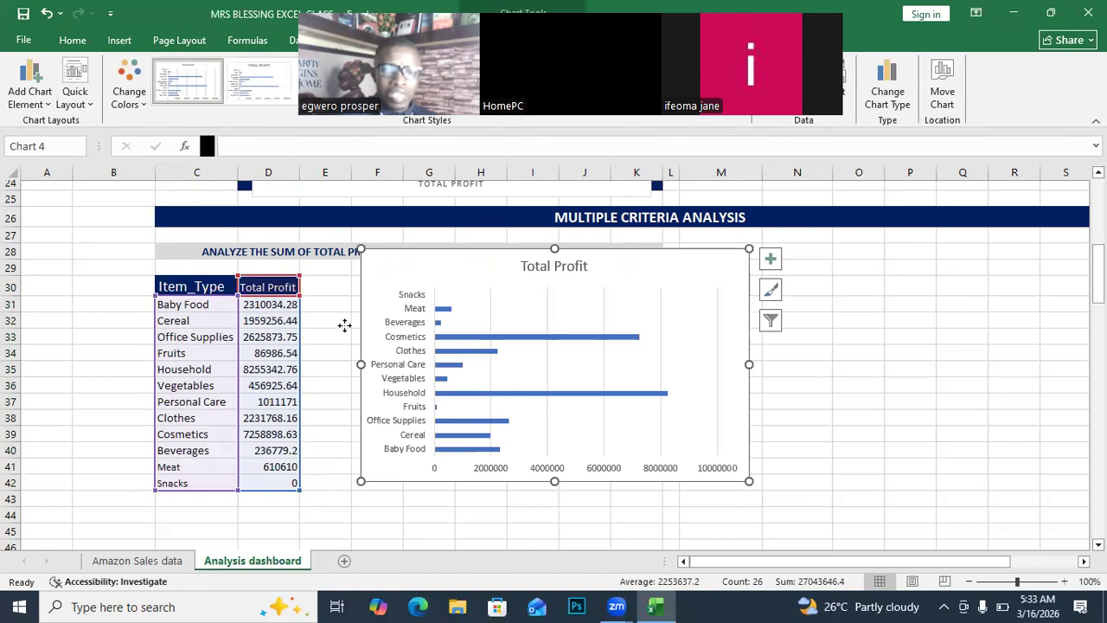
# Move the Total Profit chart off the heading row to sit beside the Item_Type table.
pyautogui.moveTo(345, 324); pyautogui.dragTo(346, 321)
pyautogui.moveTo(375, 279); pyautogui.dragTo(359, 272)
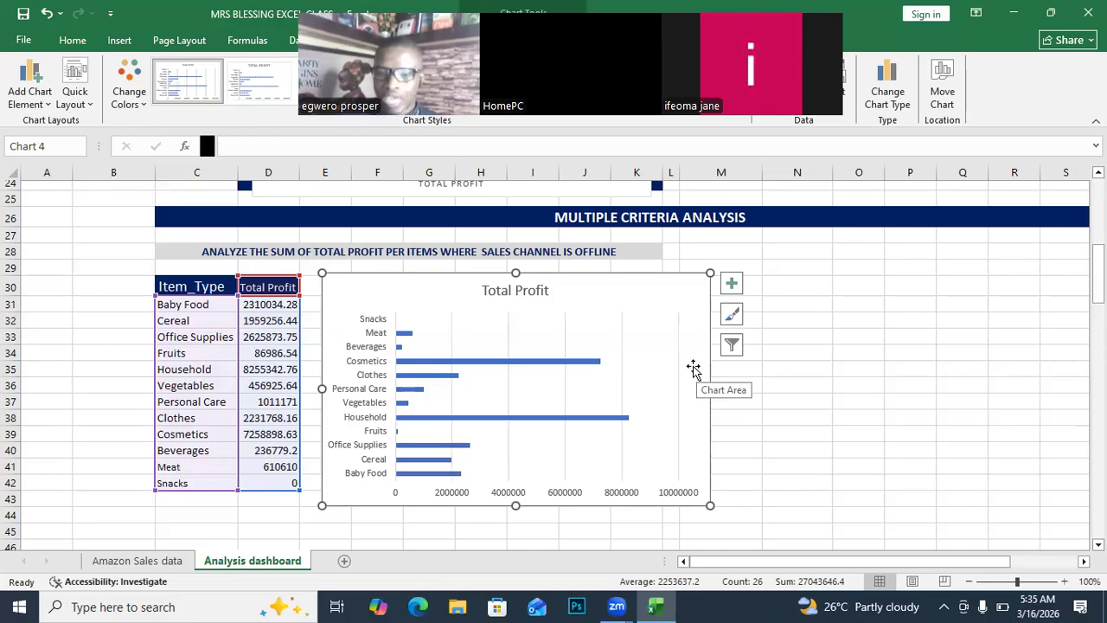
pyautogui.moveTo(759, 561); pyautogui.dragTo(800, 554)
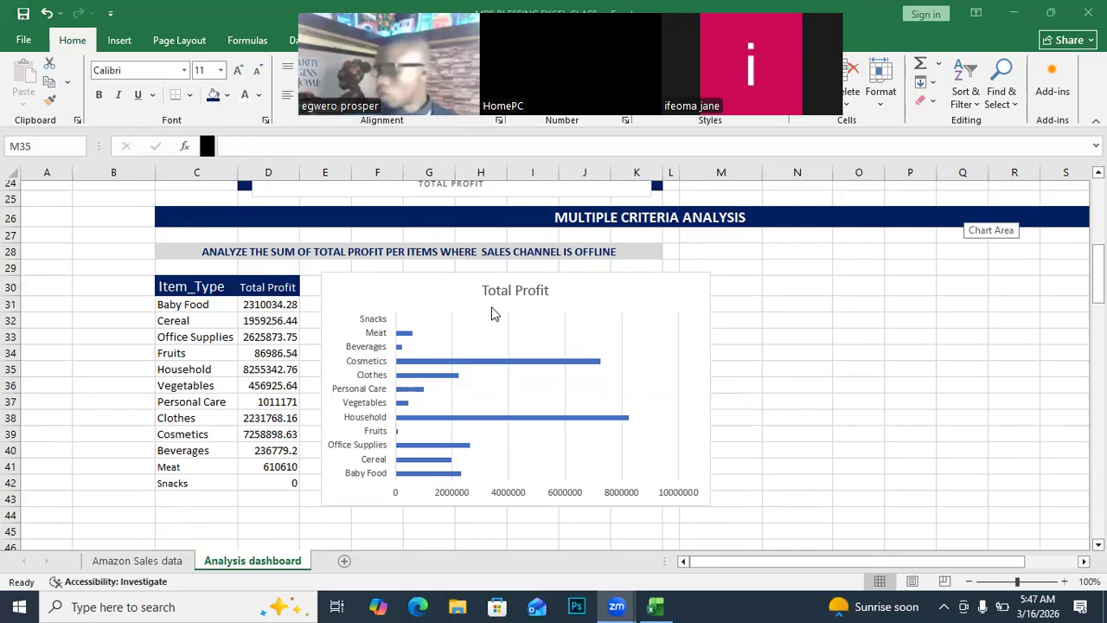
pyautogui.click(411, 285)
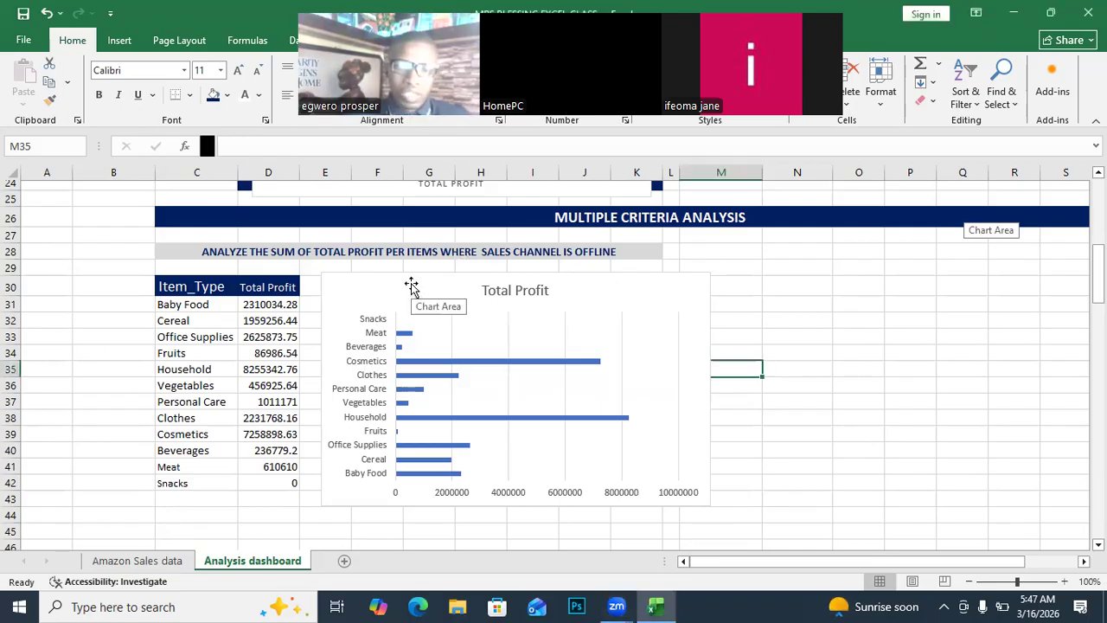
pyautogui.click(343, 288)
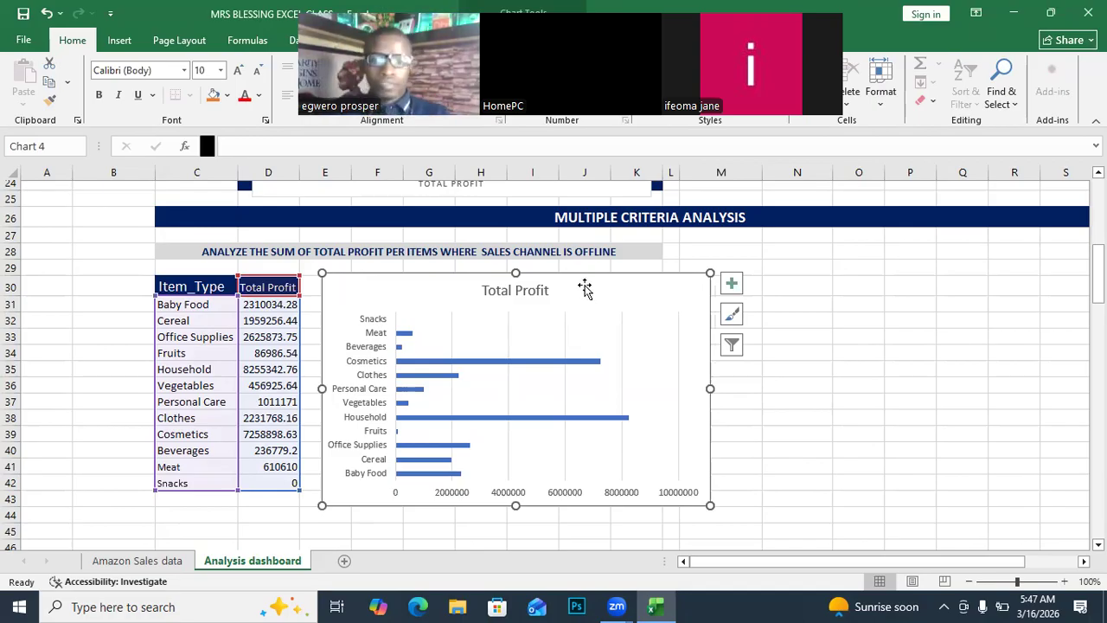
pyautogui.hscroll(4, 579, 396)
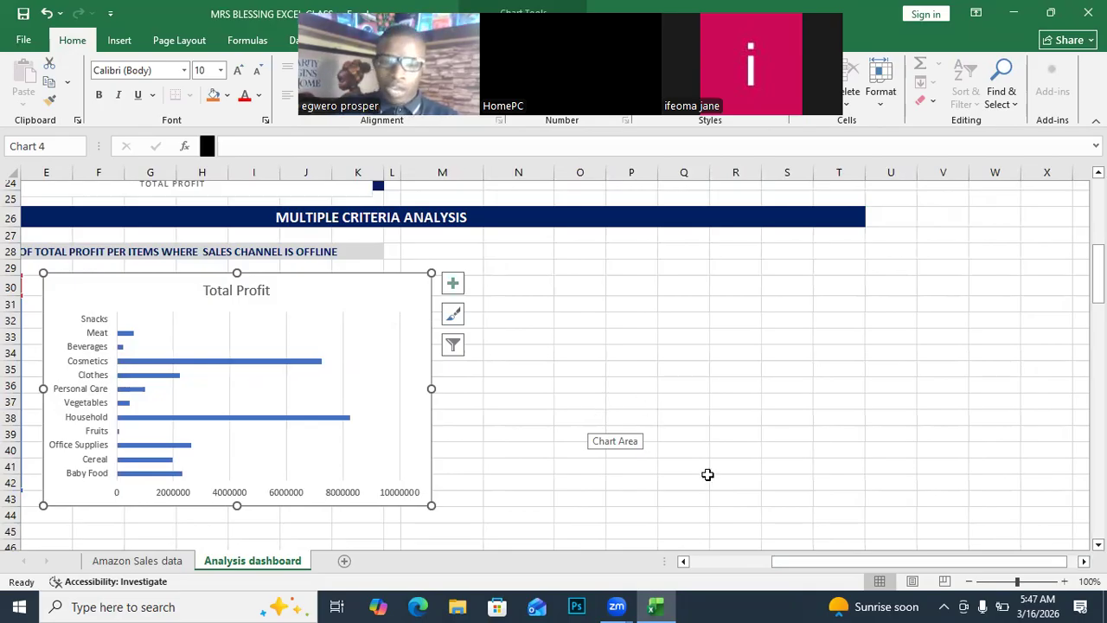
pyautogui.moveTo(1056, 565); pyautogui.dragTo(1055, 566)
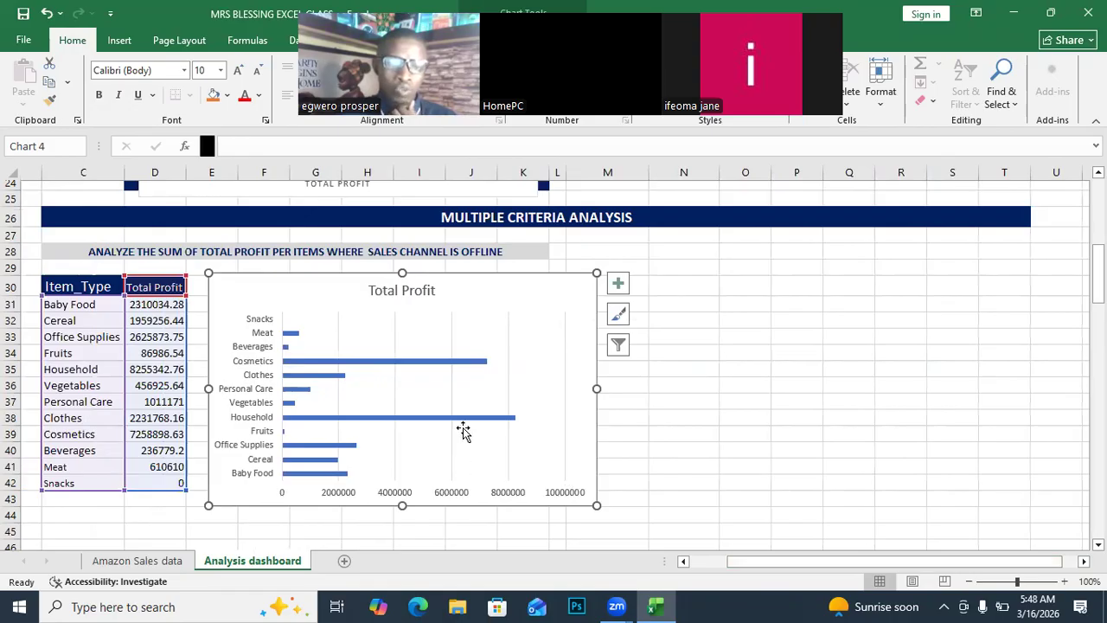
pyautogui.moveTo(510, 428)
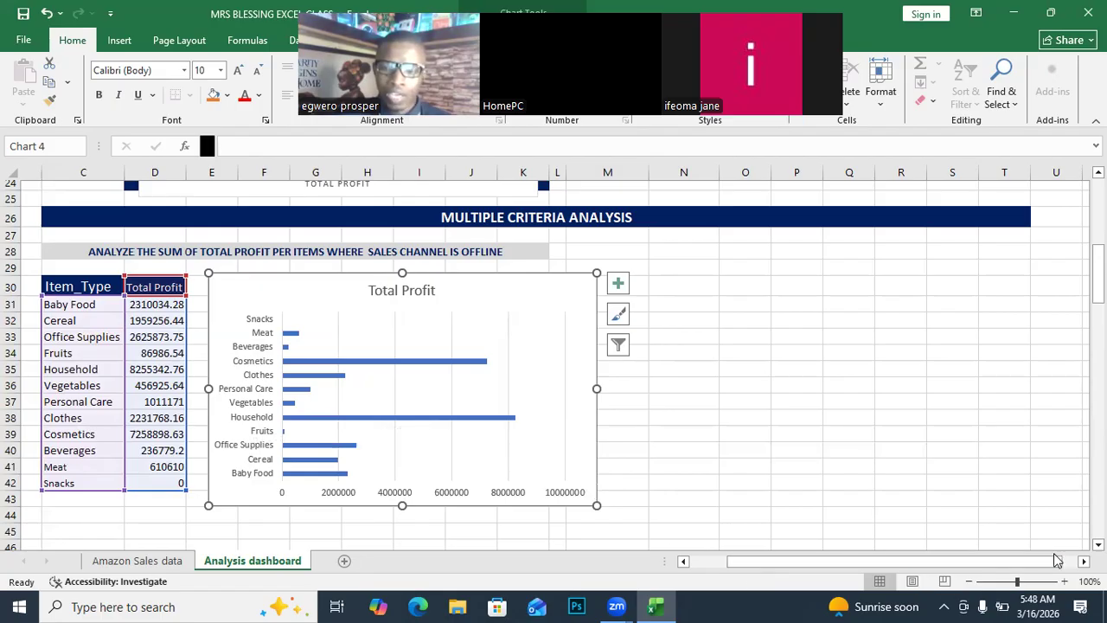
# Select cells N28 through T28 to the right of the profit chart.
pyautogui.hscroll(1, 1045, 559)
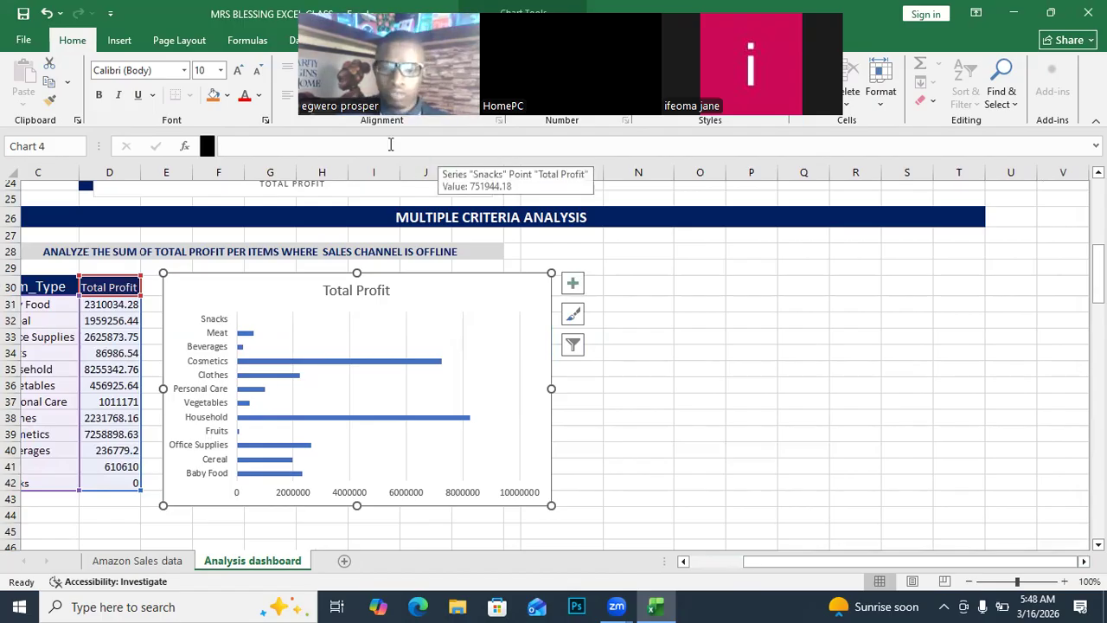
pyautogui.moveTo(1058, 561); pyautogui.dragTo(1060, 561)
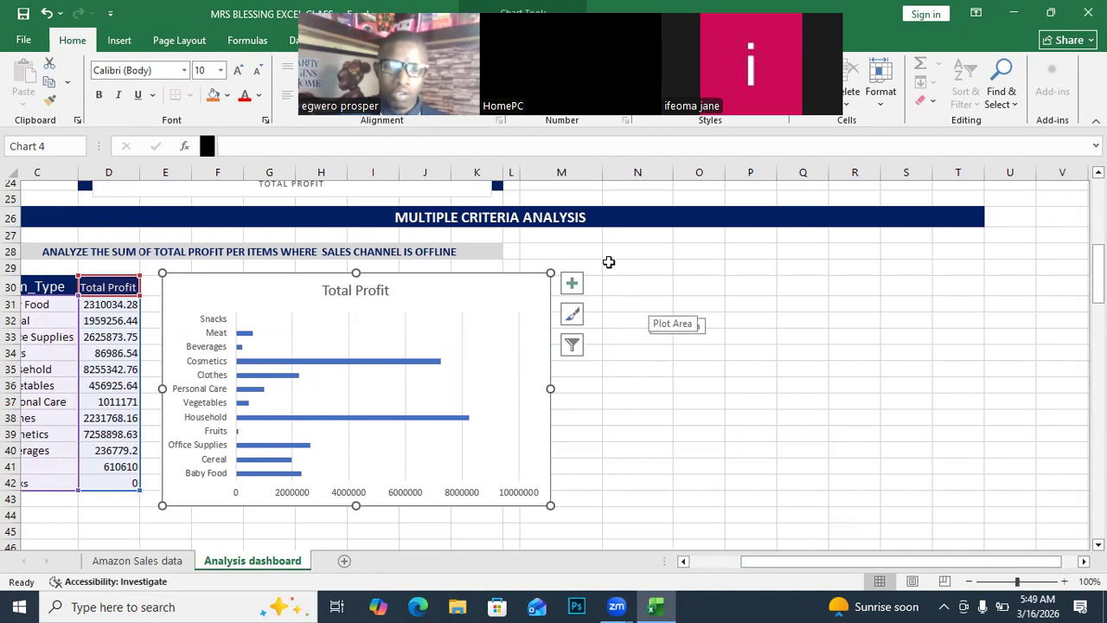
pyautogui.moveTo(615, 254); pyautogui.dragTo(727, 257)
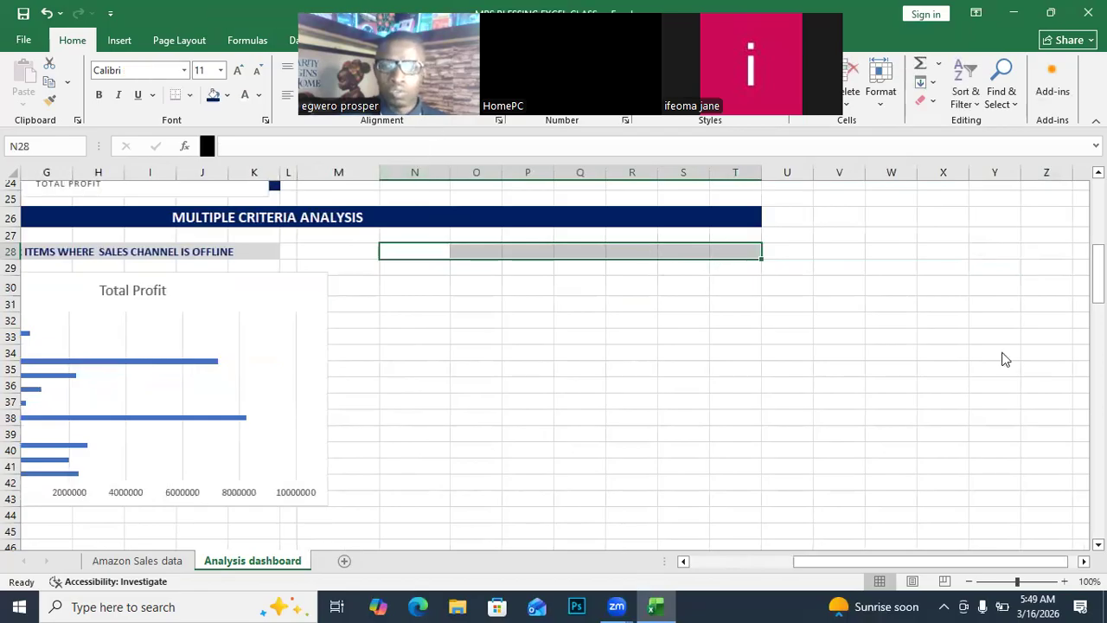
# Apply Merge & Center to the N28:T28 range.
pyautogui.moveTo(1062, 276); pyautogui.dragTo(1062, 173)
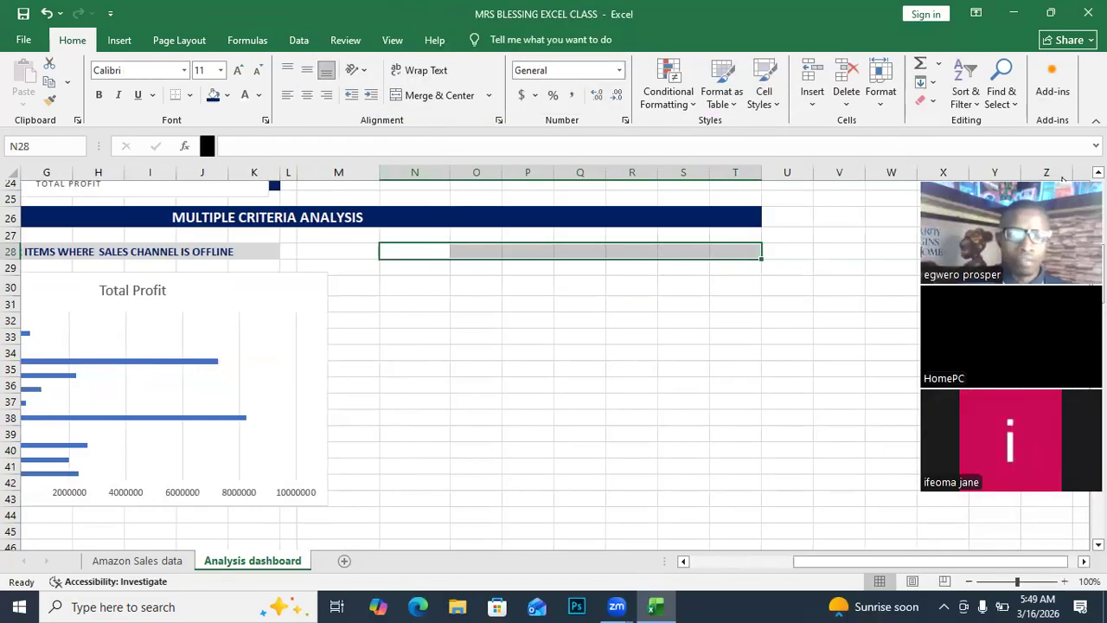
pyautogui.click(437, 95)
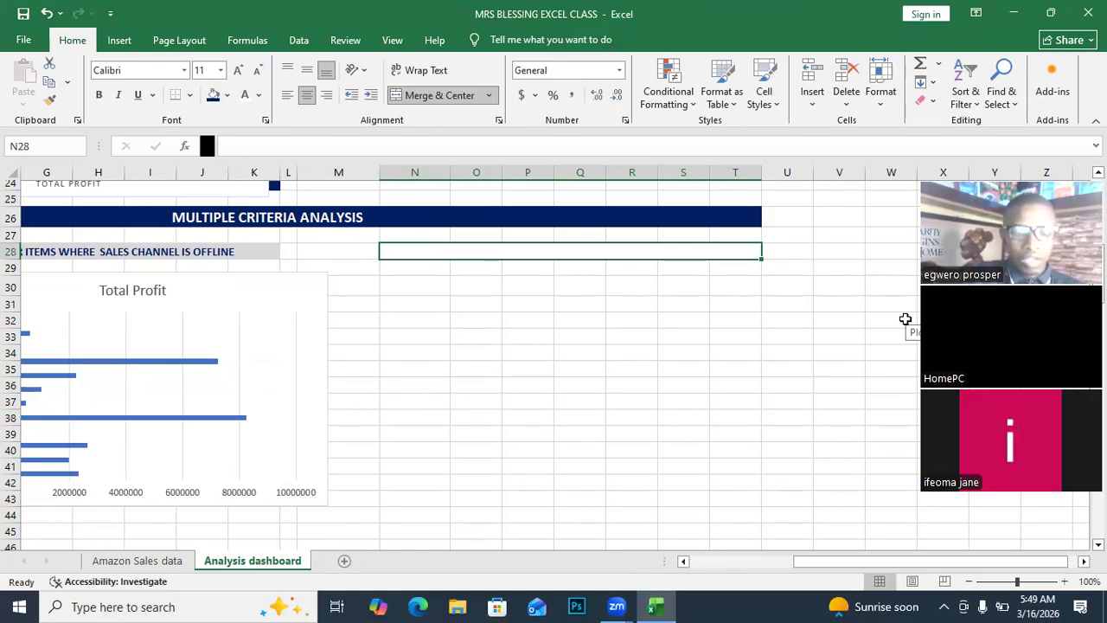
# Enter 'ANALYZE THE TOTAL NUMBER OF TRANSACTION PER ITEM TYPE WHERE SC IS ONLINE' in merged N28.
pyautogui.write('ama')
pyautogui.press('BackSpace')
pyautogui.press('BackSpace')
pyautogui.press('BackSpace')
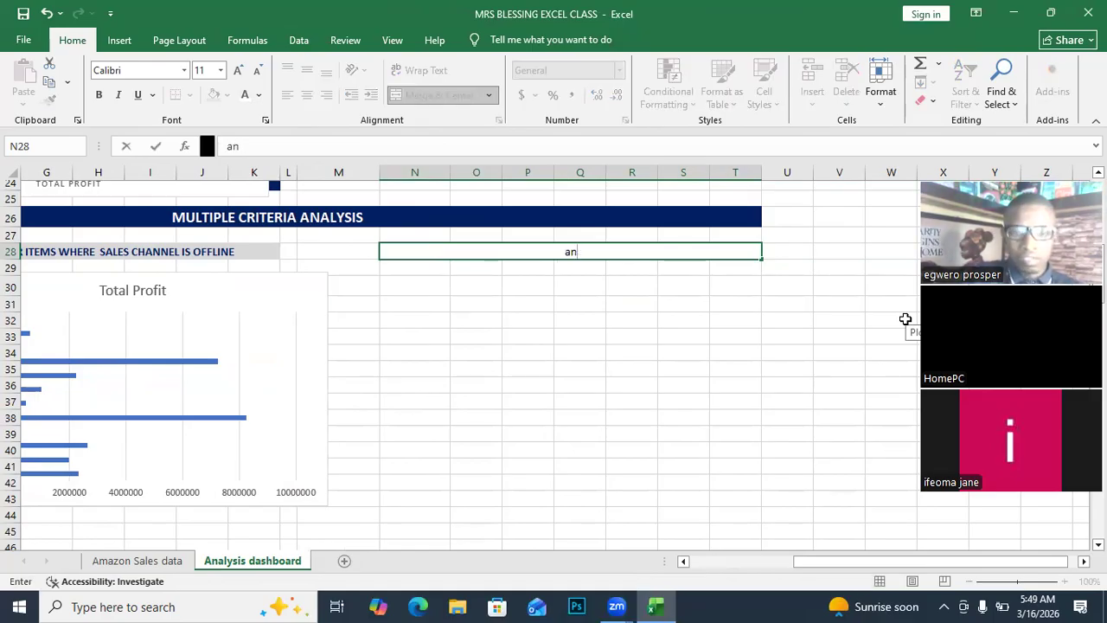
pyautogui.write('A')
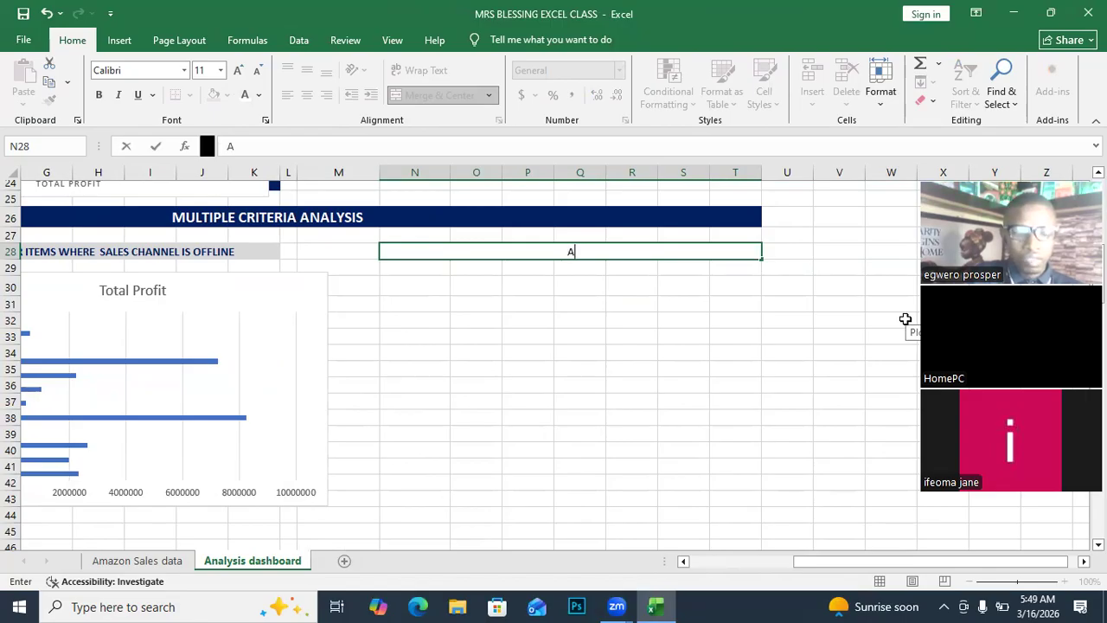
pyautogui.write('NALYZ')
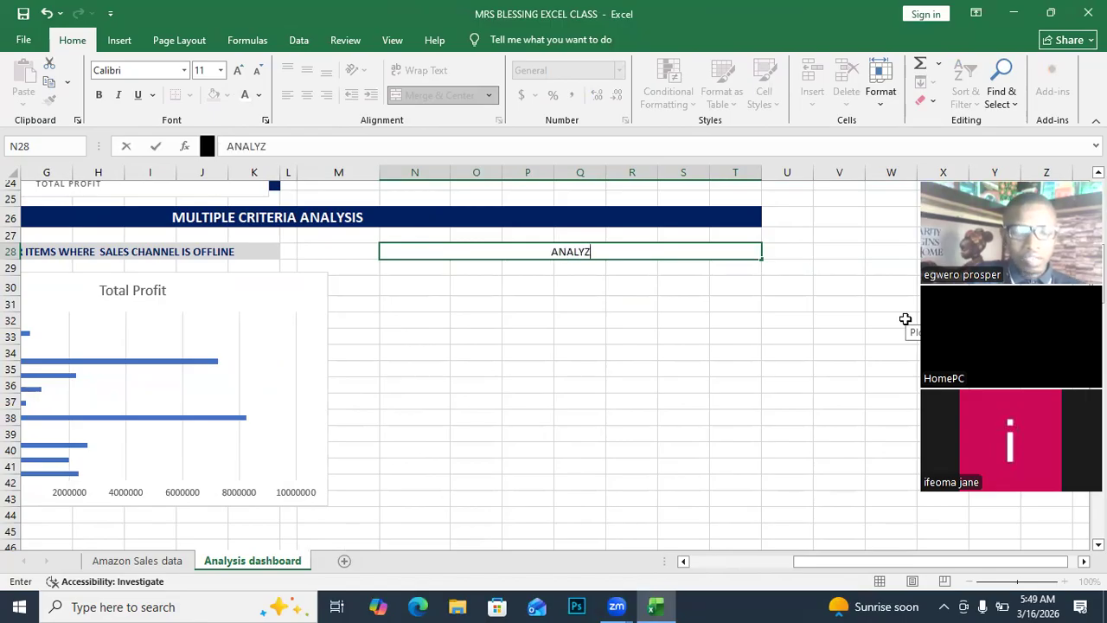
pyautogui.write('E THE')
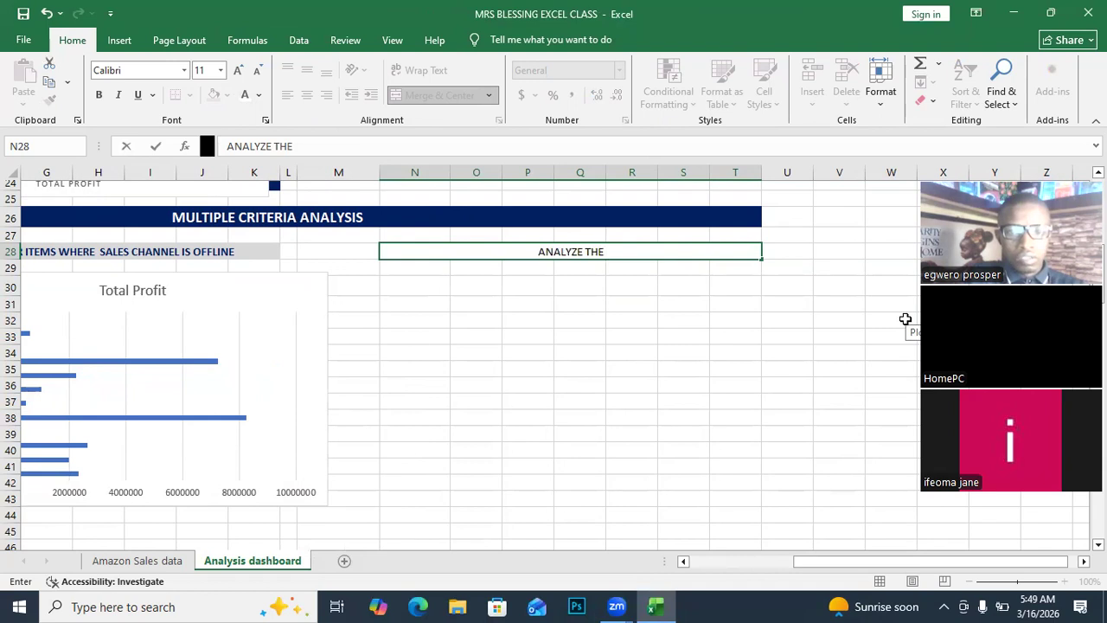
pyautogui.write(' TOT')
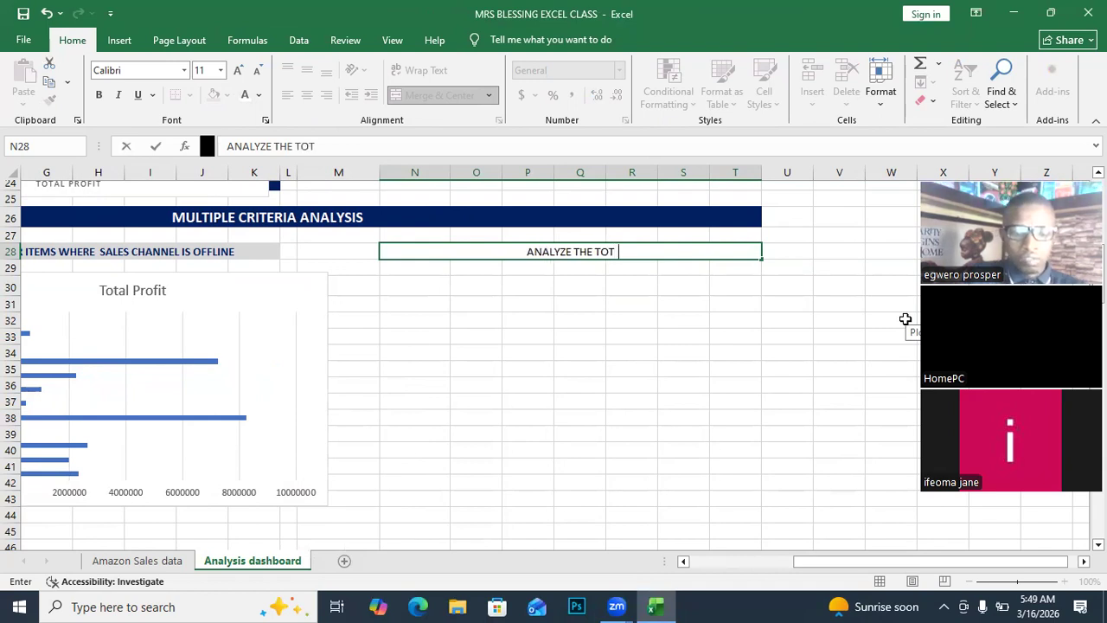
pyautogui.write('AL NUM')
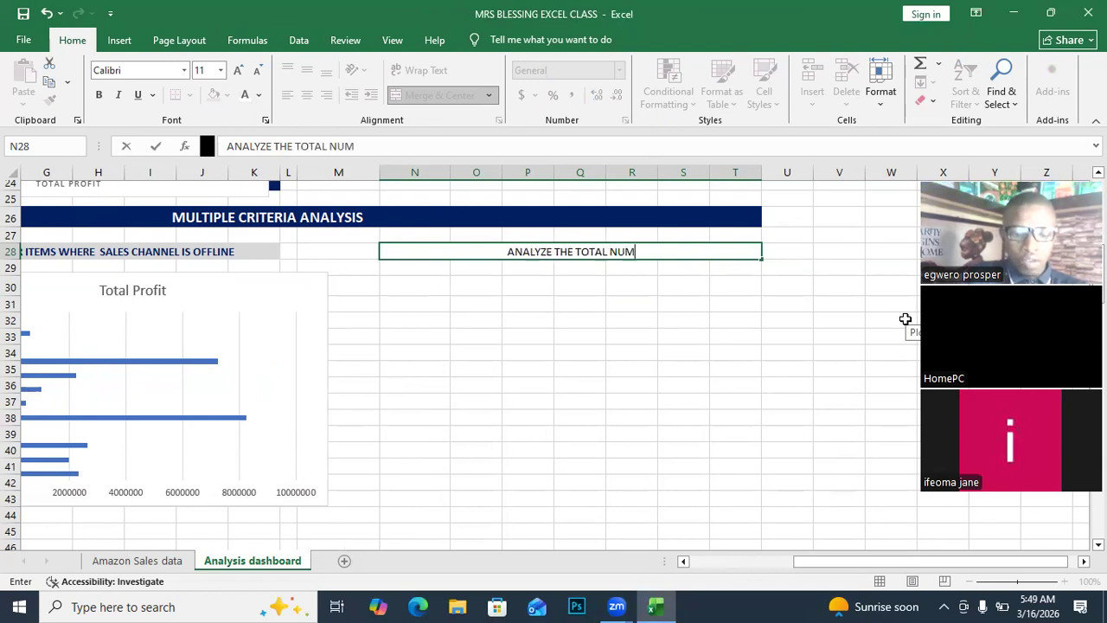
pyautogui.write('BER')
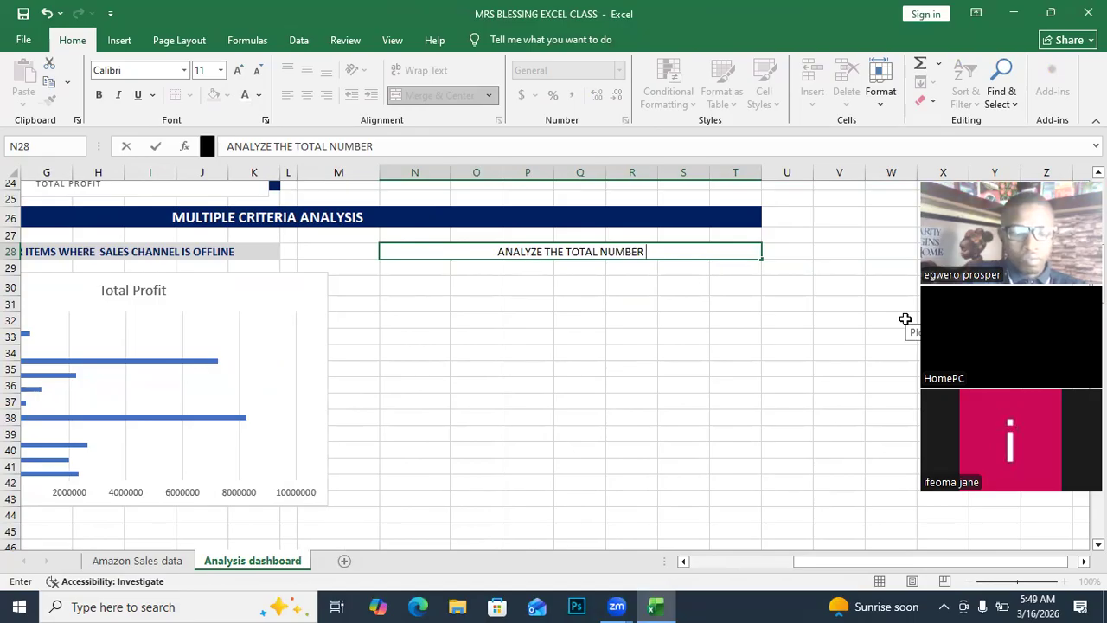
pyautogui.write(' OF TR')
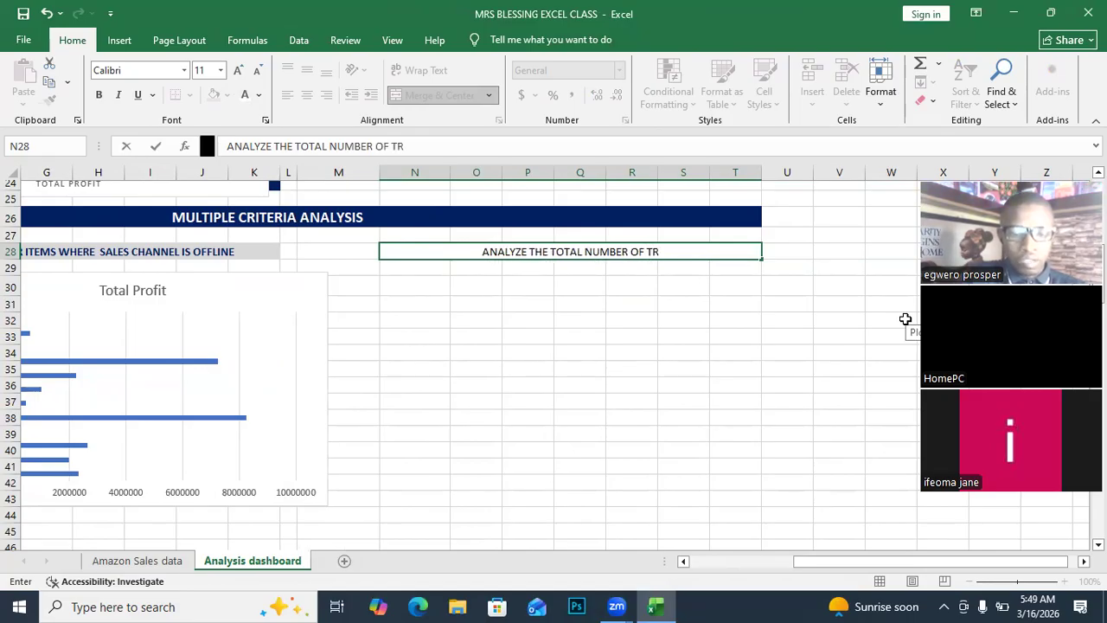
pyautogui.write('A')
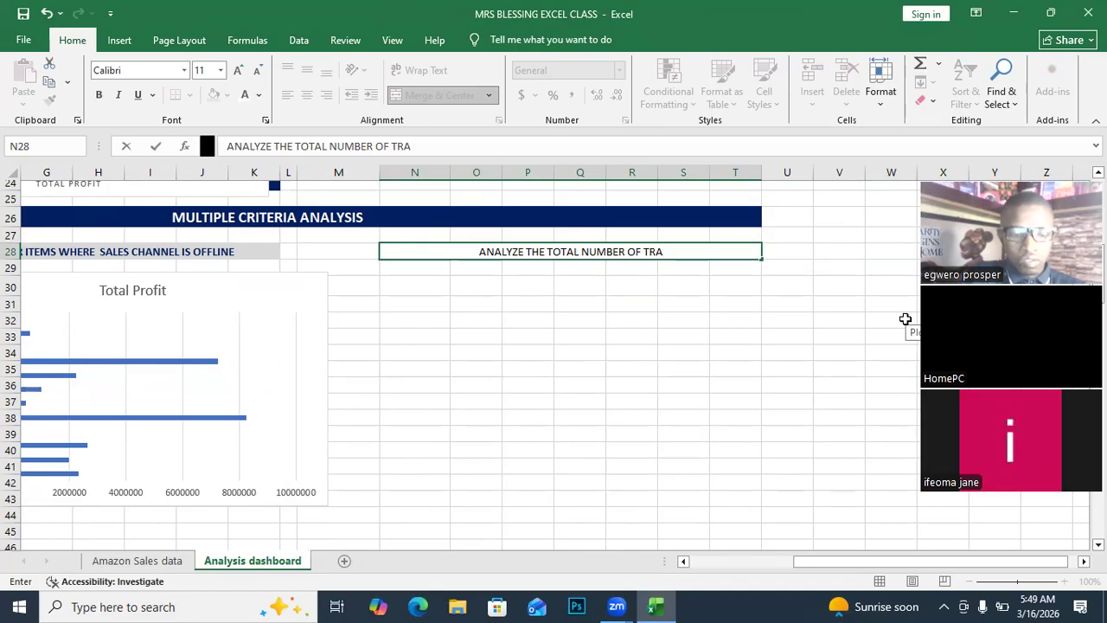
pyautogui.write('NSACTION')
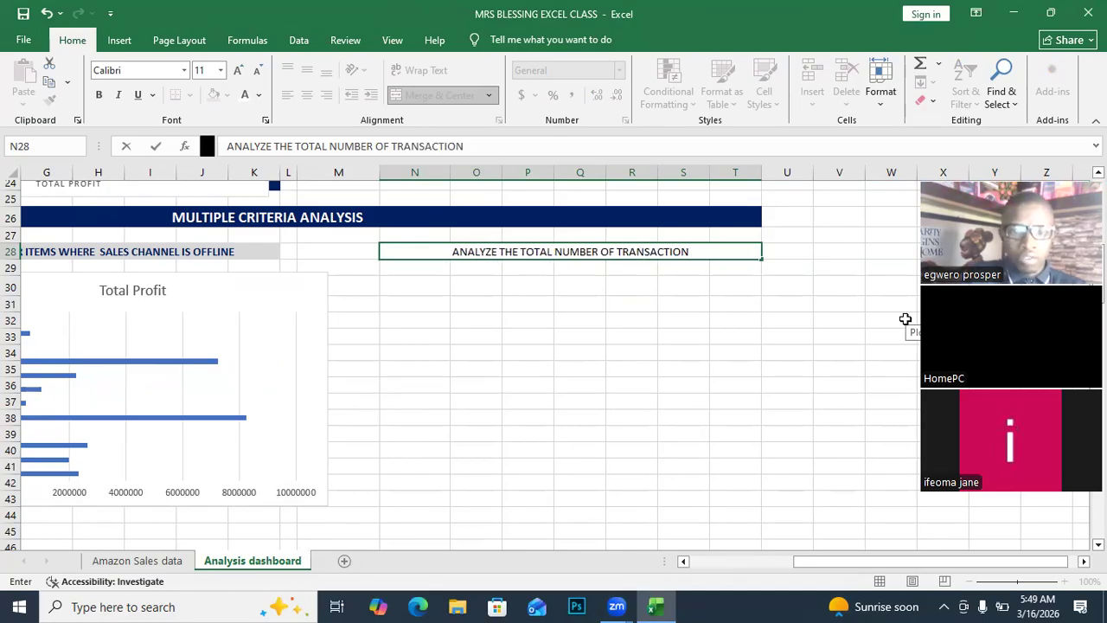
pyautogui.write(' PER I')
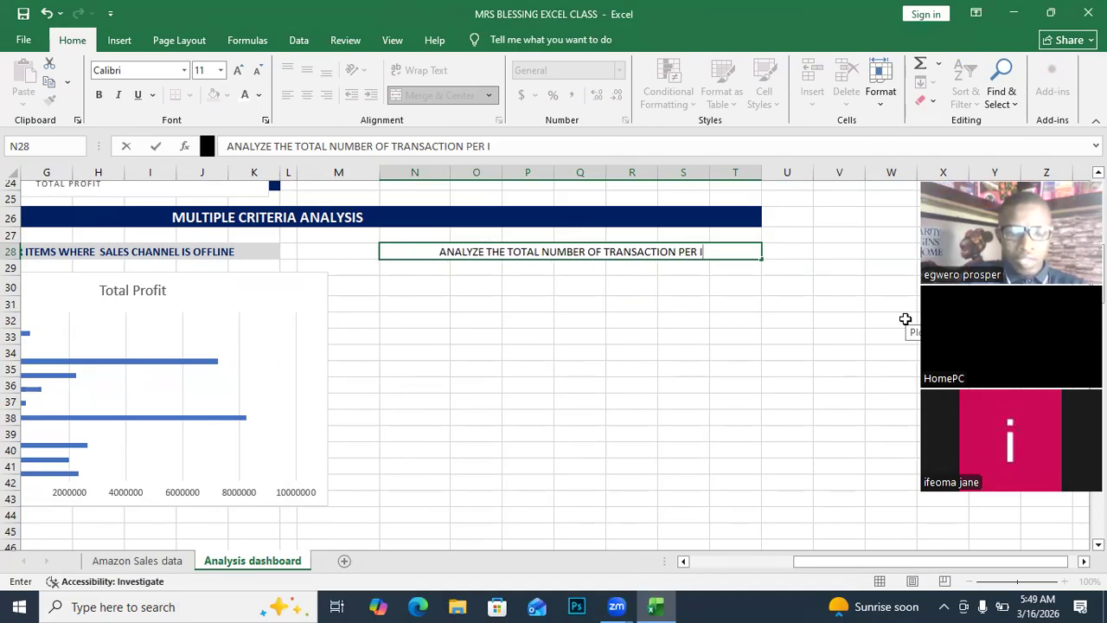
pyautogui.write('TEM ')
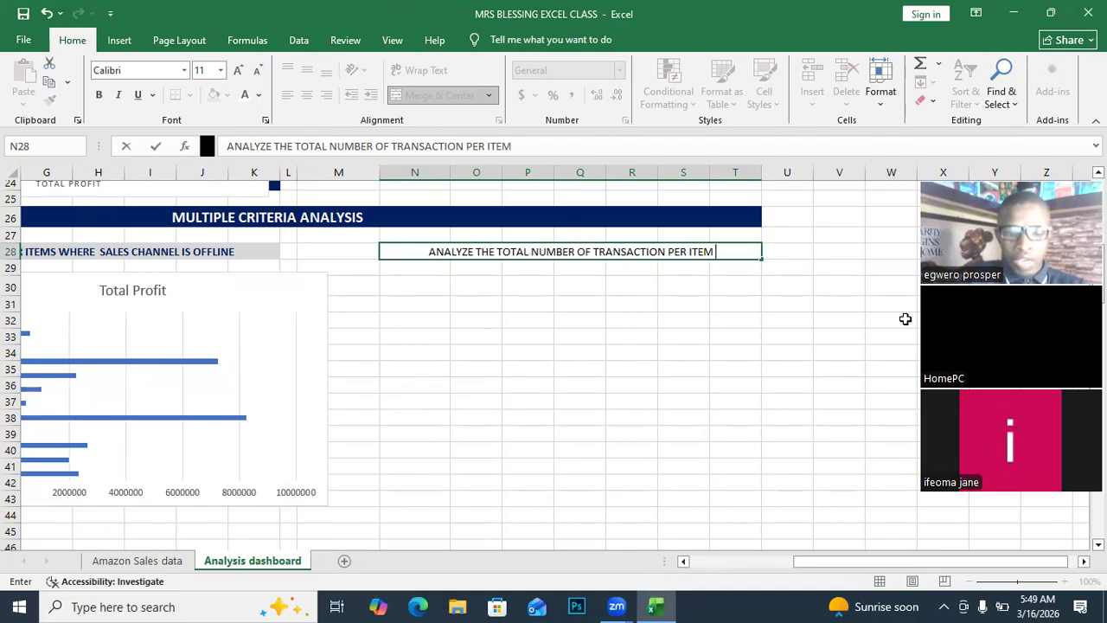
pyautogui.write('TYPE')
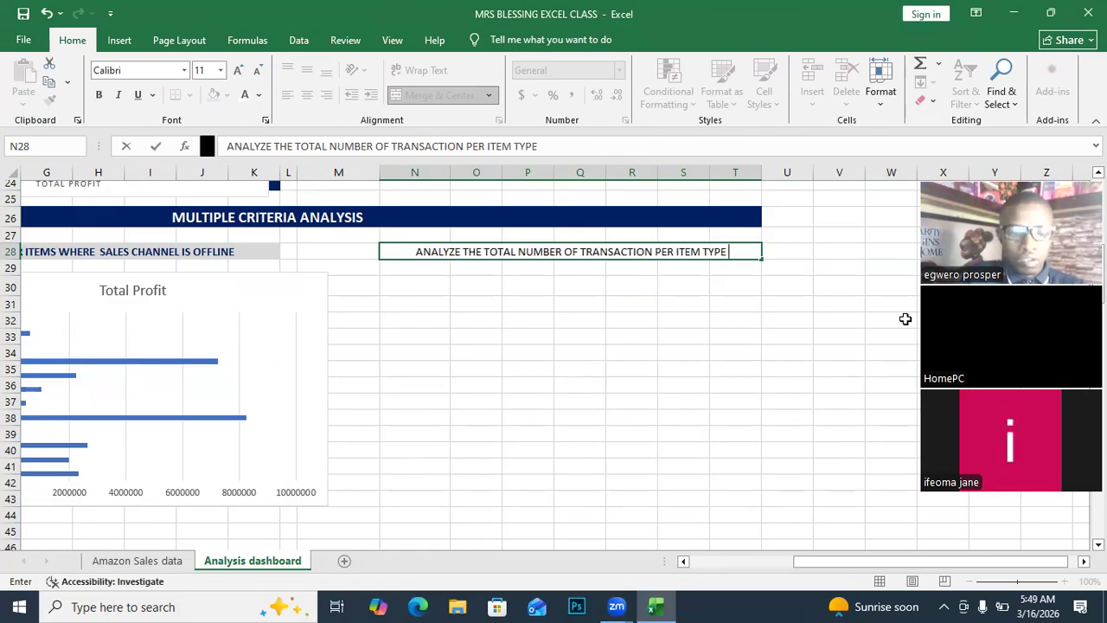
pyautogui.write(' WHERE')
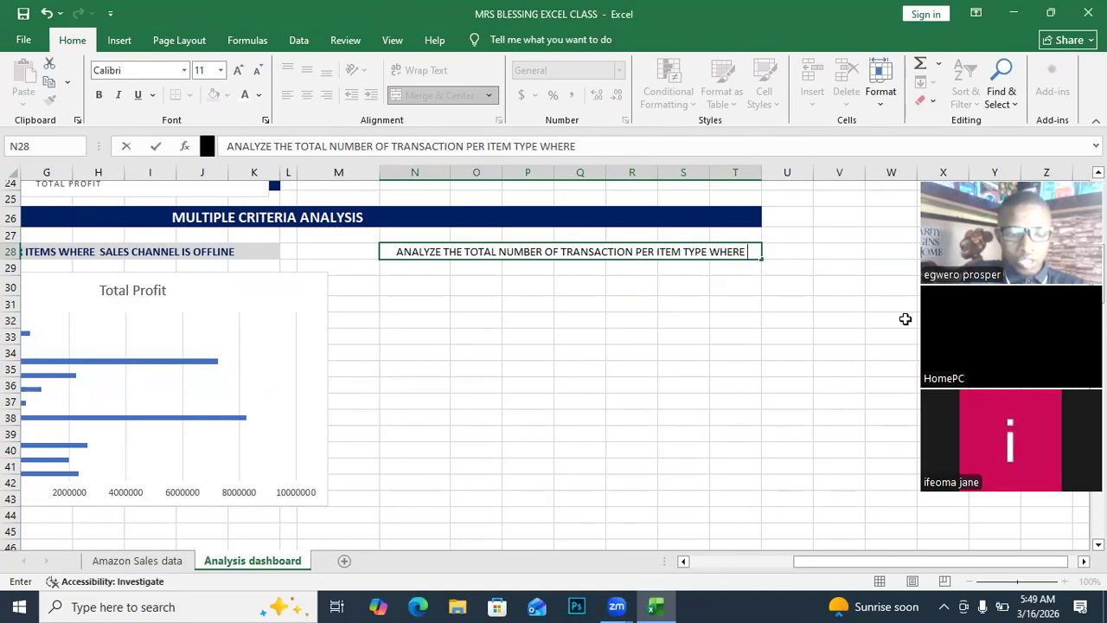
pyautogui.write(' SC')
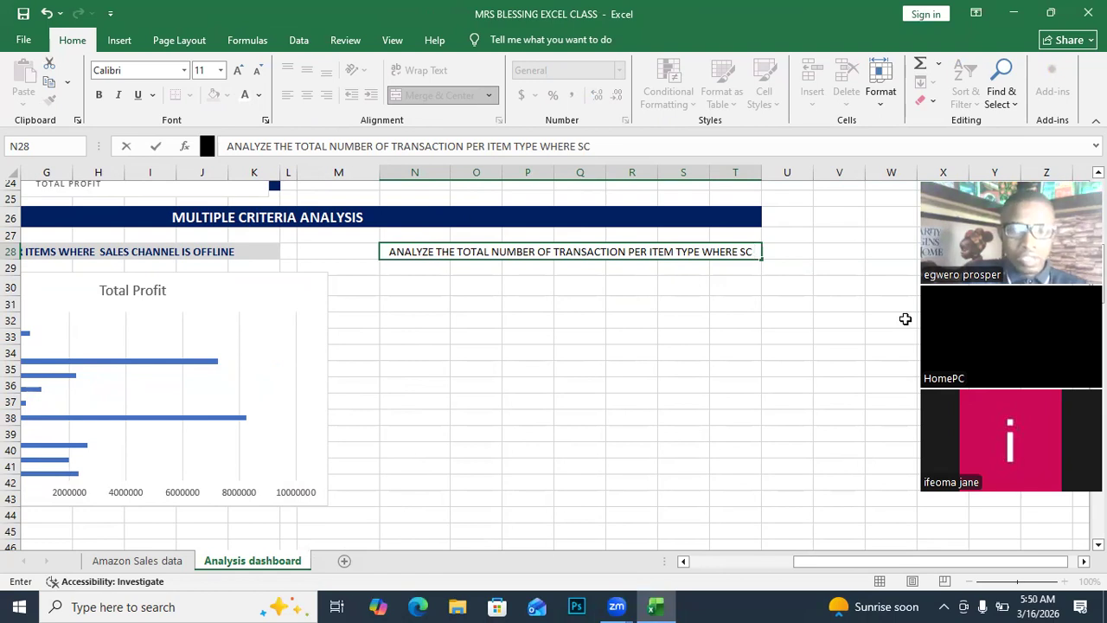
pyautogui.write('IS')
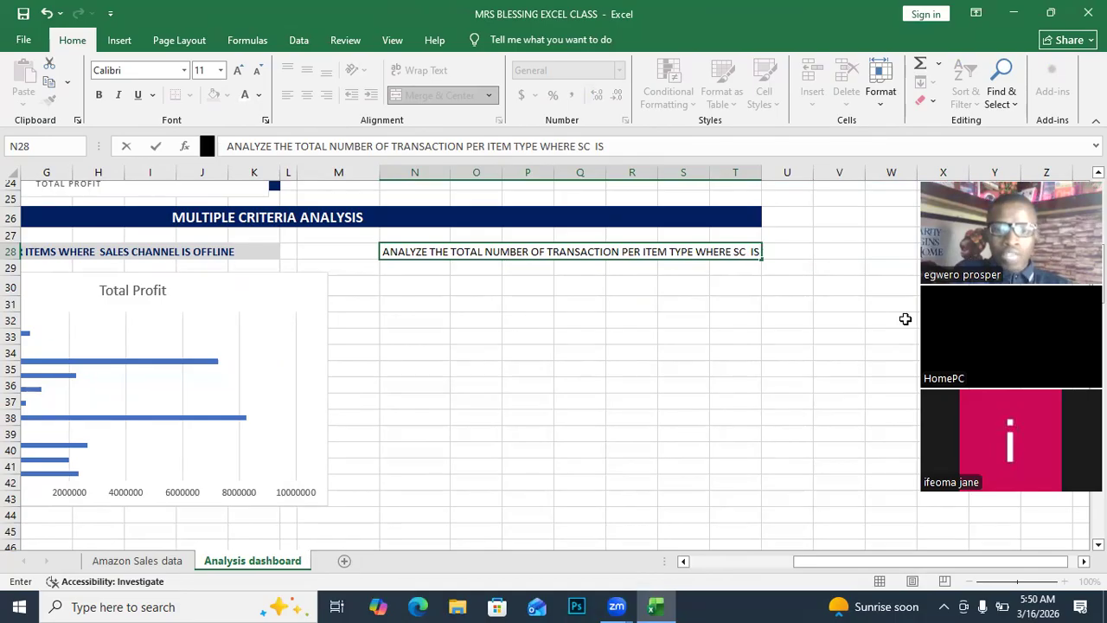
pyautogui.write(' O')
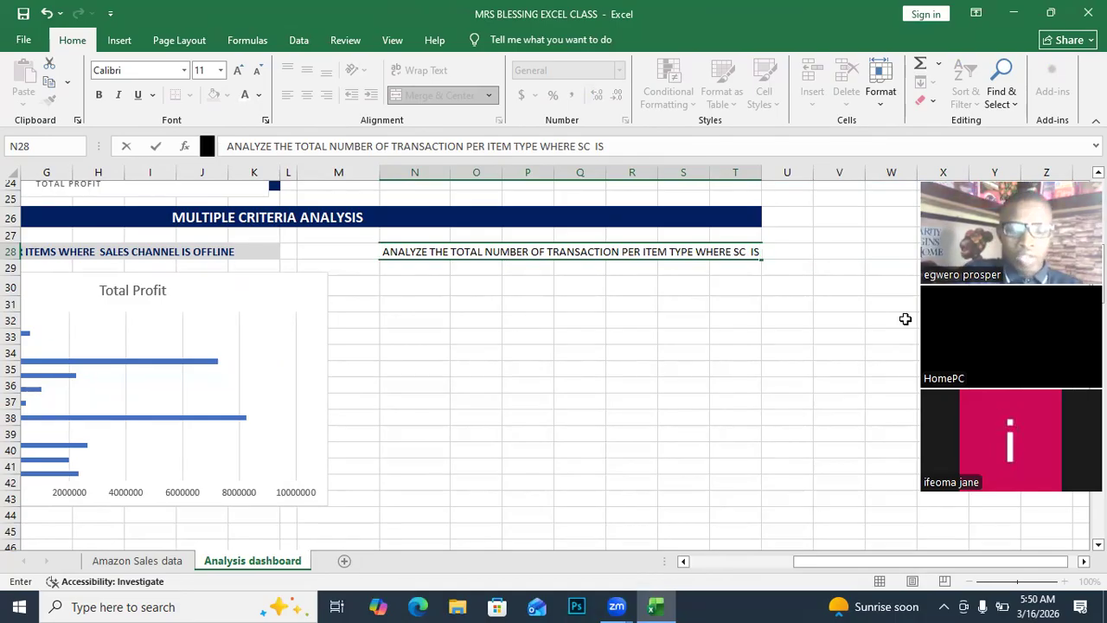
pyautogui.write('NLINE')
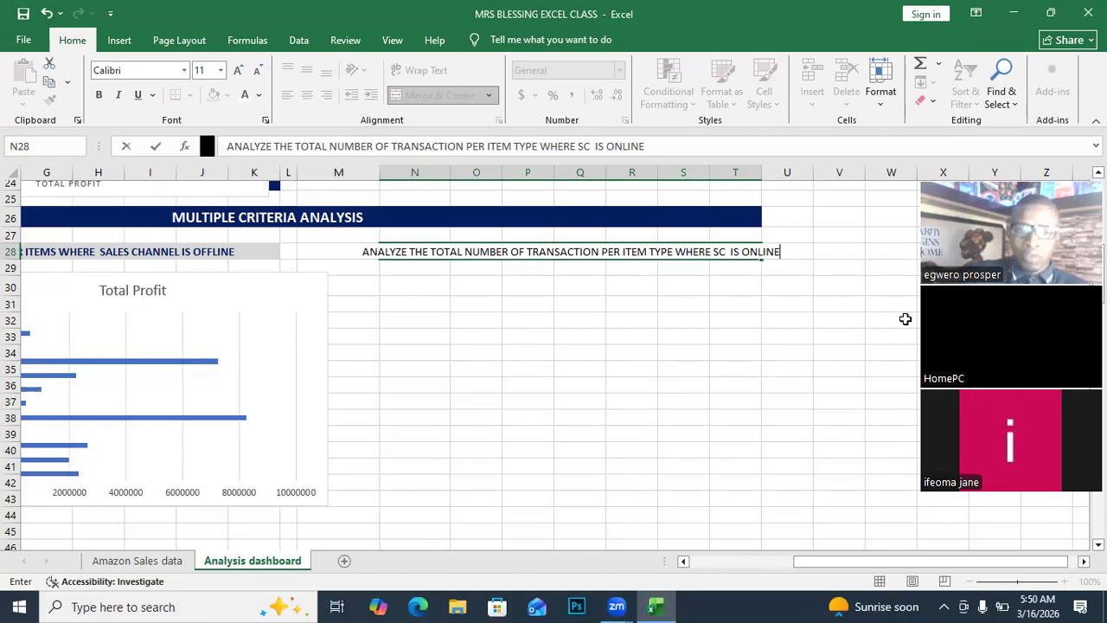
pyautogui.click(504, 316)
pyautogui.click(502, 265)
pyautogui.click(499, 253)
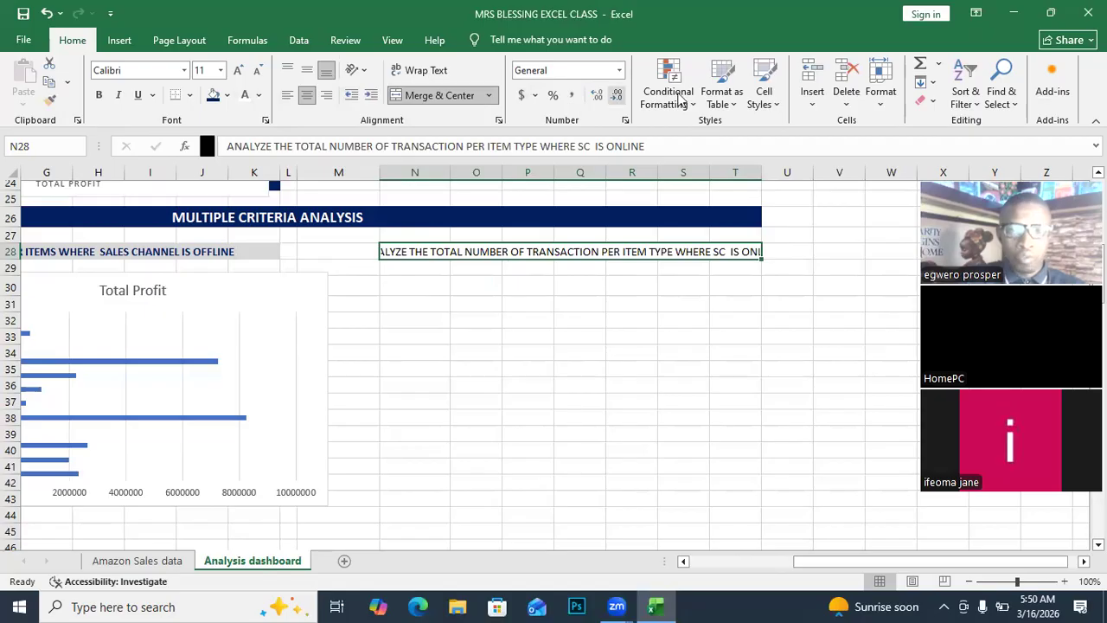
# Format the N28 online heading as bold, 9-point text with a light grey fill.
pyautogui.click(100, 95)
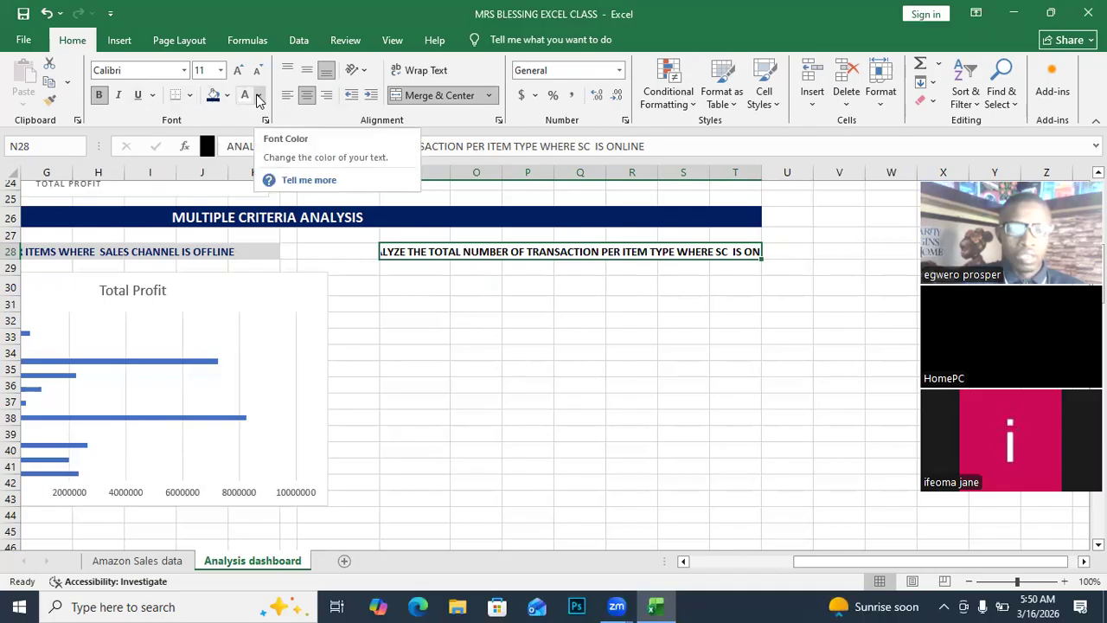
pyautogui.click(226, 96)
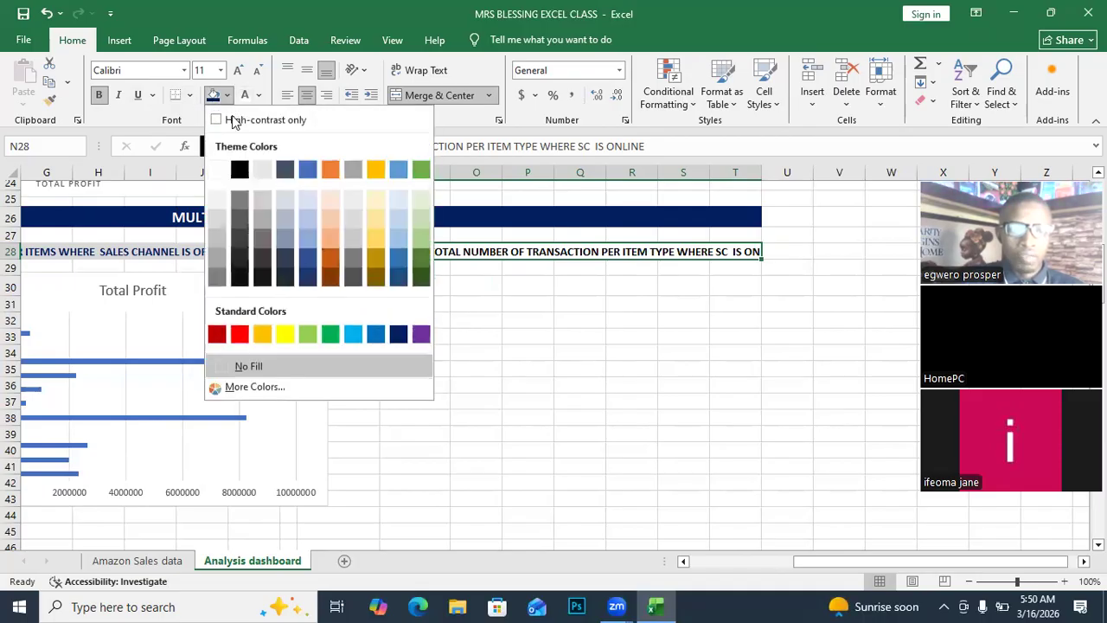
pyautogui.click(264, 171)
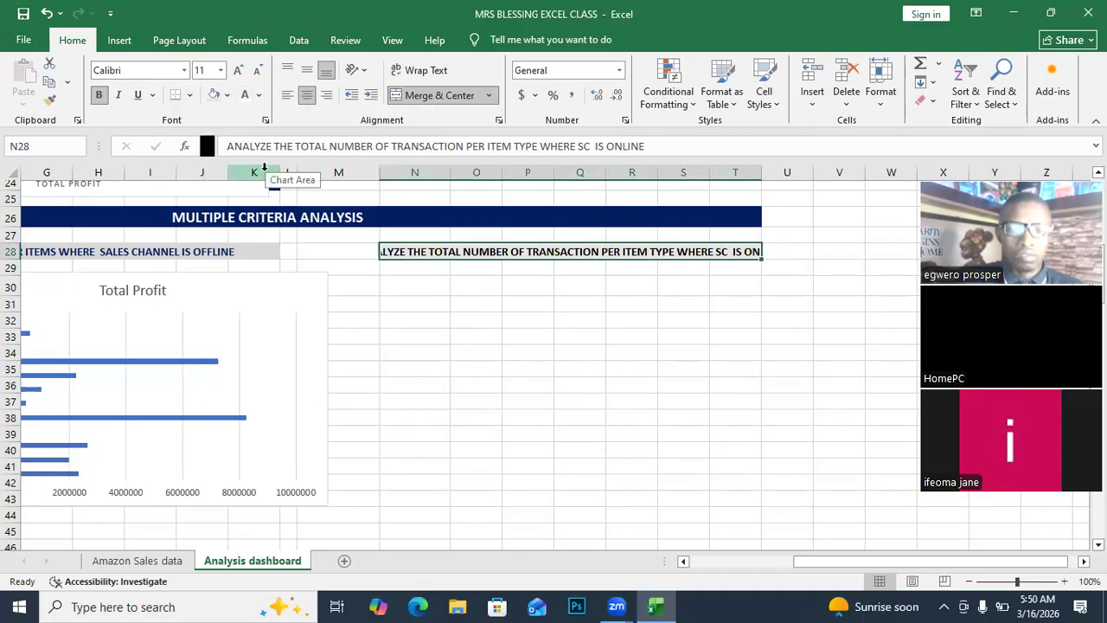
pyautogui.click(238, 72)
pyautogui.click(238, 72)
pyautogui.click(256, 72)
pyautogui.click(256, 73)
pyautogui.click(256, 73)
pyautogui.click(256, 73)
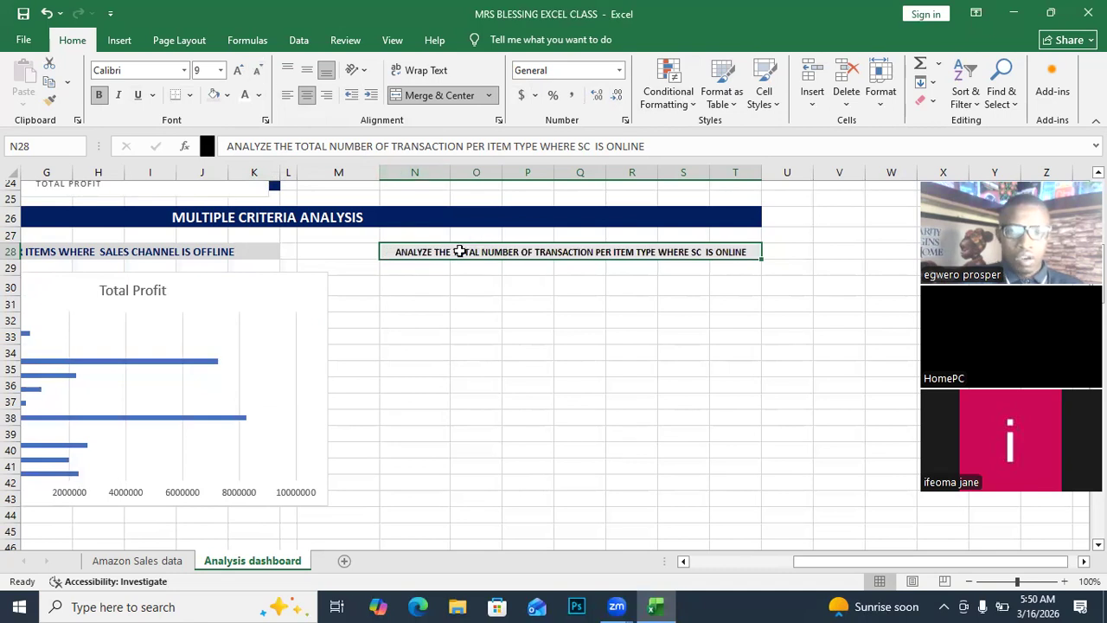
pyautogui.click(402, 317)
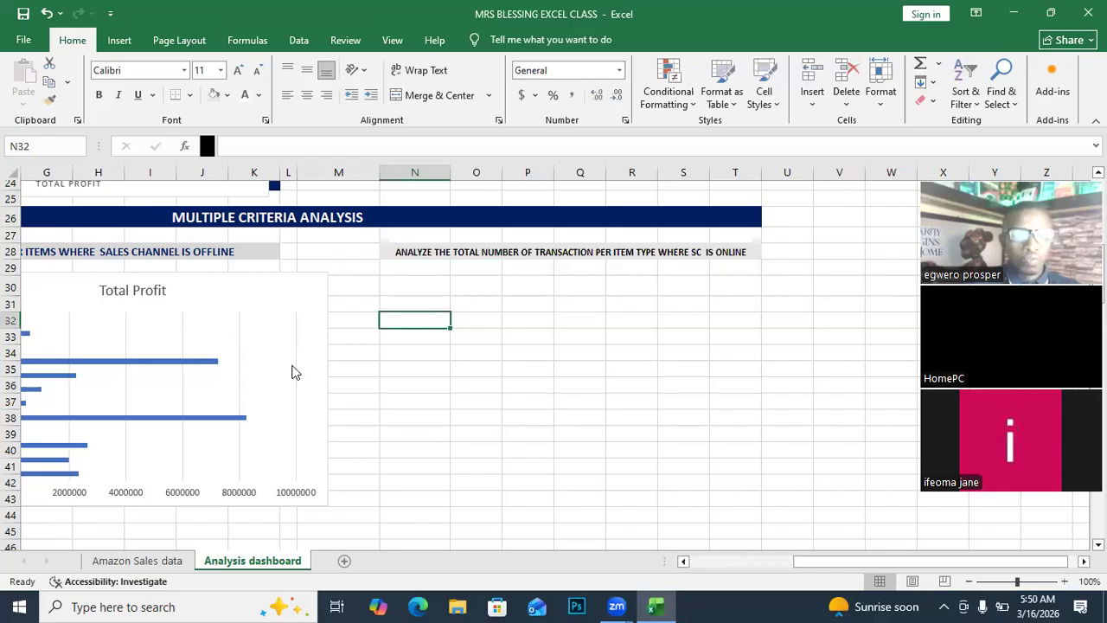
# Scroll back left to show the offline Item_Type profit table and its bar chart.
pyautogui.click(616, 606)
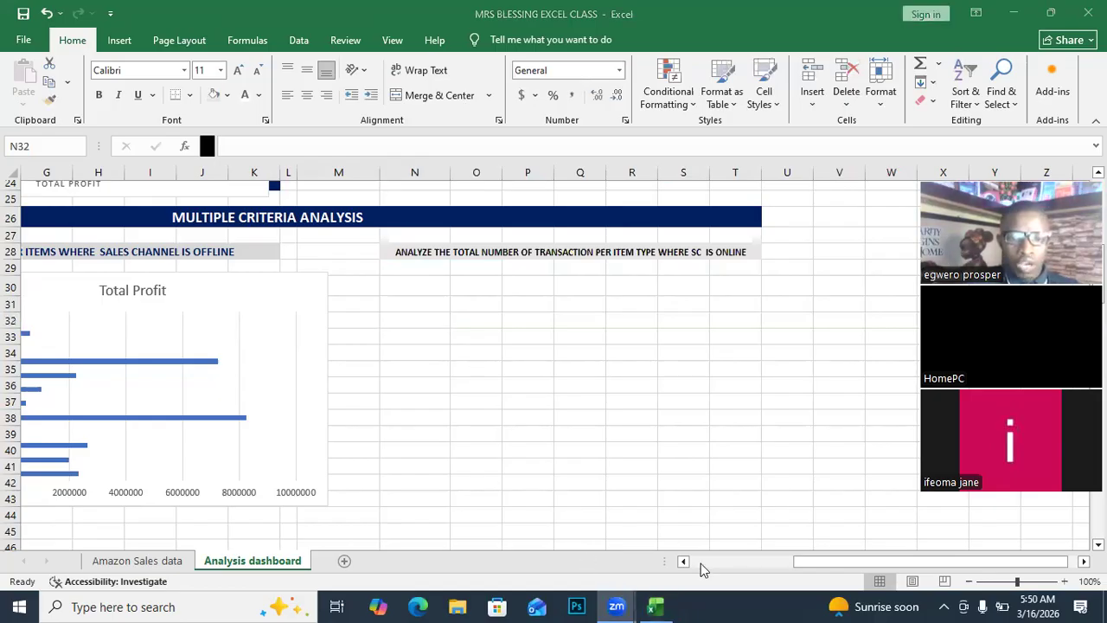
pyautogui.click(1056, 567)
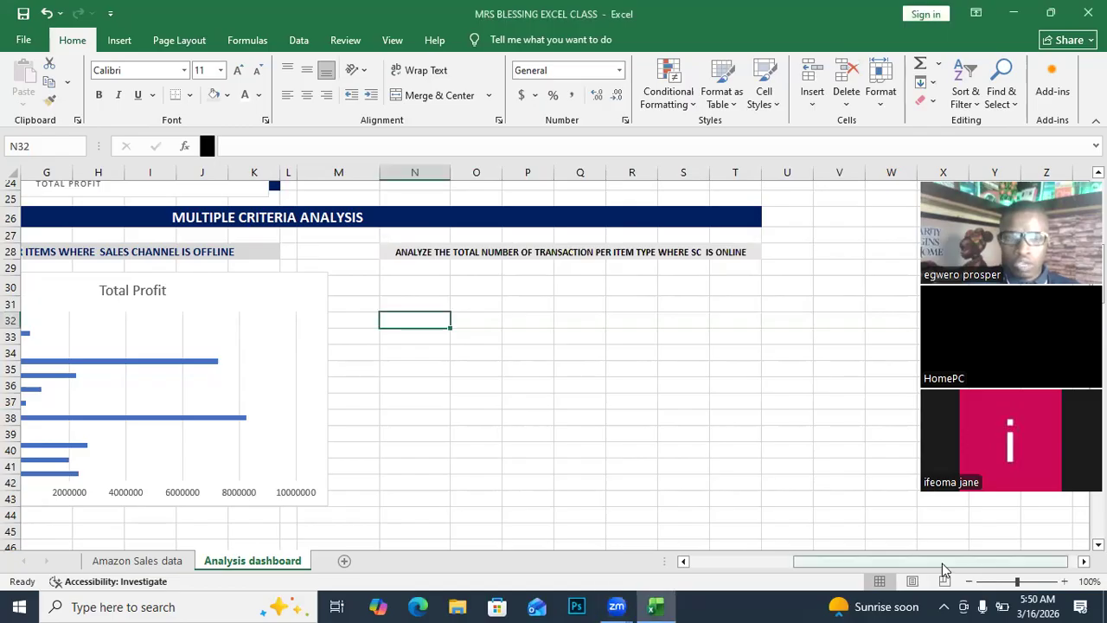
pyautogui.moveTo(1059, 561); pyautogui.dragTo(941, 569)
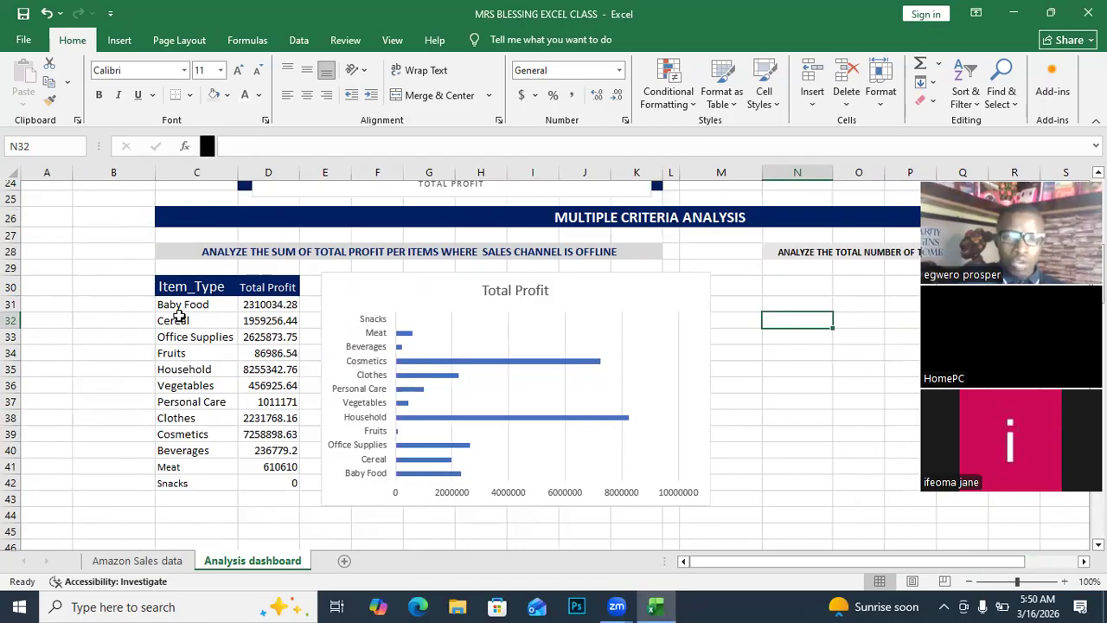
# Copy the C30:D42 Item_Type and Total Profit table into N30:O42.
pyautogui.moveTo(164, 290); pyautogui.dragTo(283, 483)
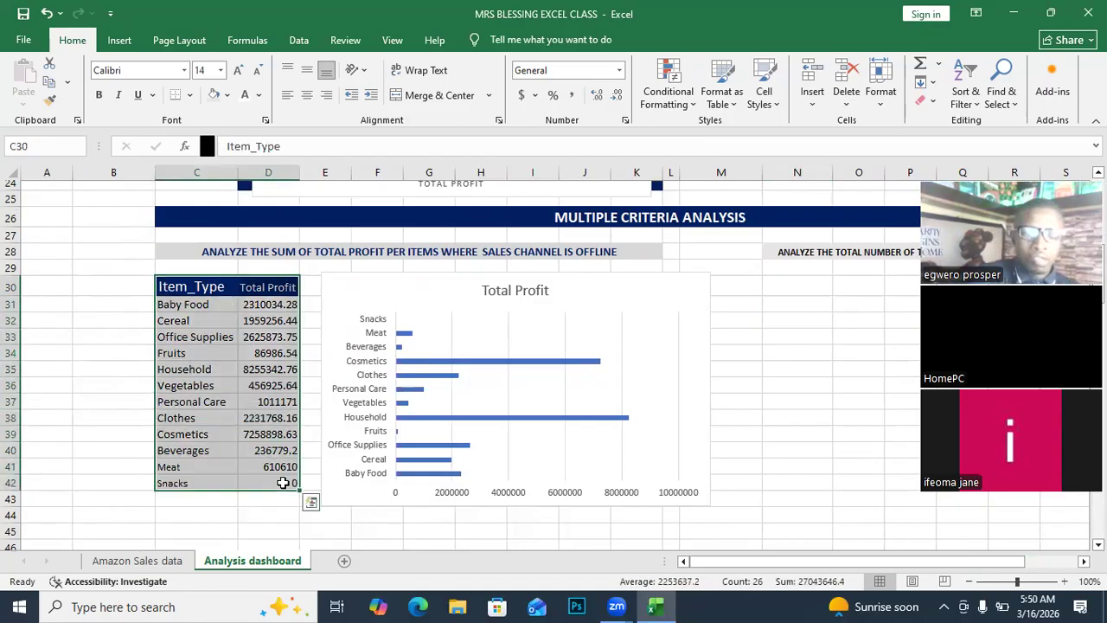
pyautogui.hotkey('ctrl', 'c')
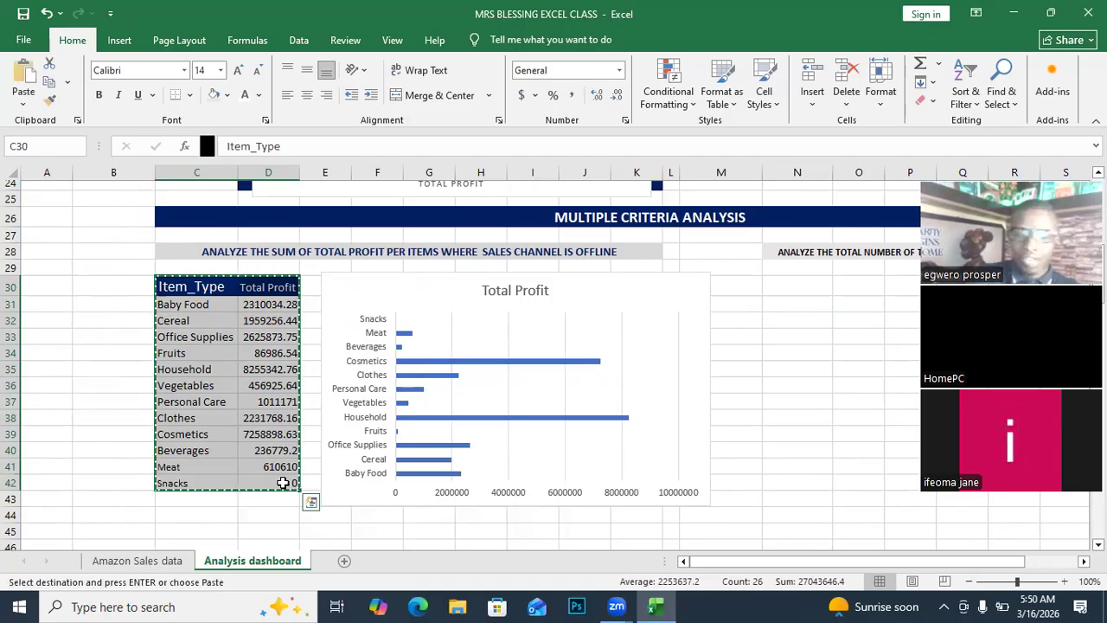
pyautogui.moveTo(726, 561); pyautogui.dragTo(853, 559)
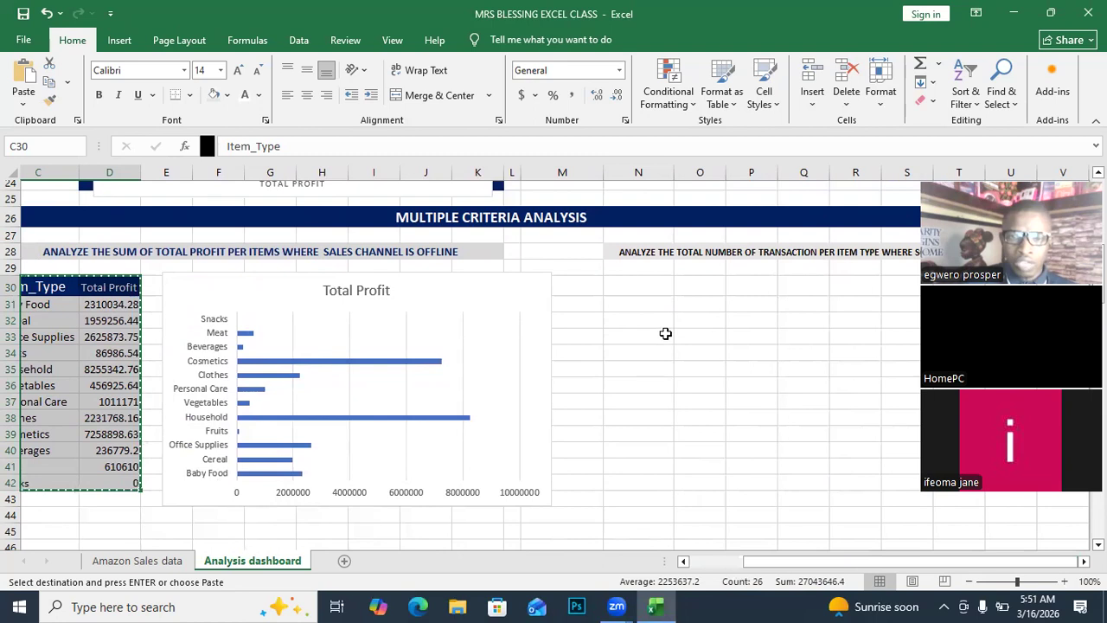
pyautogui.click(635, 289)
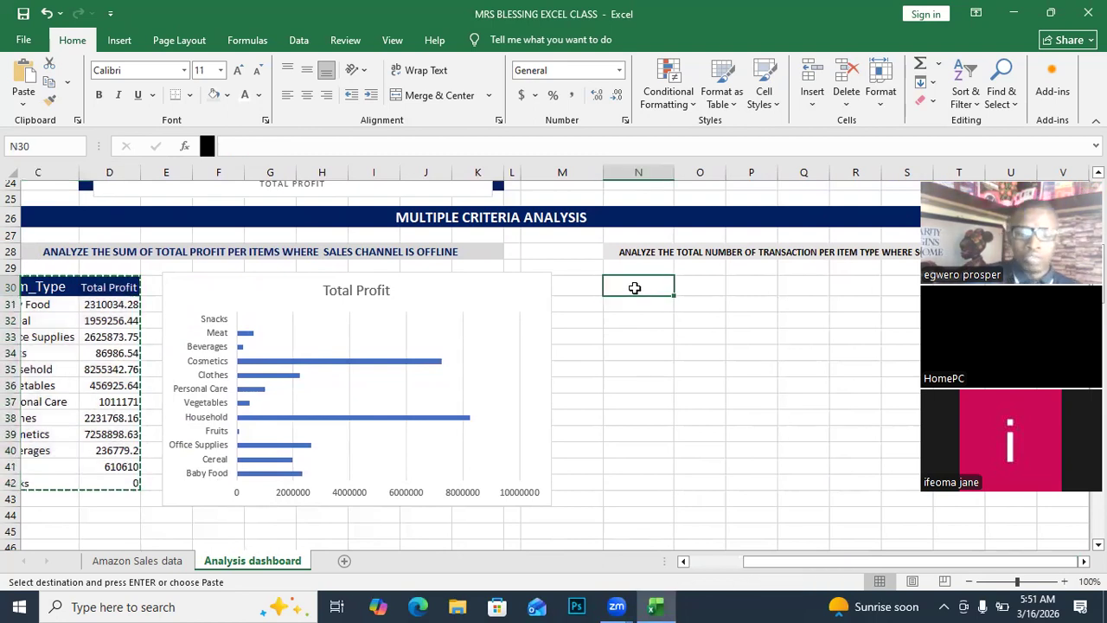
pyautogui.moveTo(635, 288); pyautogui.dragTo(691, 487)
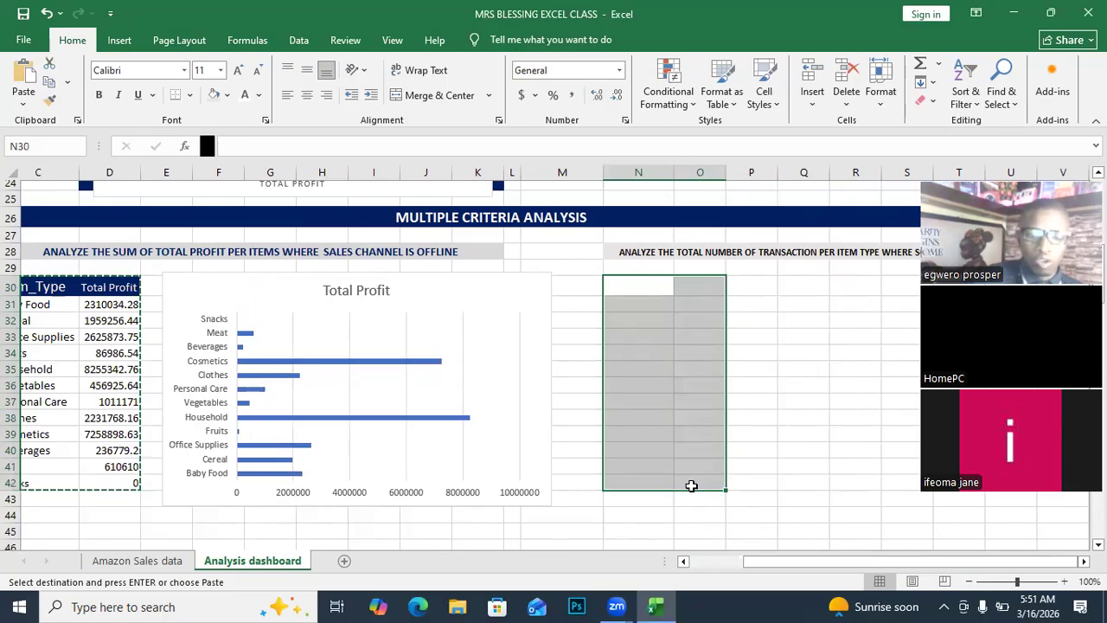
pyautogui.hotkey('ctrl', 'v')
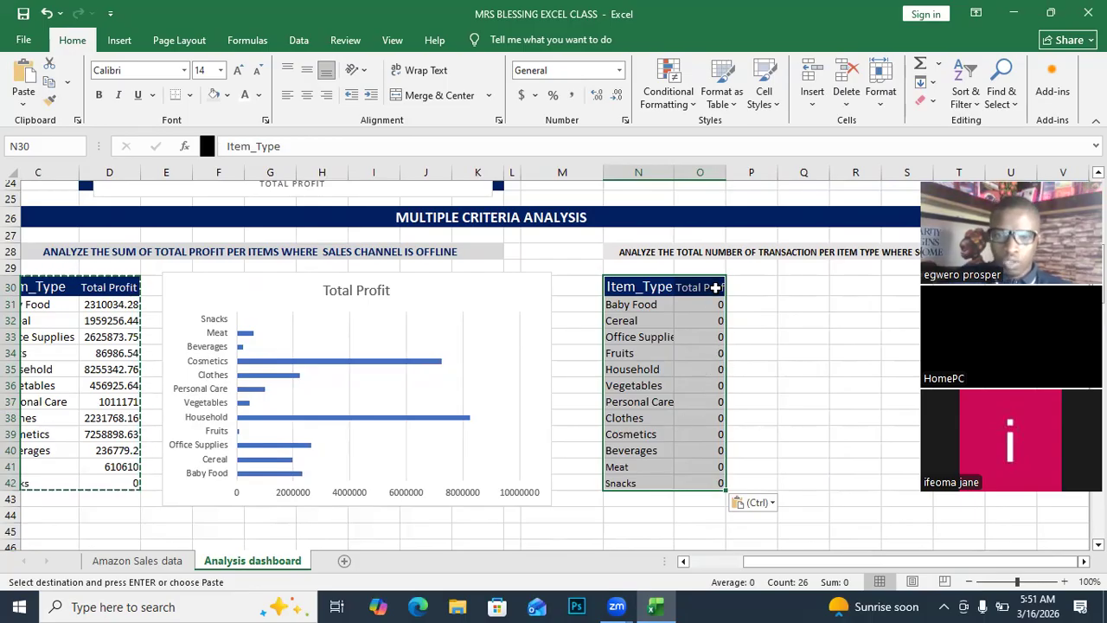
# Fill the O31 formula down to O42.
pyautogui.click(714, 308)
pyautogui.moveTo(714, 313); pyautogui.dragTo(718, 486)
pyautogui.press('Escape')
# Discard the O31 entry so that cell is left blank.
pyautogui.press('BackSpace')
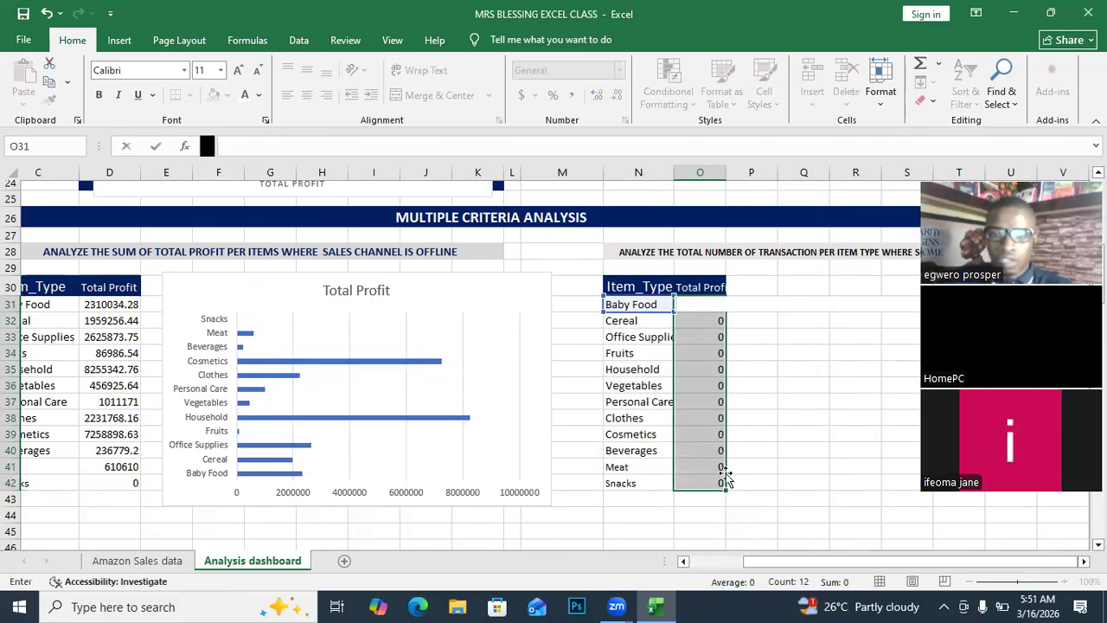
pyautogui.hotkey('ctrl', 'z')
pyautogui.click(621, 463)
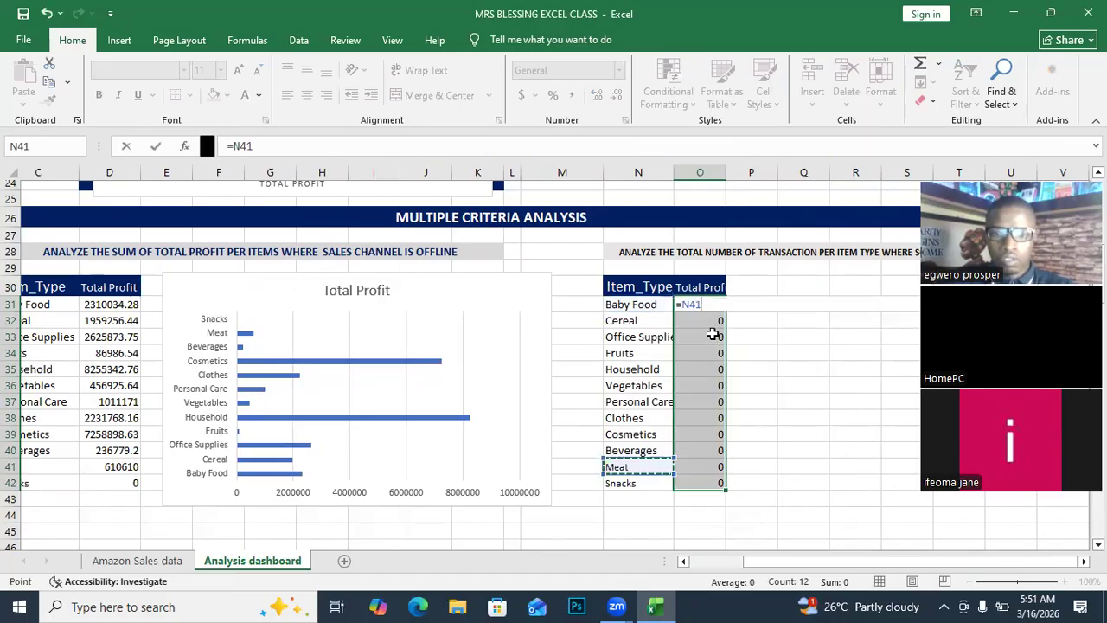
pyautogui.click(709, 310)
pyautogui.moveTo(677, 303); pyautogui.dragTo(723, 484)
pyautogui.press('Escape')
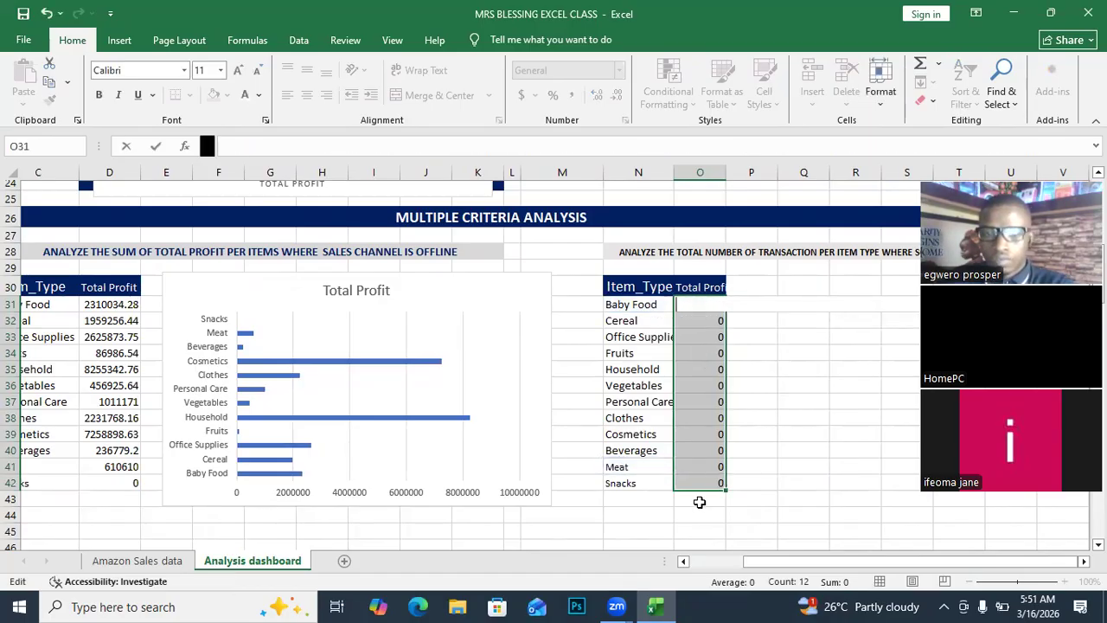
# Delete the leftover results in O32:O42 and widen column N to fit item names.
pyautogui.click(700, 500)
pyautogui.moveTo(714, 320); pyautogui.dragTo(711, 491)
pyautogui.press('Delete')
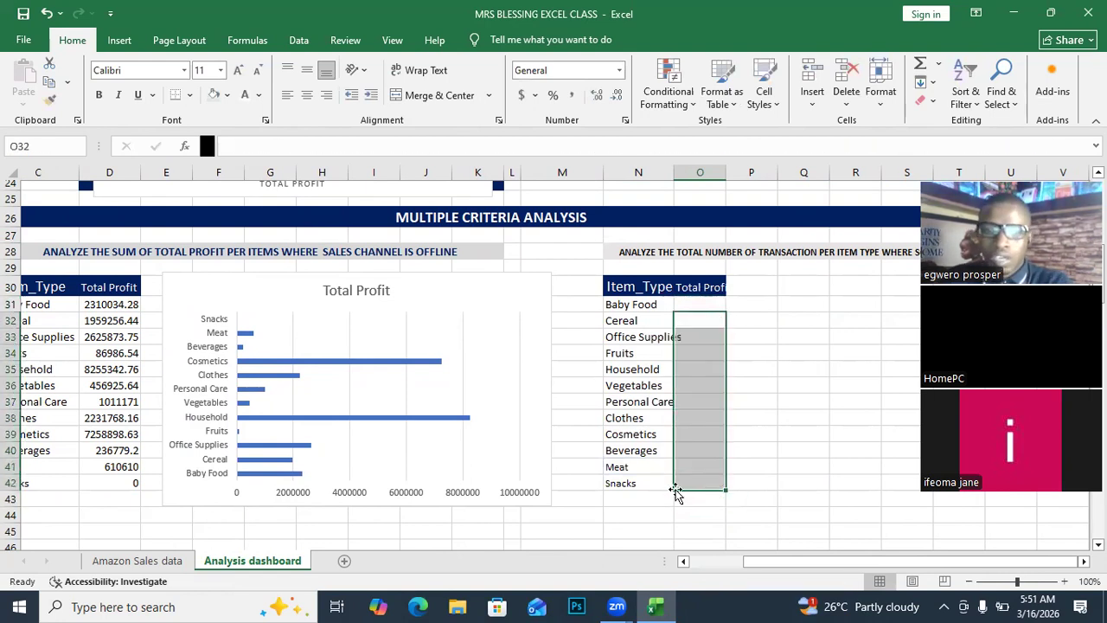
pyautogui.moveTo(673, 172); pyautogui.dragTo(686, 172)
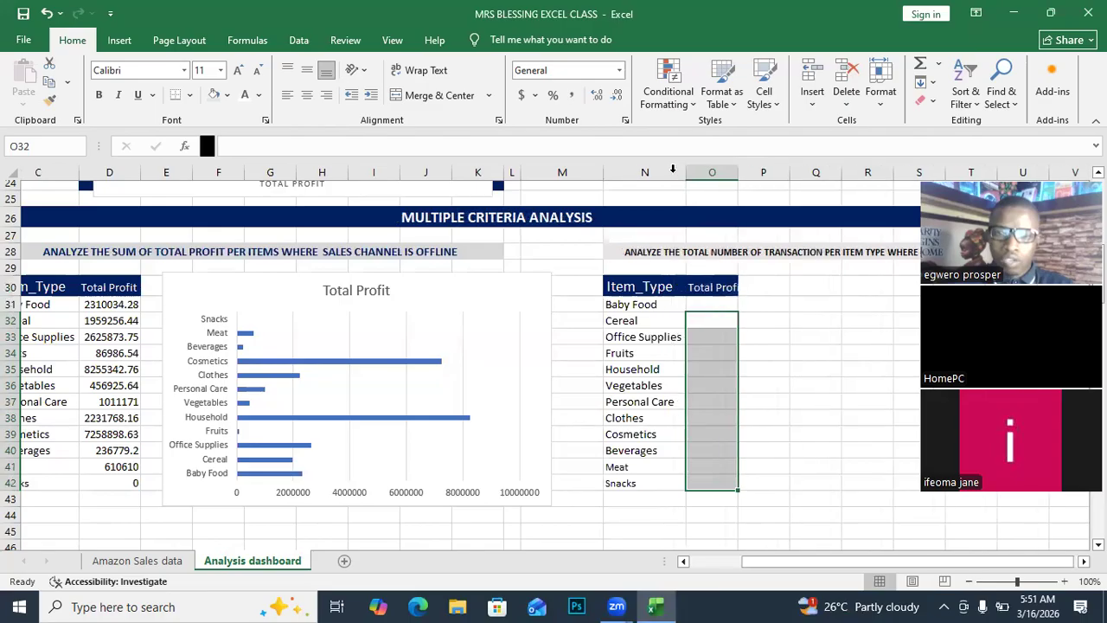
# Retitle O30 as 'Total No. Trans' and autofit column O to show it fully.
pyautogui.click(707, 288)
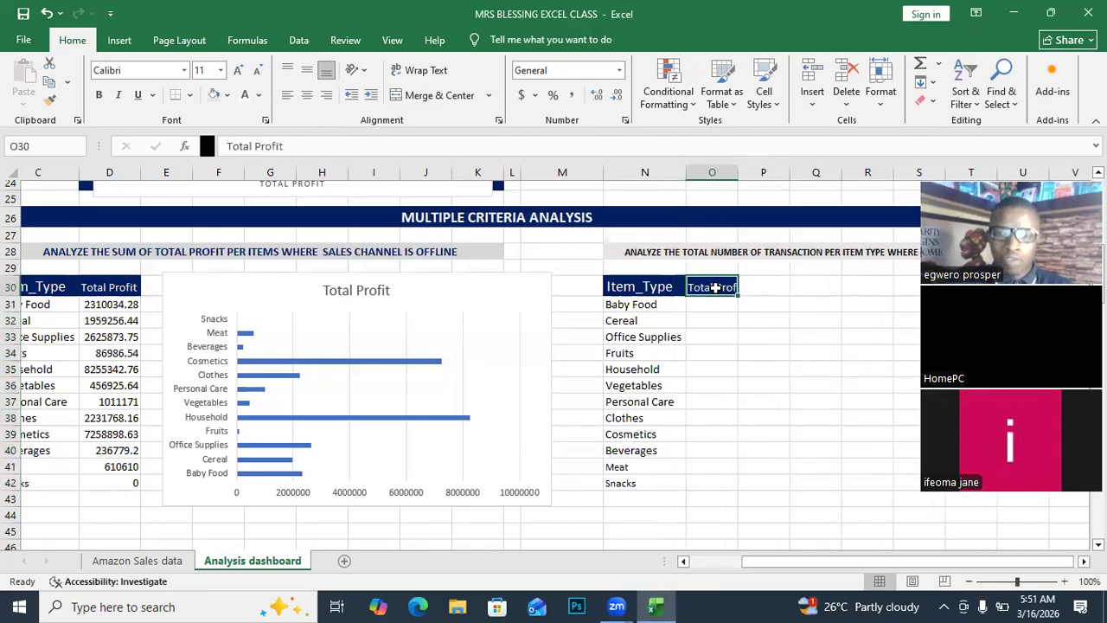
pyautogui.doubleClick(738, 172)
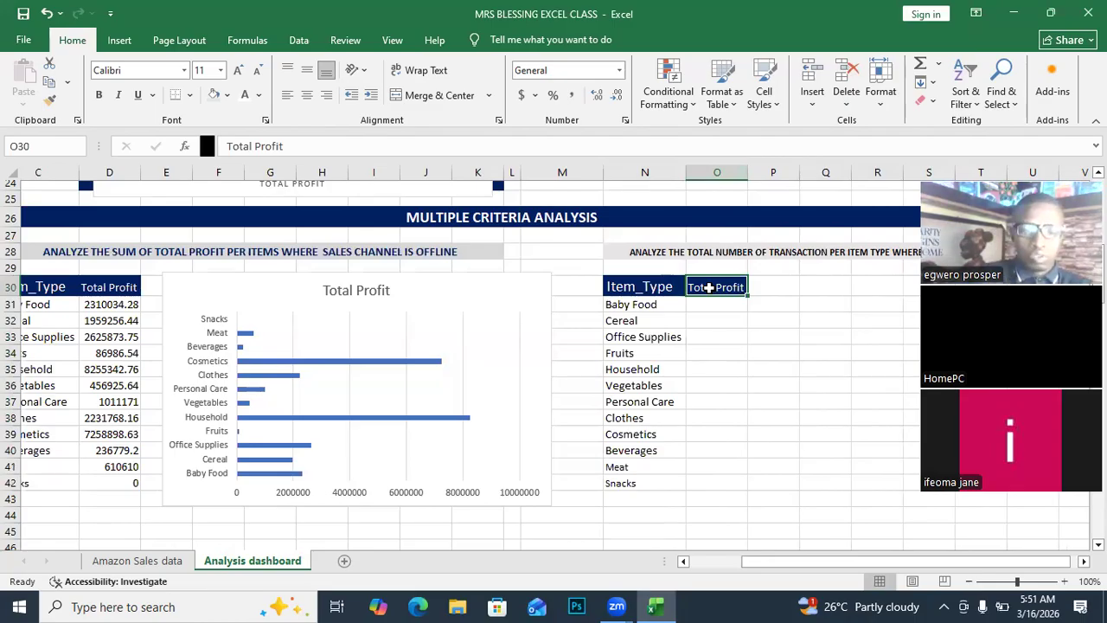
pyautogui.write('tO')
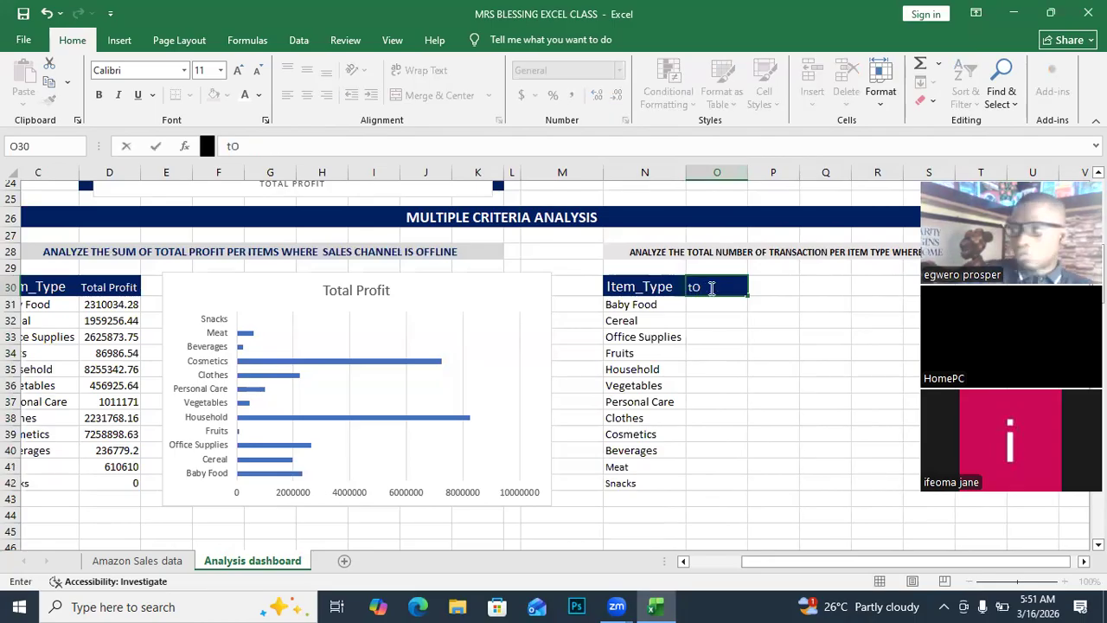
pyautogui.press('BackSpace')
pyautogui.press('BackSpace')
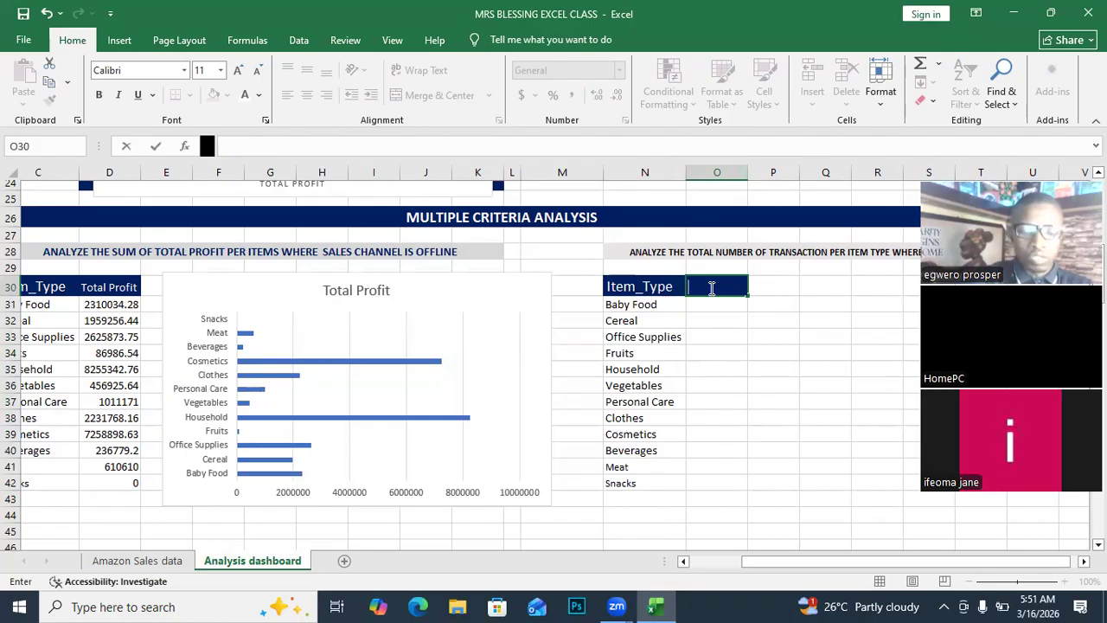
pyautogui.write('Tot')
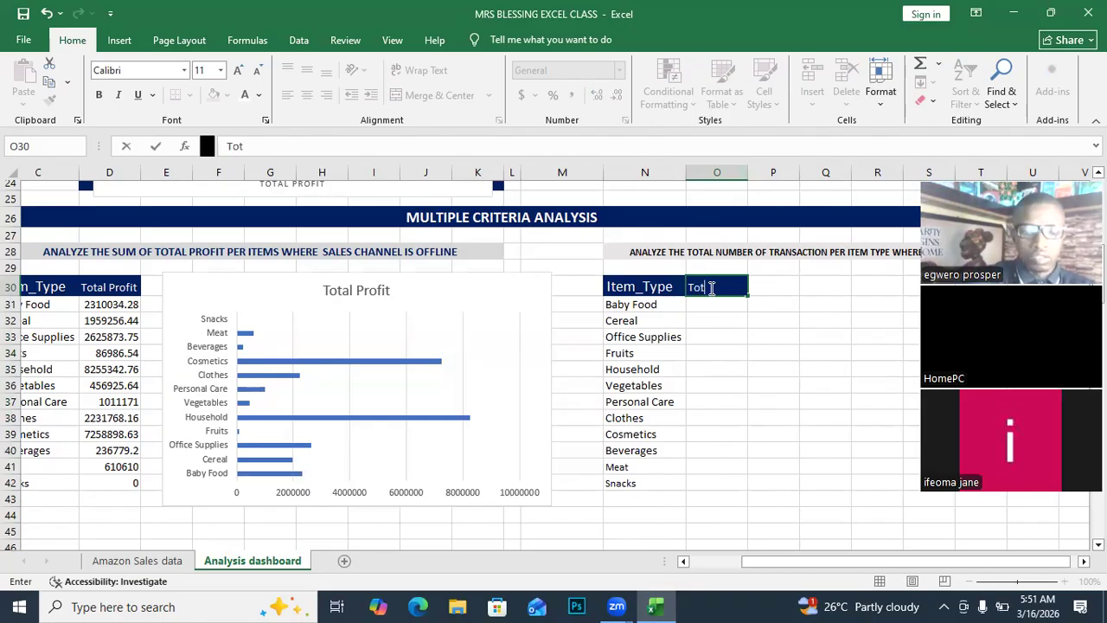
pyautogui.write('al No')
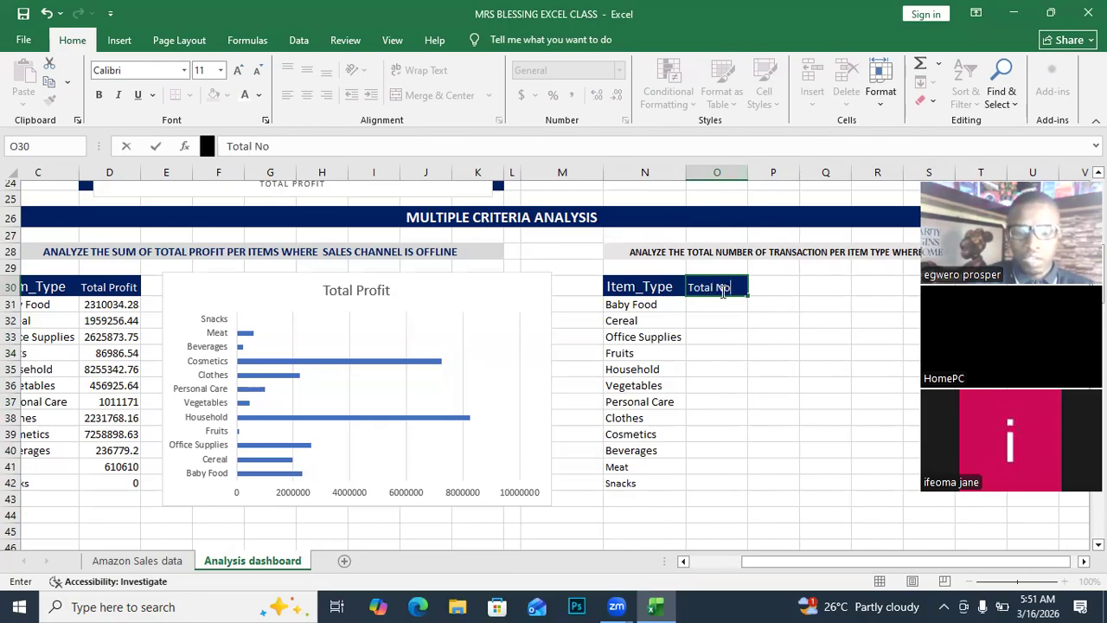
pyautogui.write('. Trans')
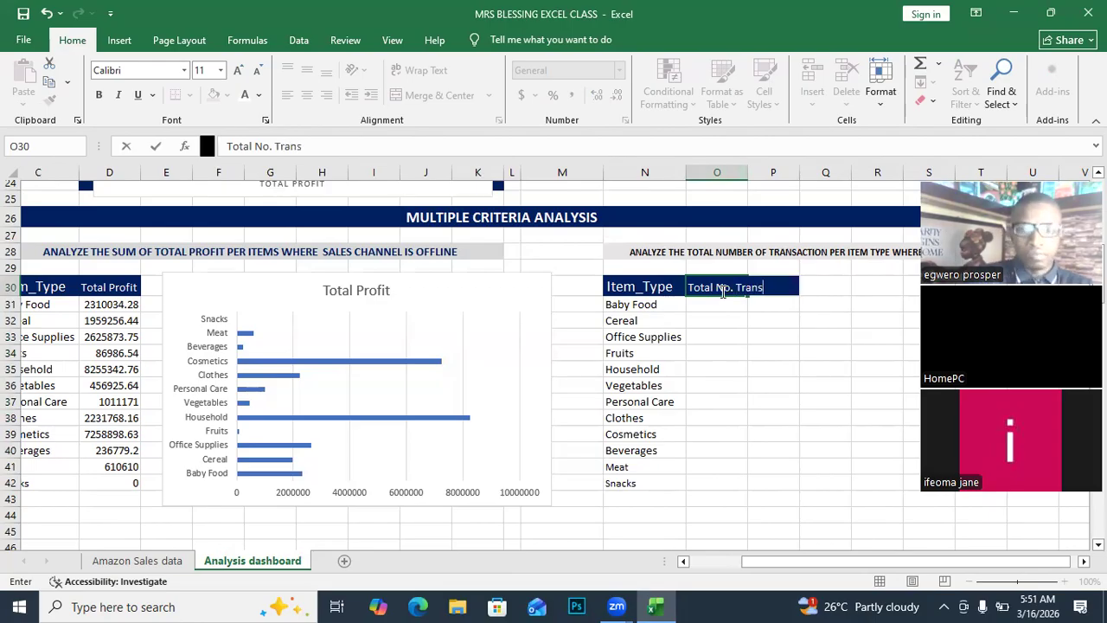
pyautogui.doubleClick(750, 165)
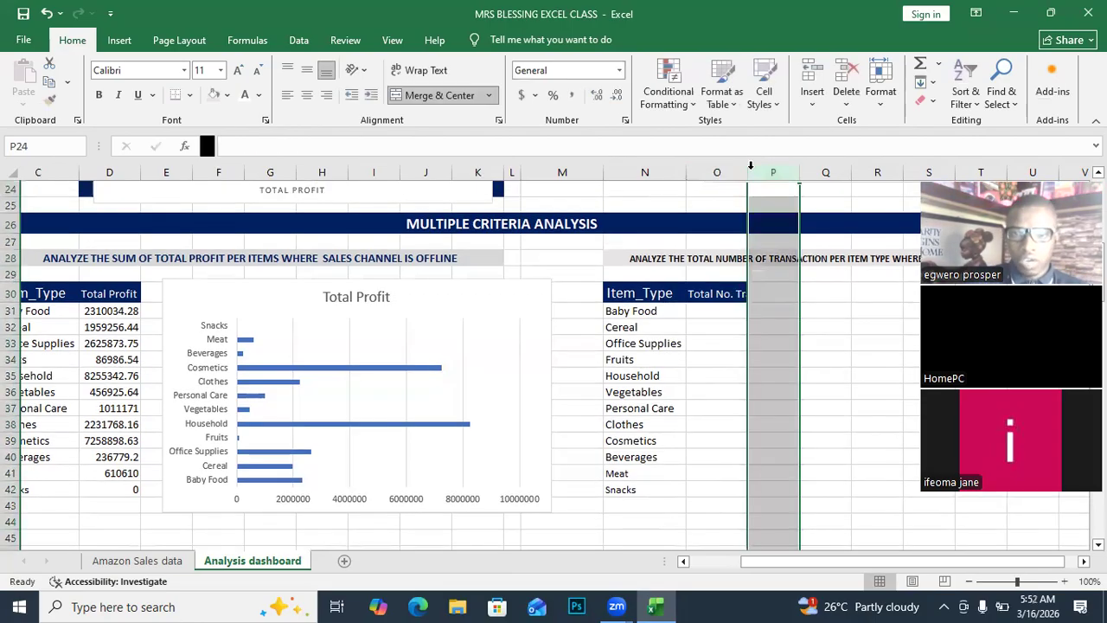
pyautogui.click(721, 313)
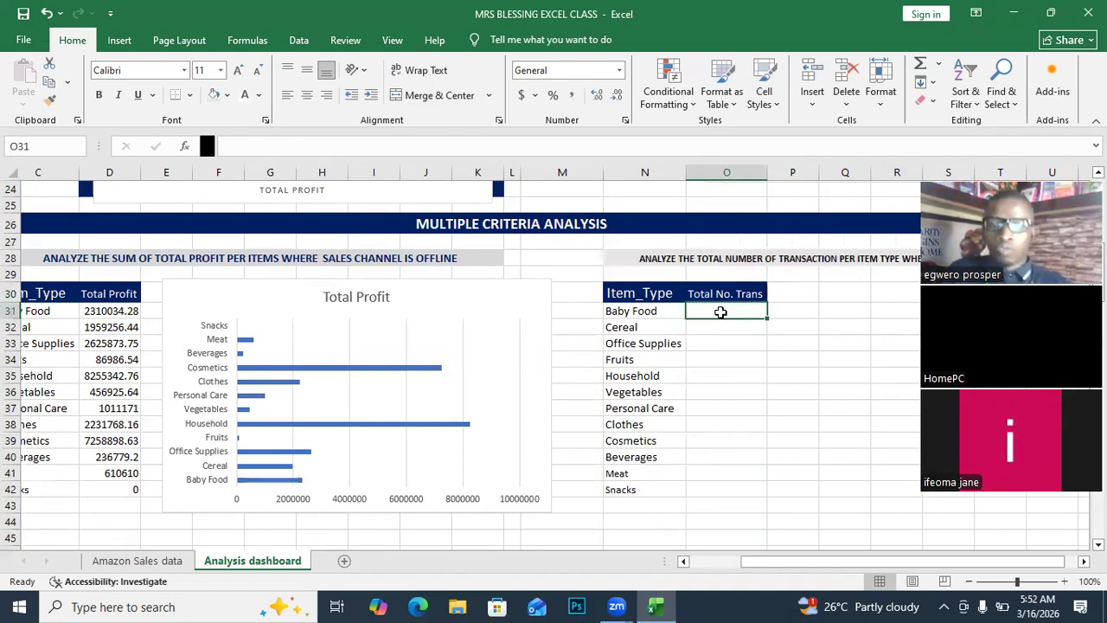
# Start a COUNTIFS formula in O31 using the =count autocomplete suggestion.
pyautogui.write('=')
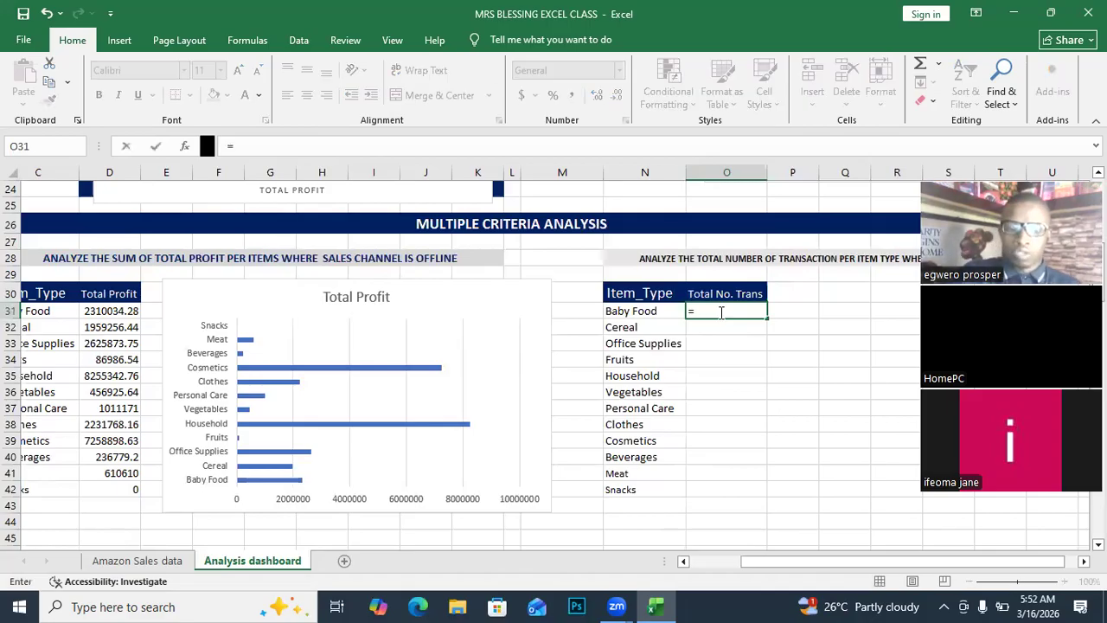
pyautogui.write('cou')
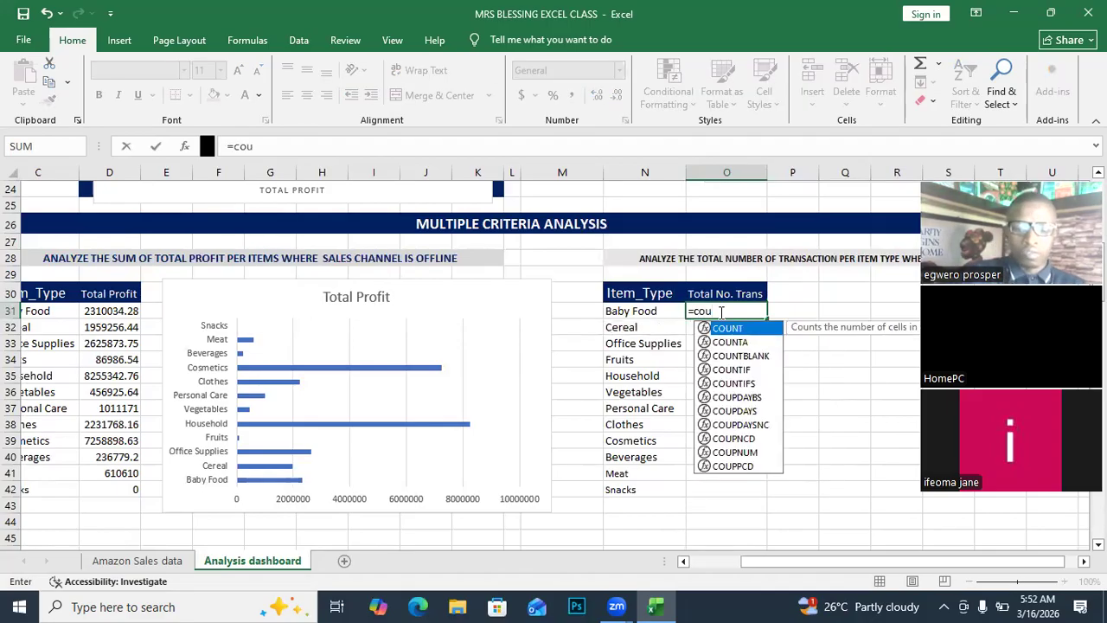
pyautogui.write('nt')
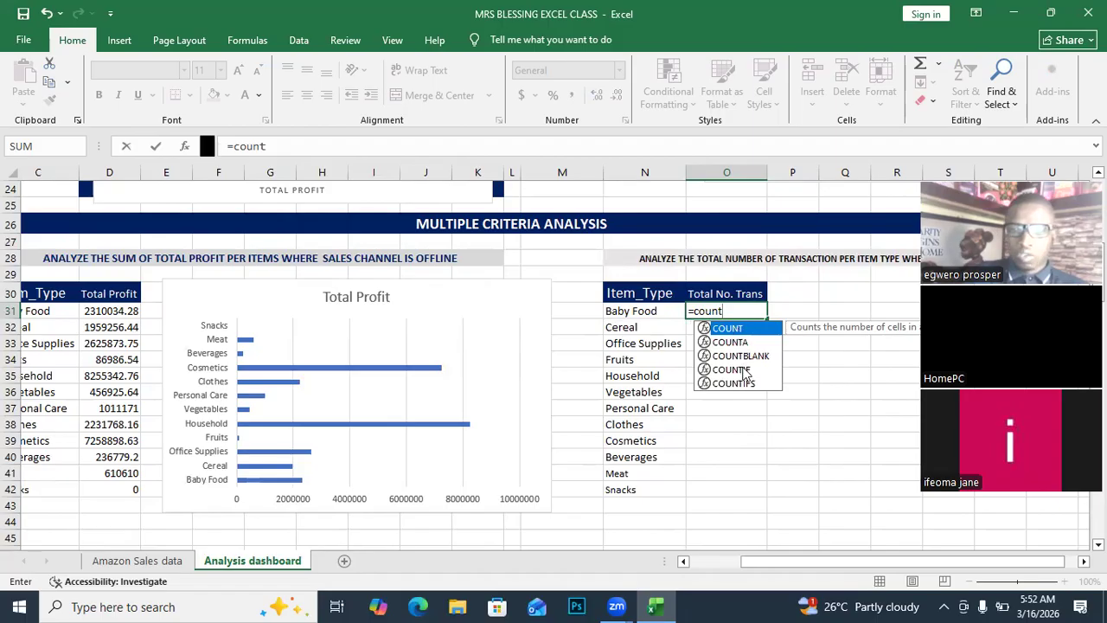
pyautogui.click(741, 384)
pyautogui.doubleClick(740, 383)
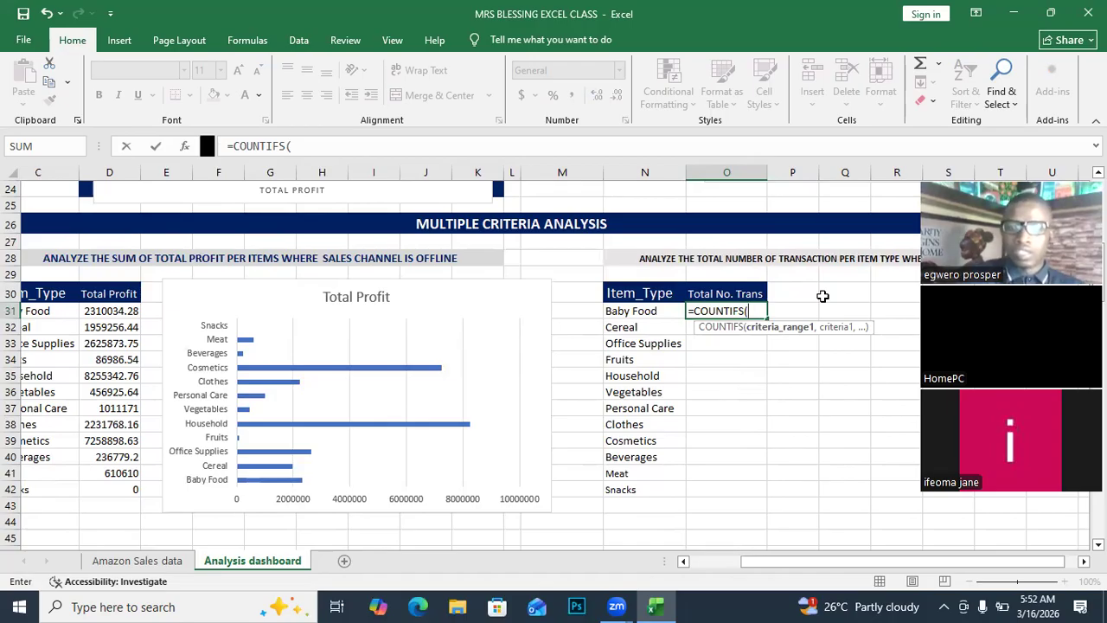
pyautogui.moveTo(746, 564); pyautogui.dragTo(809, 554)
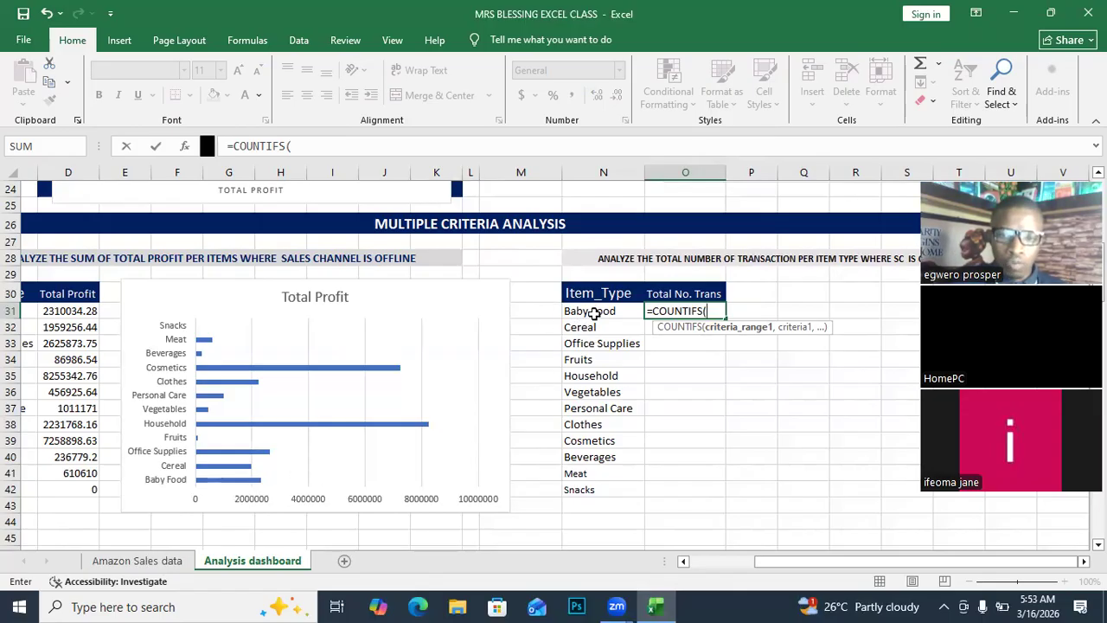
# Use the Amazon Sales data Item_Type column D as the first COUNTIFS range.
pyautogui.click(143, 560)
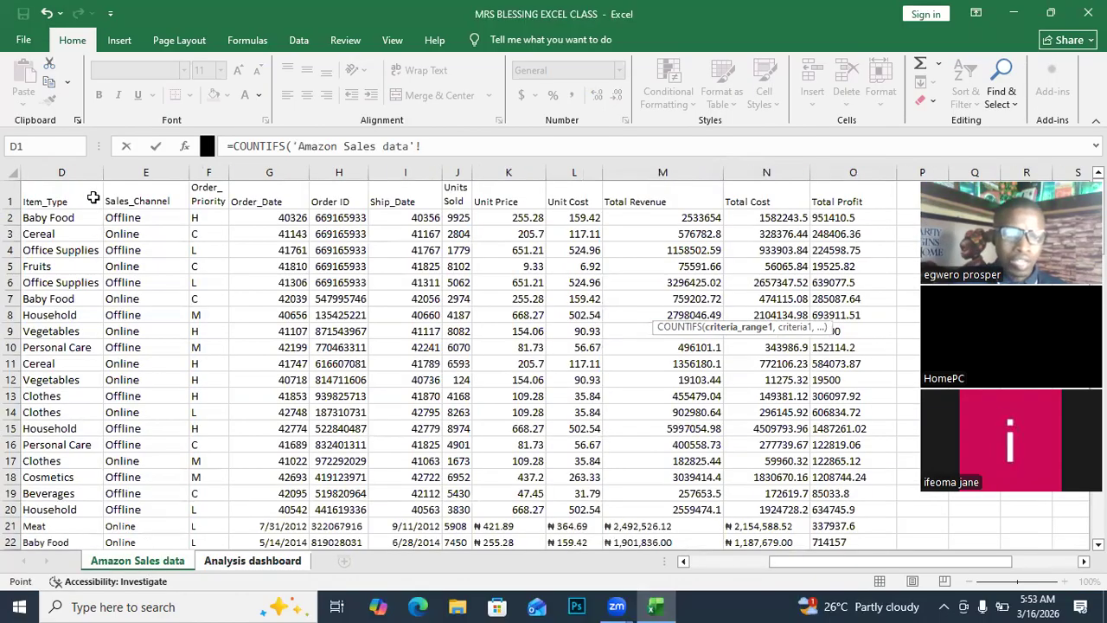
pyautogui.click(86, 172)
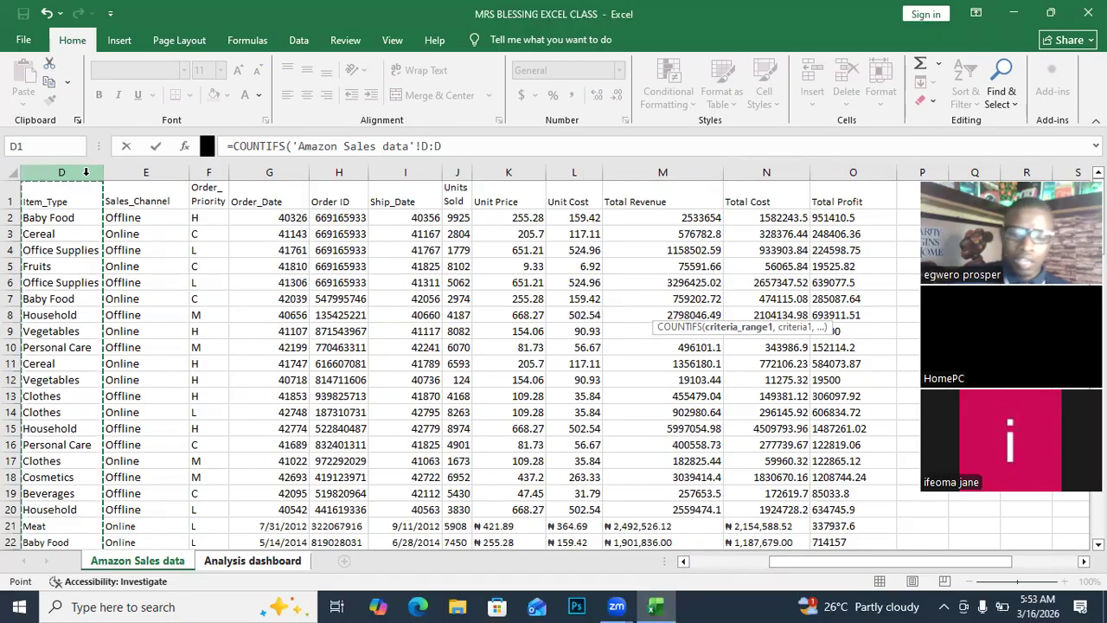
pyautogui.write(',')
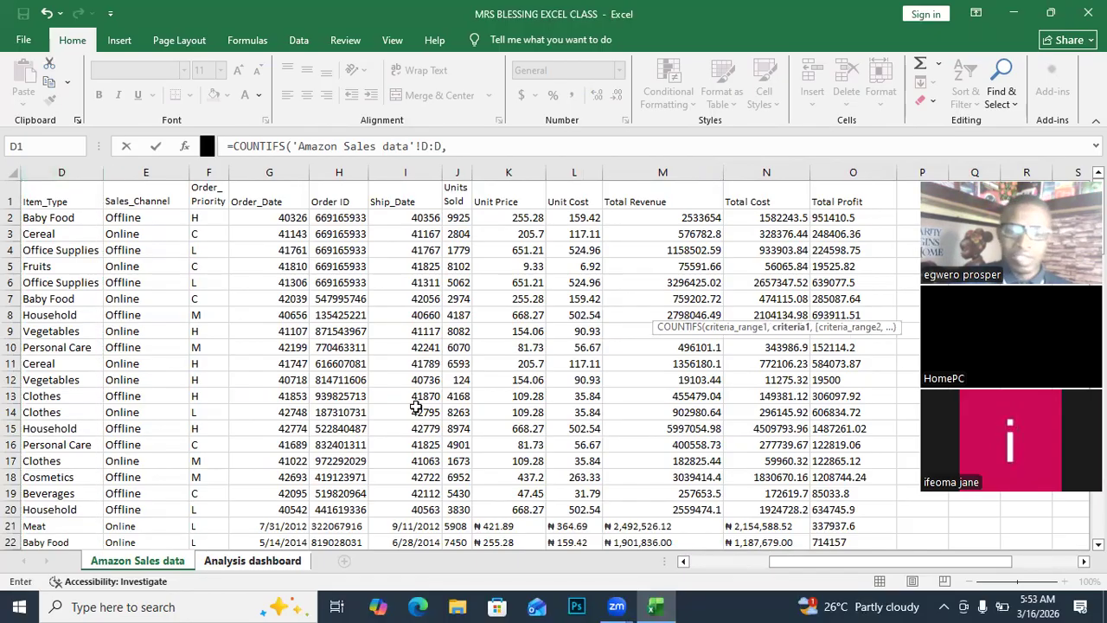
pyautogui.moveTo(778, 560); pyautogui.dragTo(840, 557)
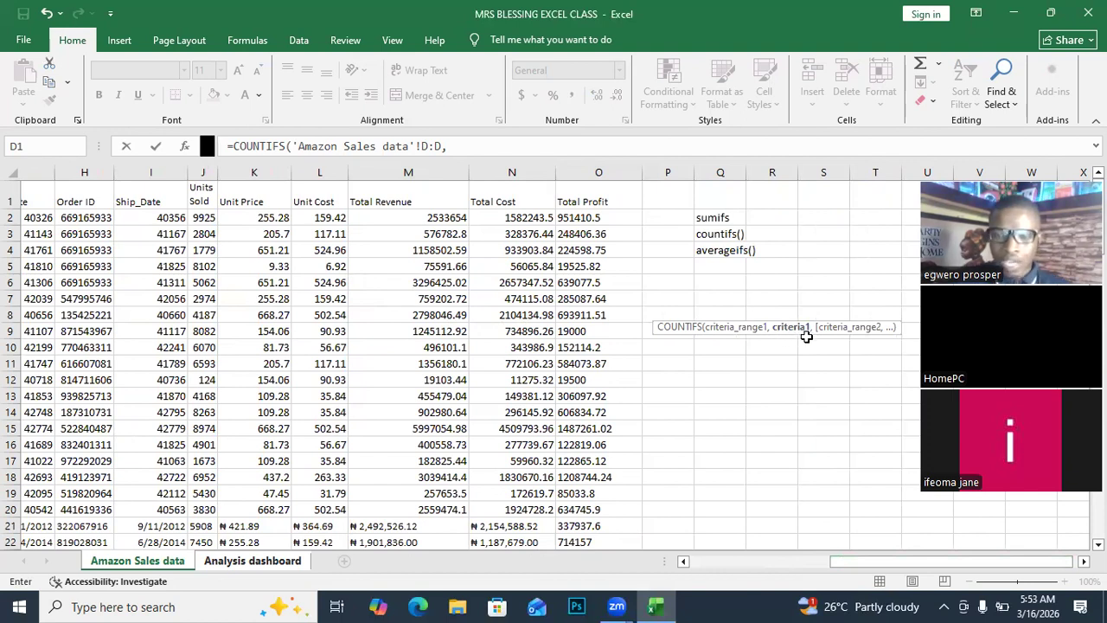
# Add Baby Food in N31 as the item criterion.
pyautogui.click(248, 561)
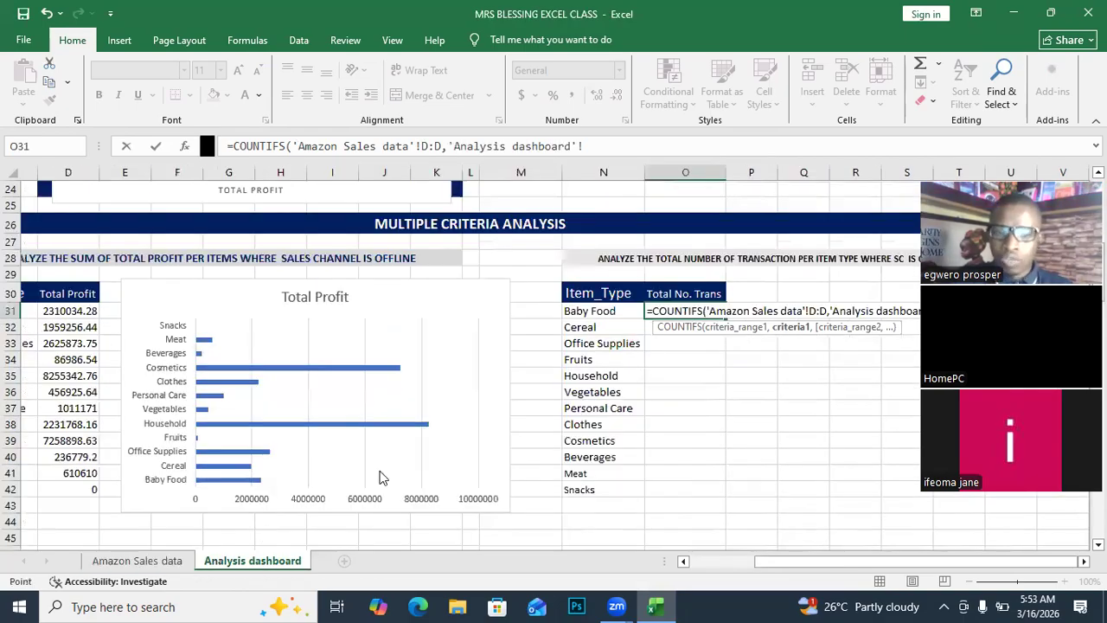
pyautogui.click(595, 313)
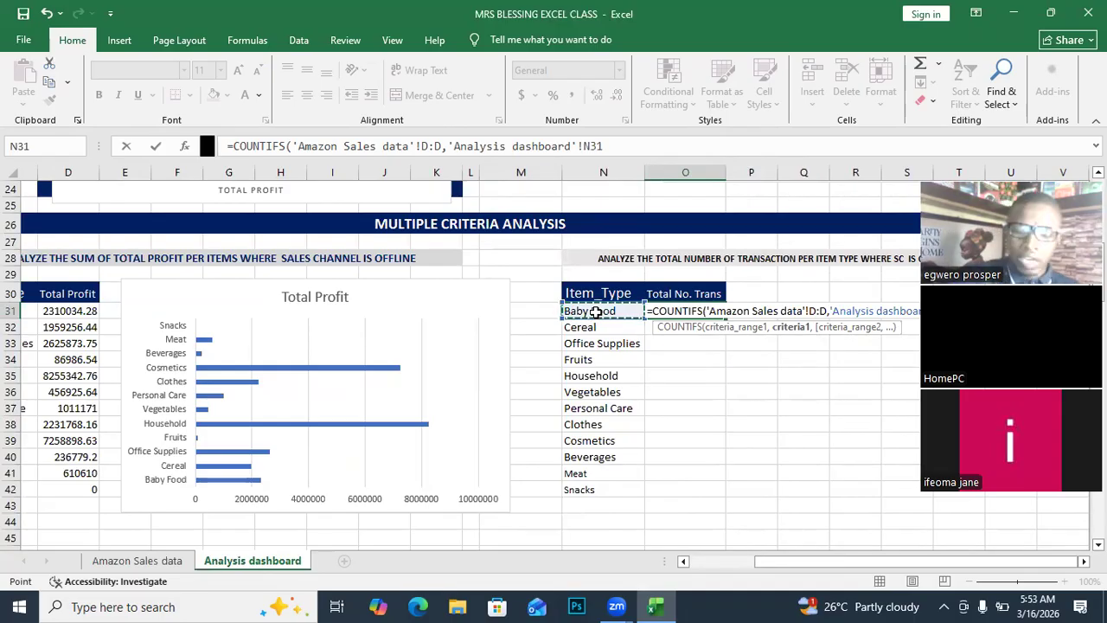
pyautogui.write(',')
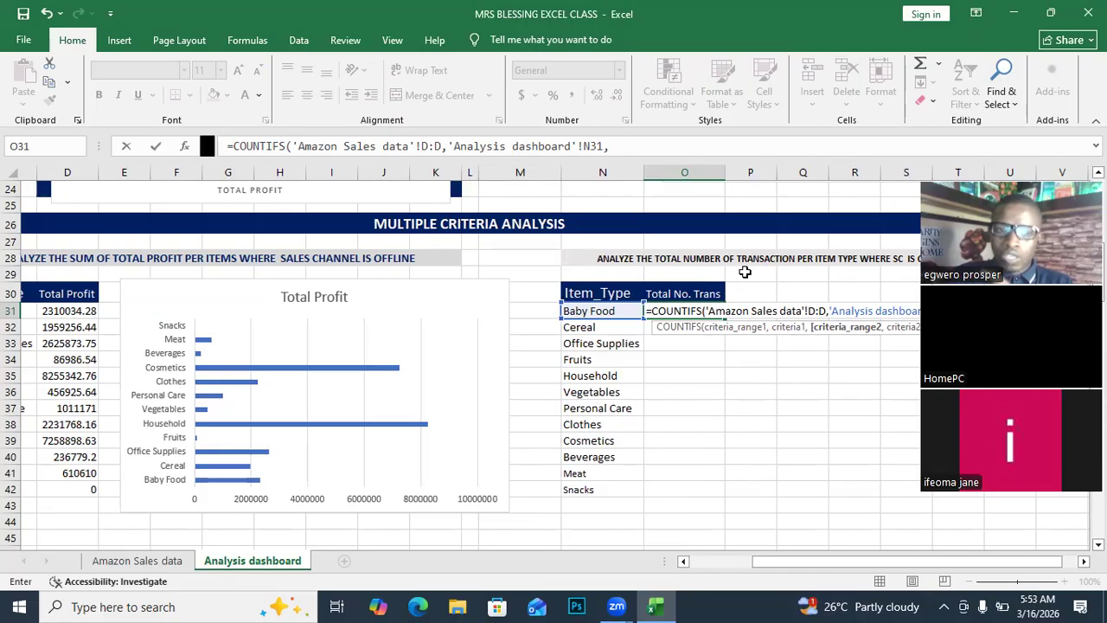
pyautogui.click(130, 561)
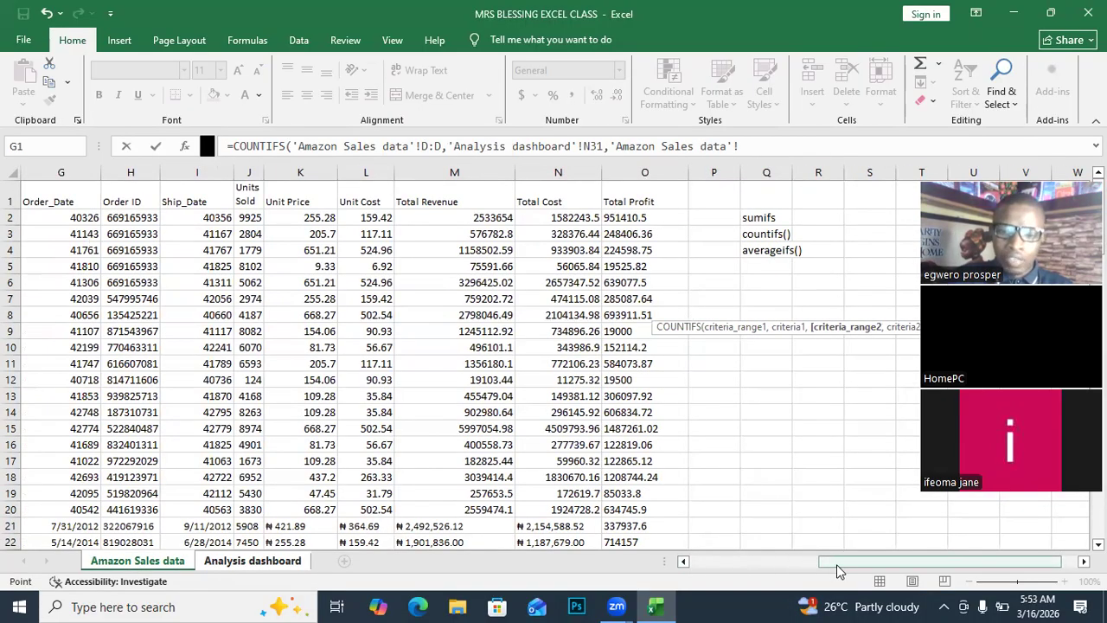
# Add Sales_Channel column E with Offline in E2 as the second condition, then enter it.
pyautogui.moveTo(831, 562); pyautogui.dragTo(700, 567)
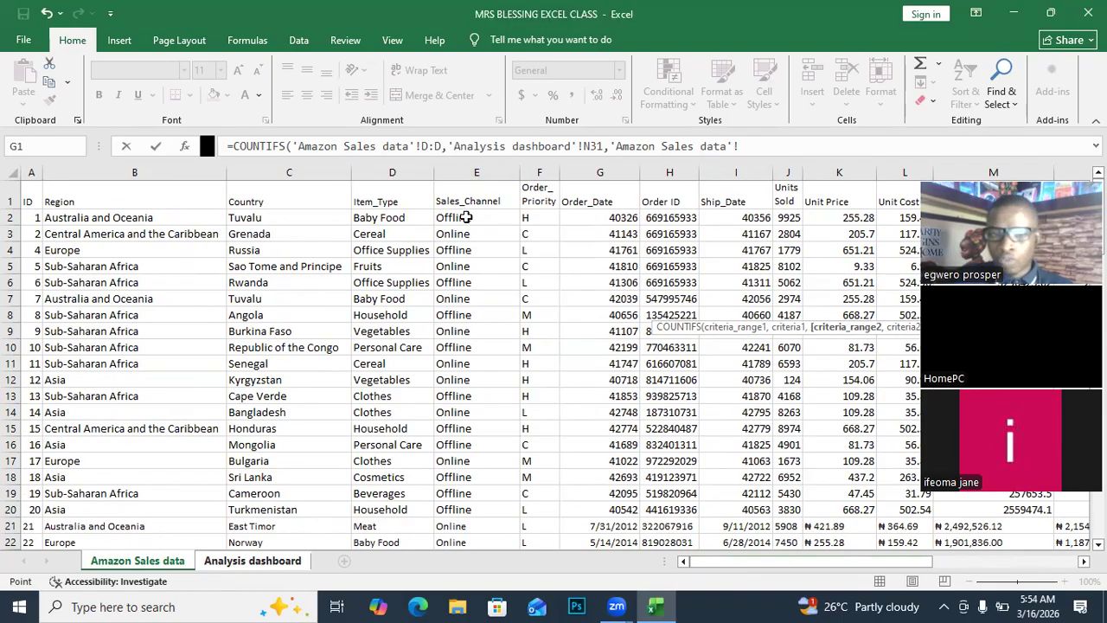
pyautogui.click(476, 172)
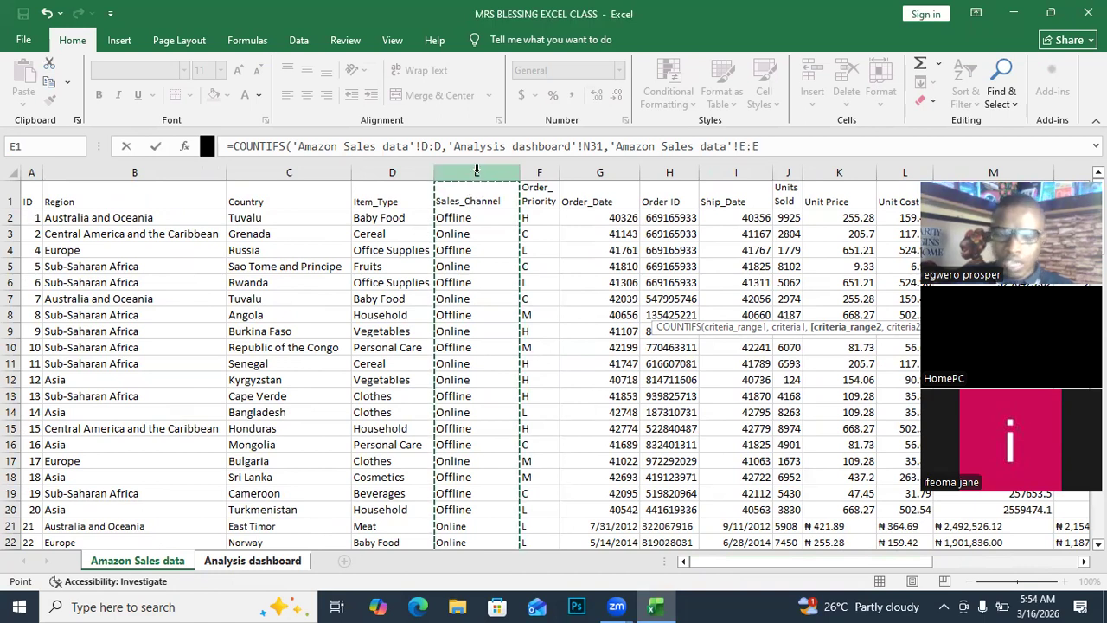
pyautogui.write(',')
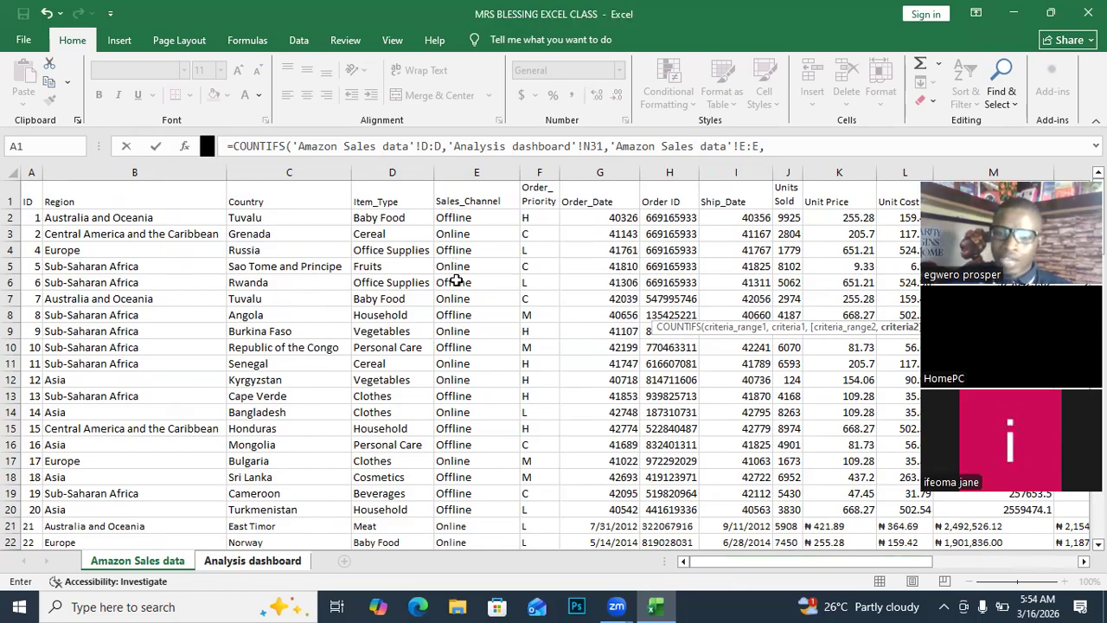
pyautogui.click(463, 219)
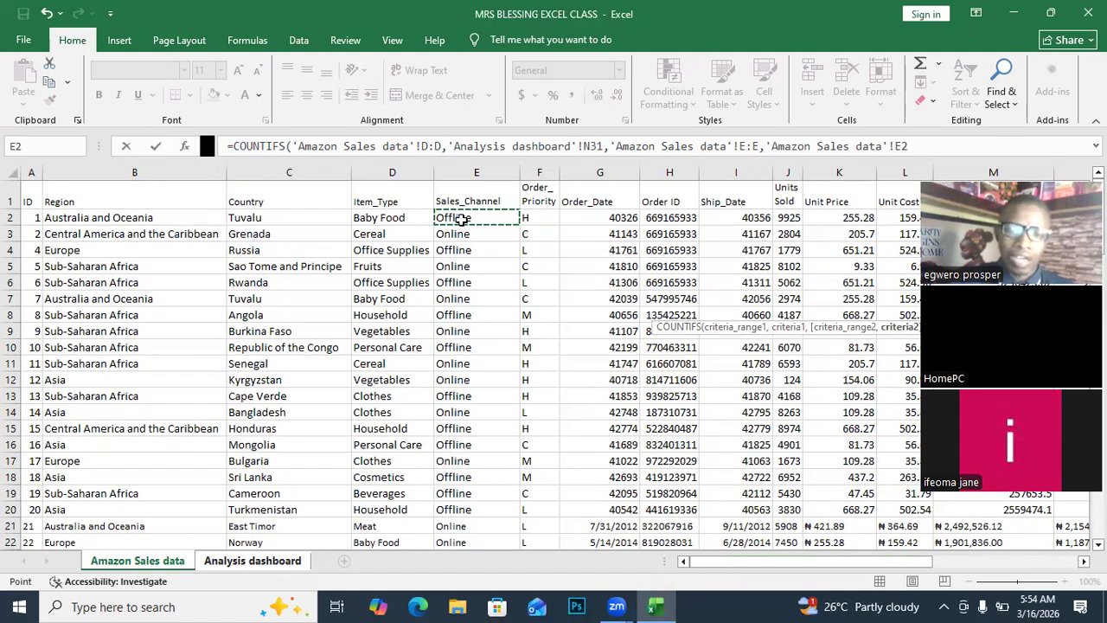
pyautogui.press('Return')
# Fill the COUNTIFS down O31:O42 so every item type, Baby Food through Snacks, gets a count.
pyautogui.click(711, 312)
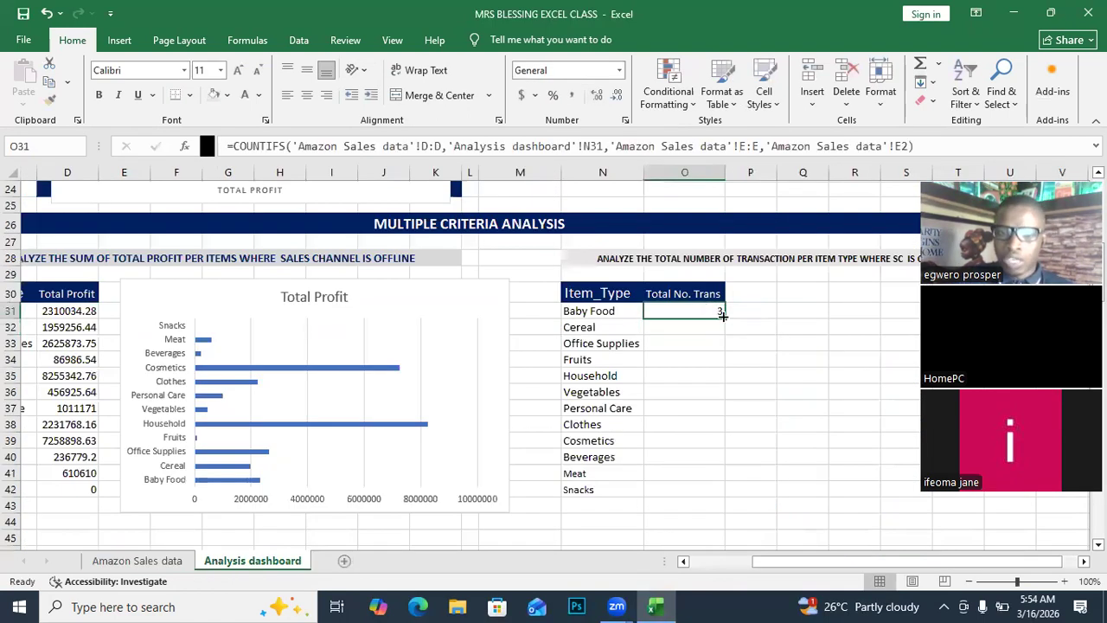
pyautogui.moveTo(724, 316); pyautogui.dragTo(715, 497)
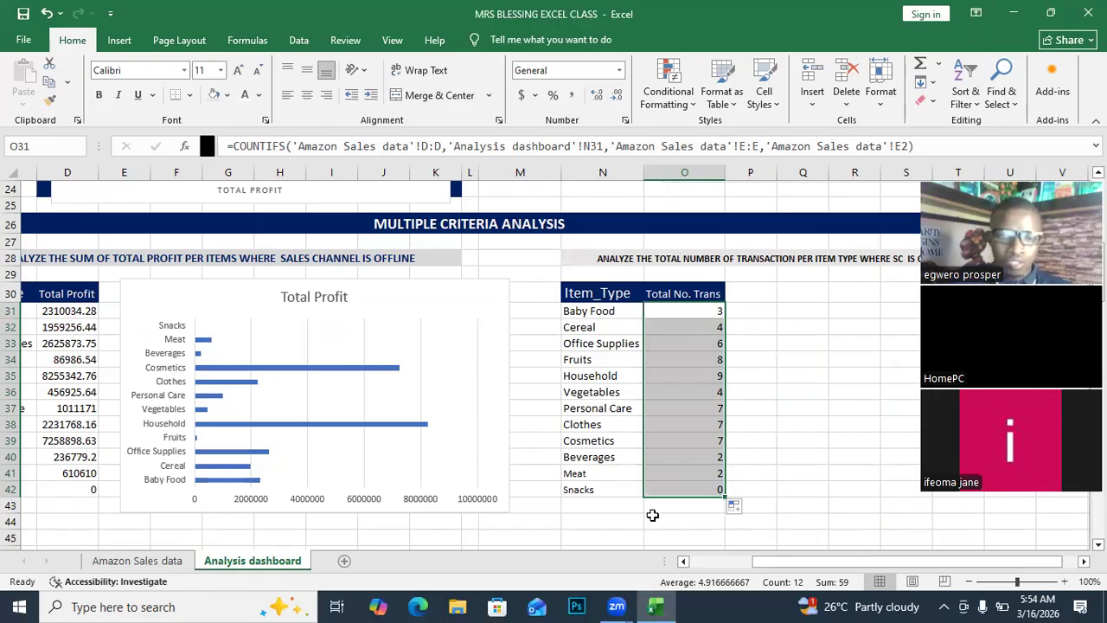
pyautogui.click(90, 490)
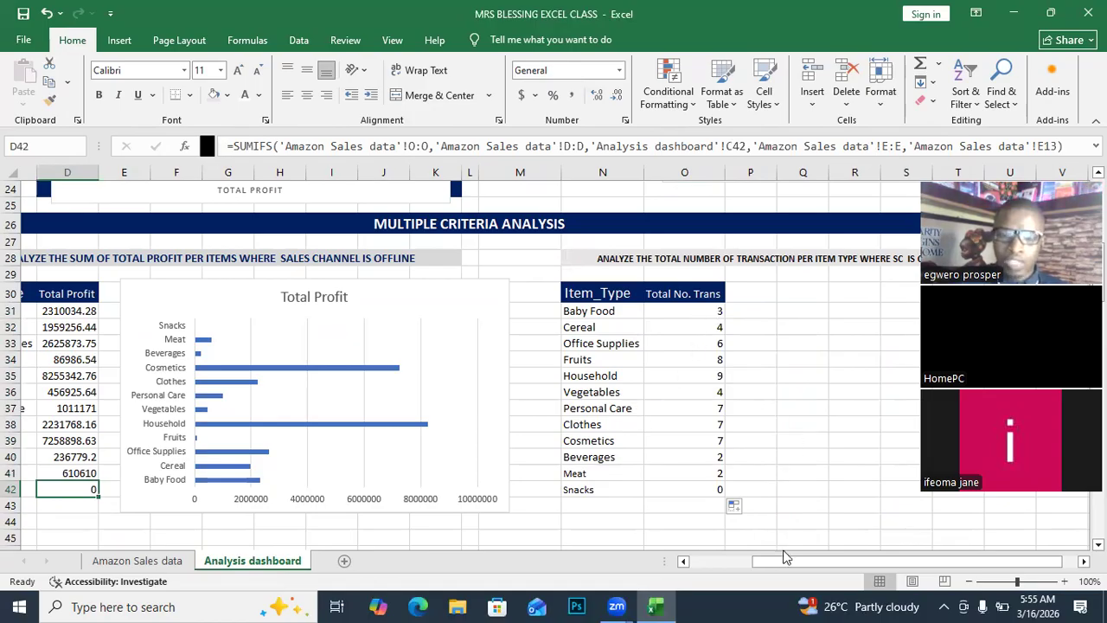
pyautogui.moveTo(773, 563); pyautogui.dragTo(827, 554)
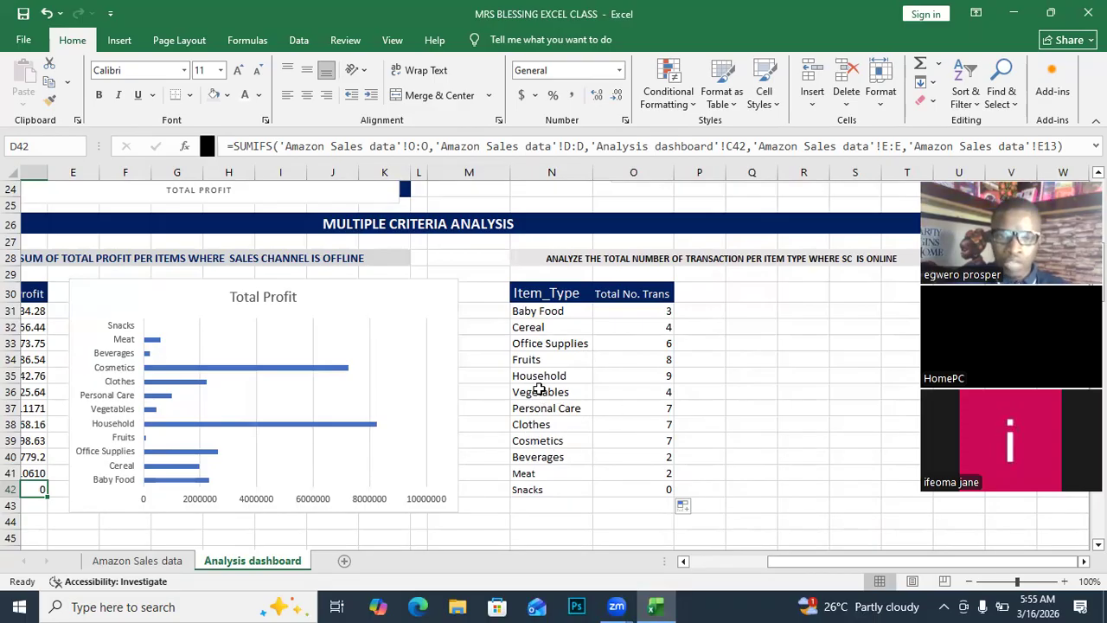
pyautogui.click(668, 378)
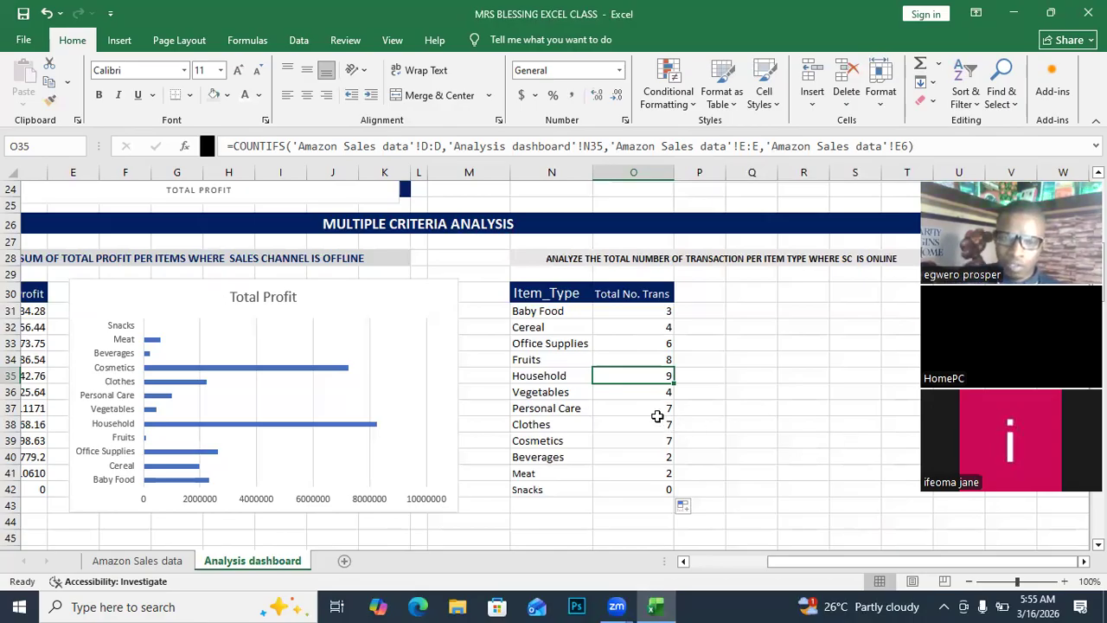
pyautogui.click(670, 443)
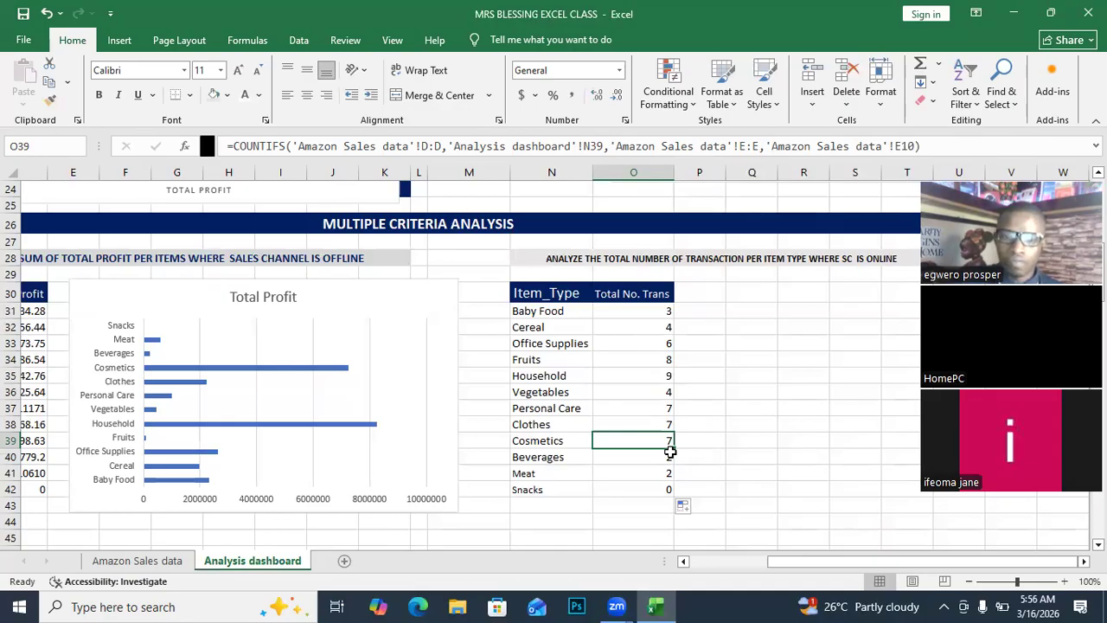
pyautogui.click(655, 361)
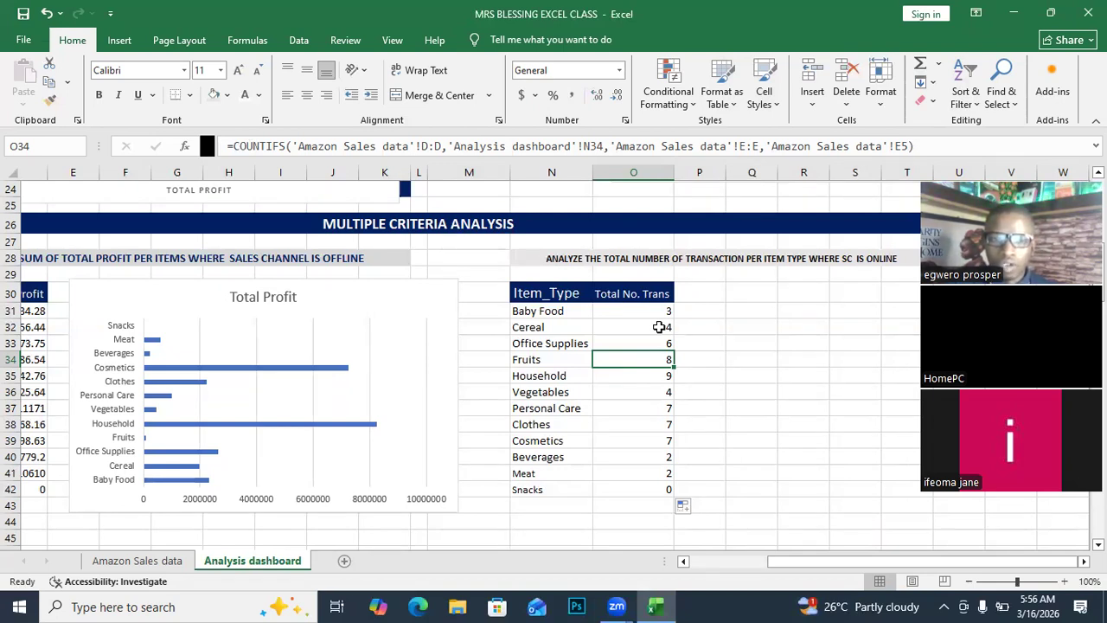
pyautogui.click(336, 261)
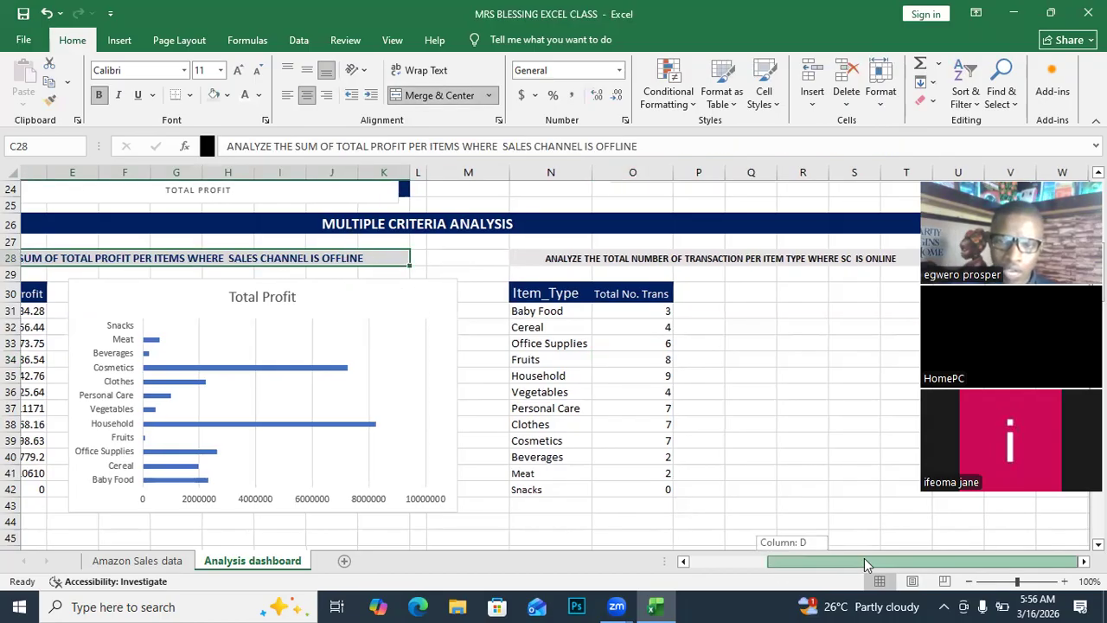
pyautogui.click(770, 323)
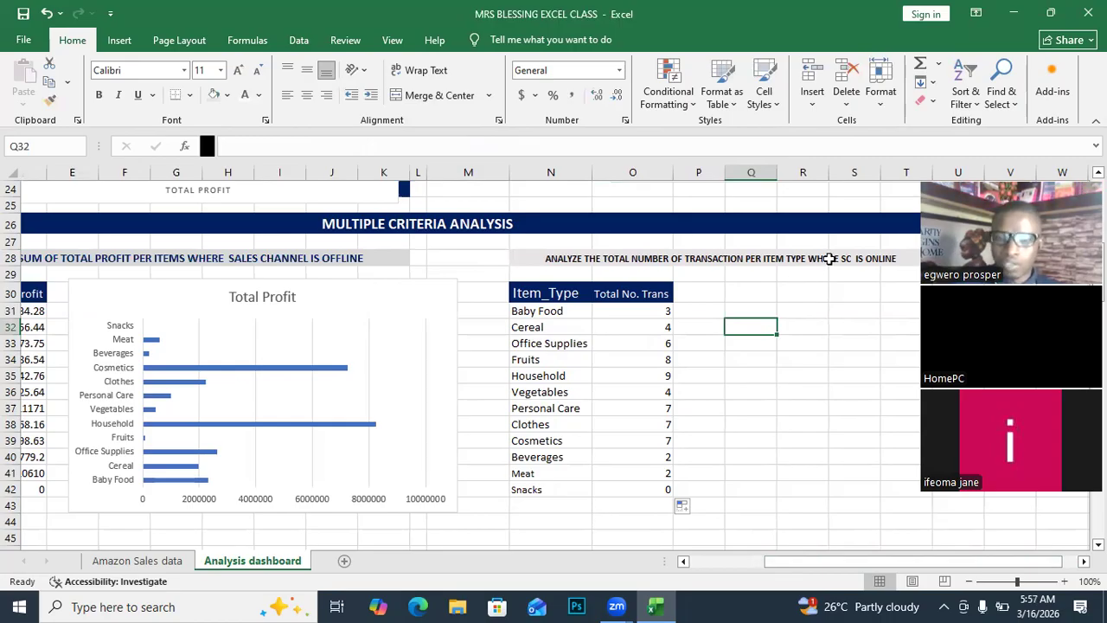
# Replace ONLINE with OFLINE in the N28 heading so it reads '...WHERE SC ISOFLINE'.
pyautogui.click(315, 254)
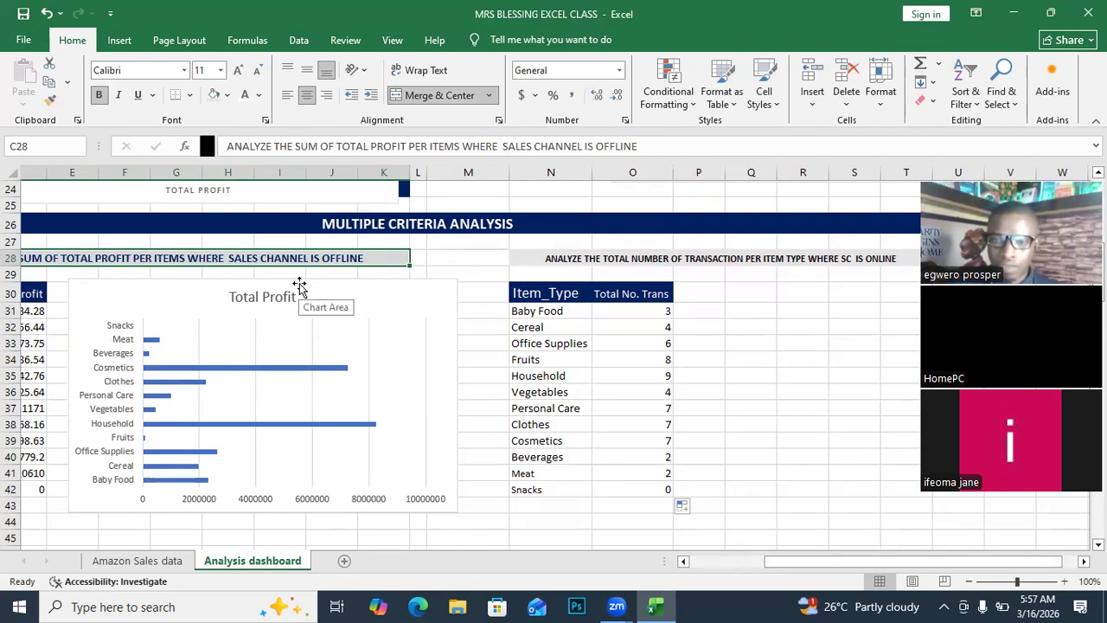
pyautogui.click(743, 255)
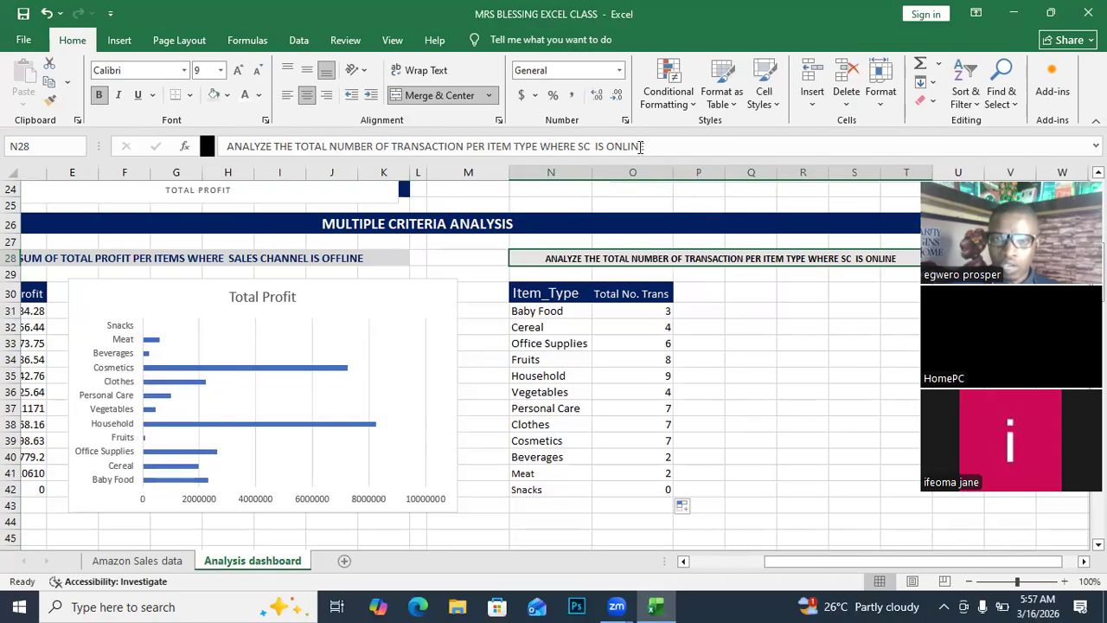
pyautogui.moveTo(648, 147); pyautogui.dragTo(606, 148)
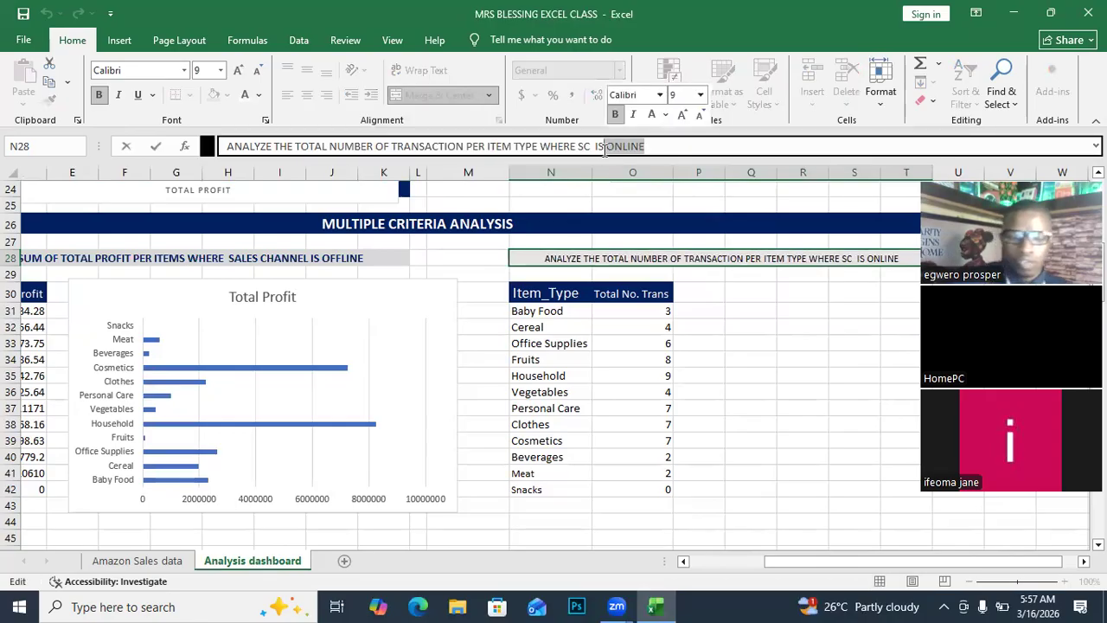
pyautogui.write('OF')
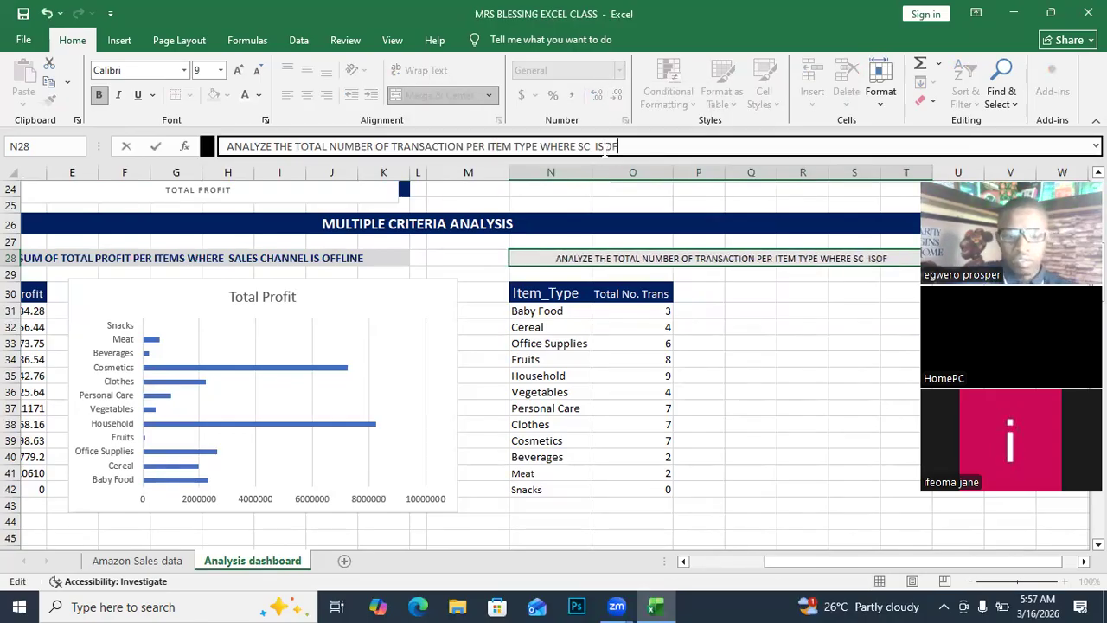
pyautogui.write('LINE')
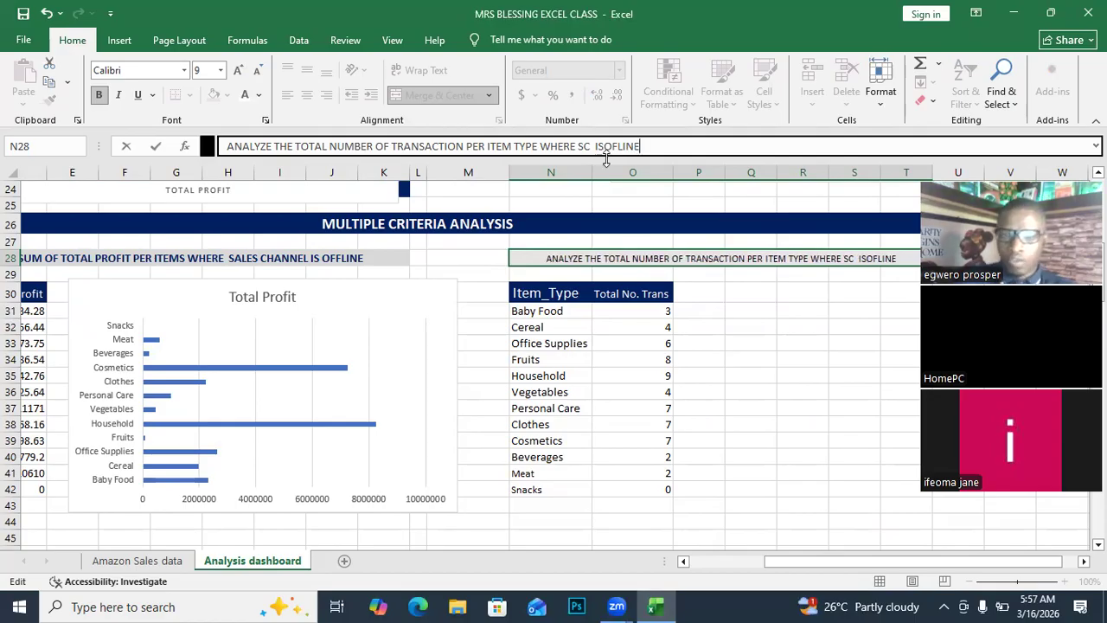
pyautogui.click(630, 358)
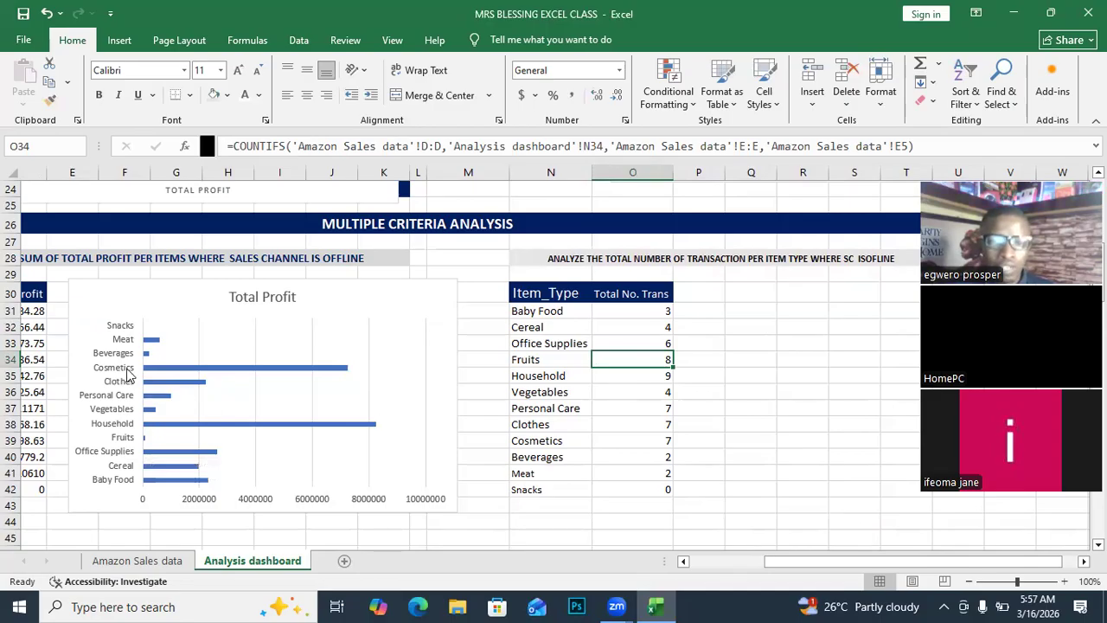
pyautogui.moveTo(239, 376)
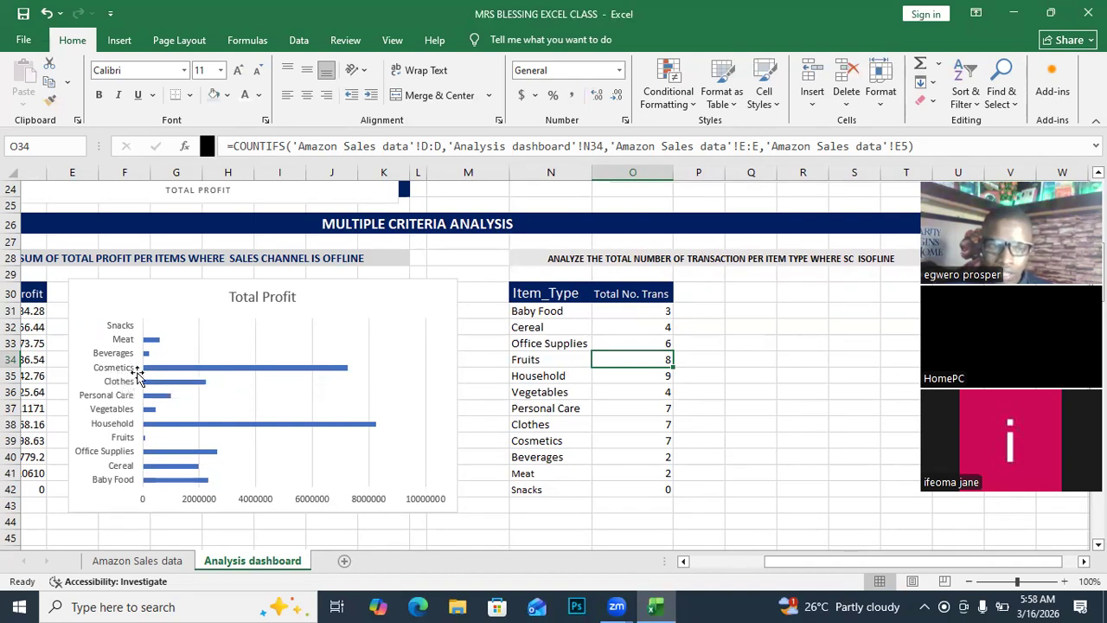
pyautogui.moveTo(197, 375)
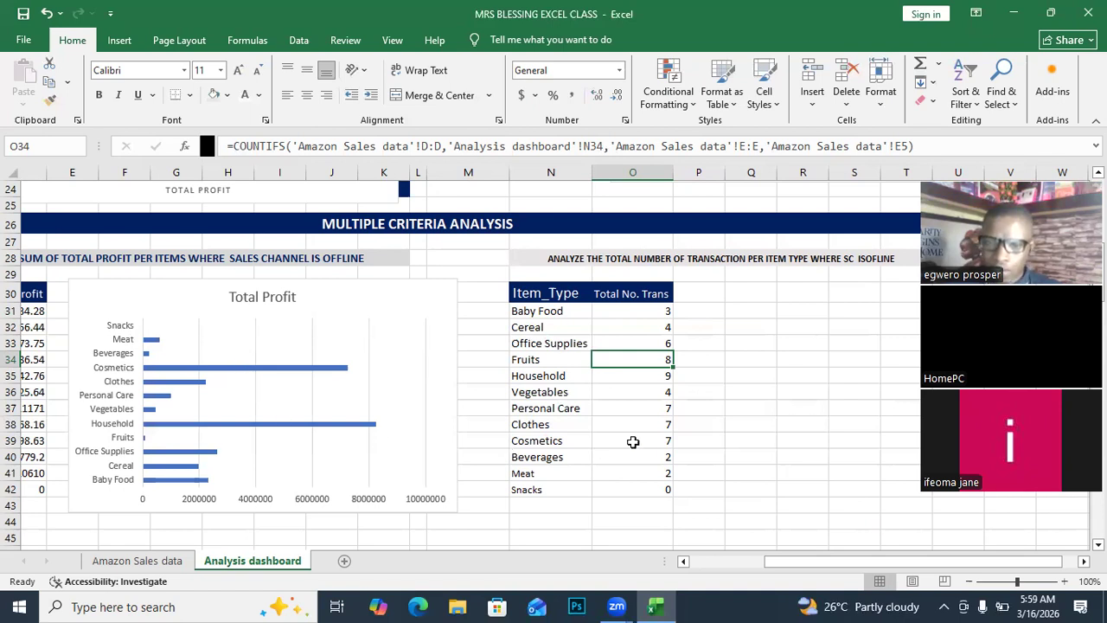
pyautogui.moveTo(532, 413); pyautogui.dragTo(665, 436)
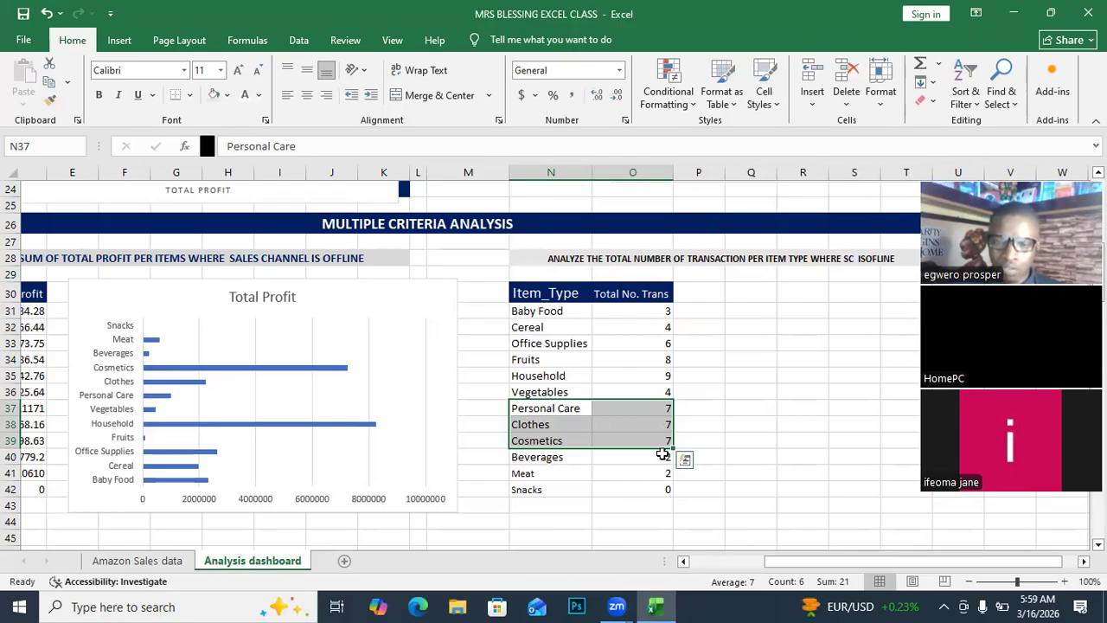
pyautogui.click(749, 404)
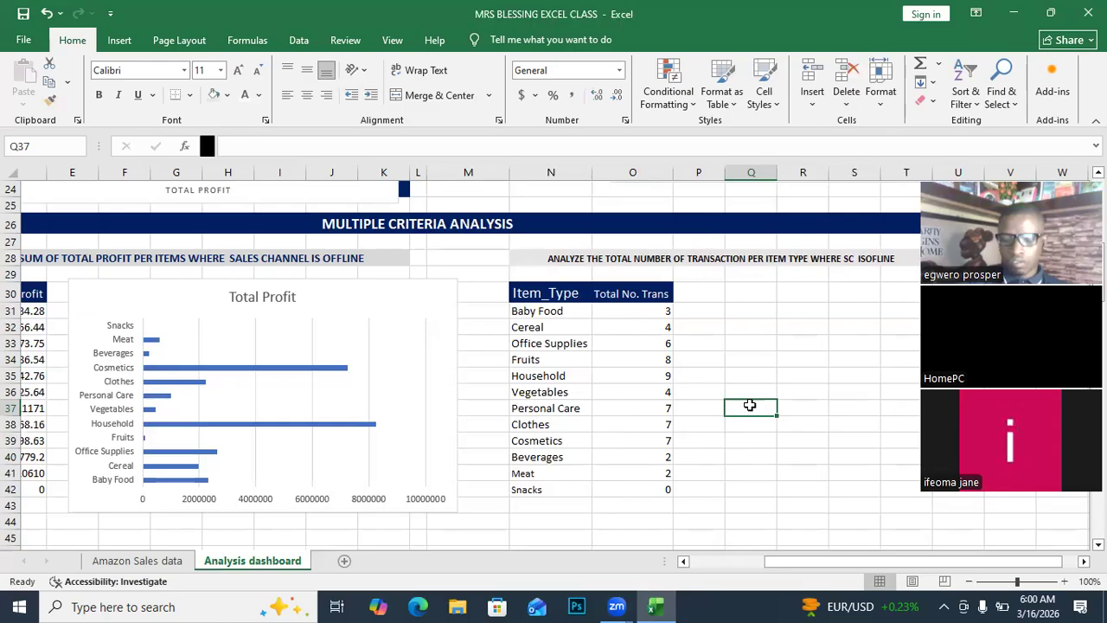
pyautogui.moveTo(537, 457); pyautogui.dragTo(641, 474)
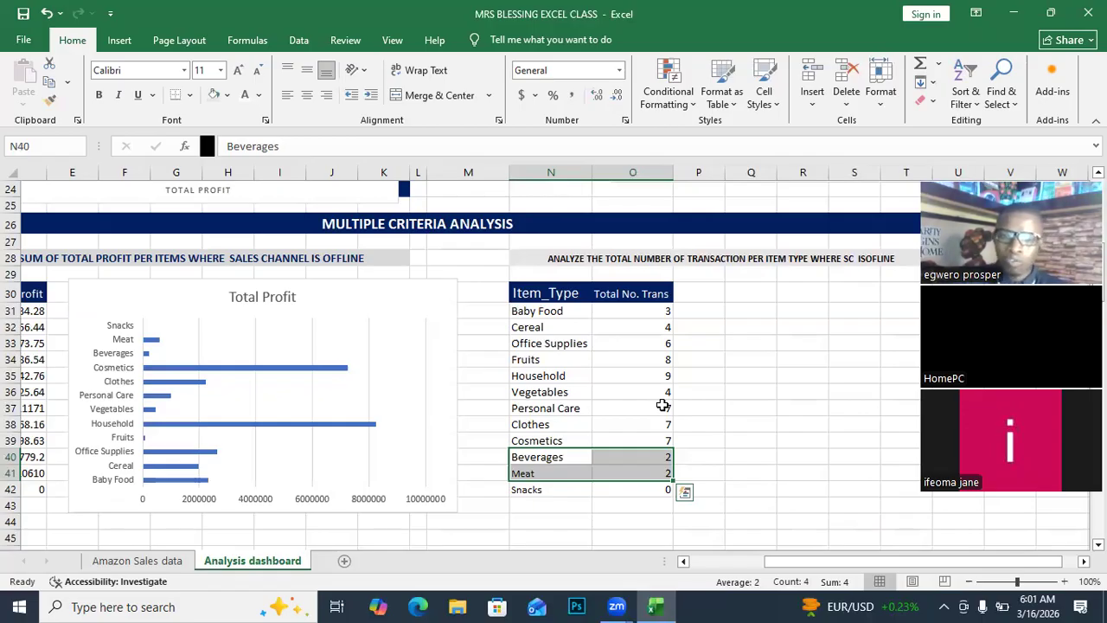
# Chart the Item_Type table's Total No. Trans as a clustered column chart placed beside the table.
pyautogui.click(571, 345)
pyautogui.moveTo(510, 292); pyautogui.dragTo(660, 489)
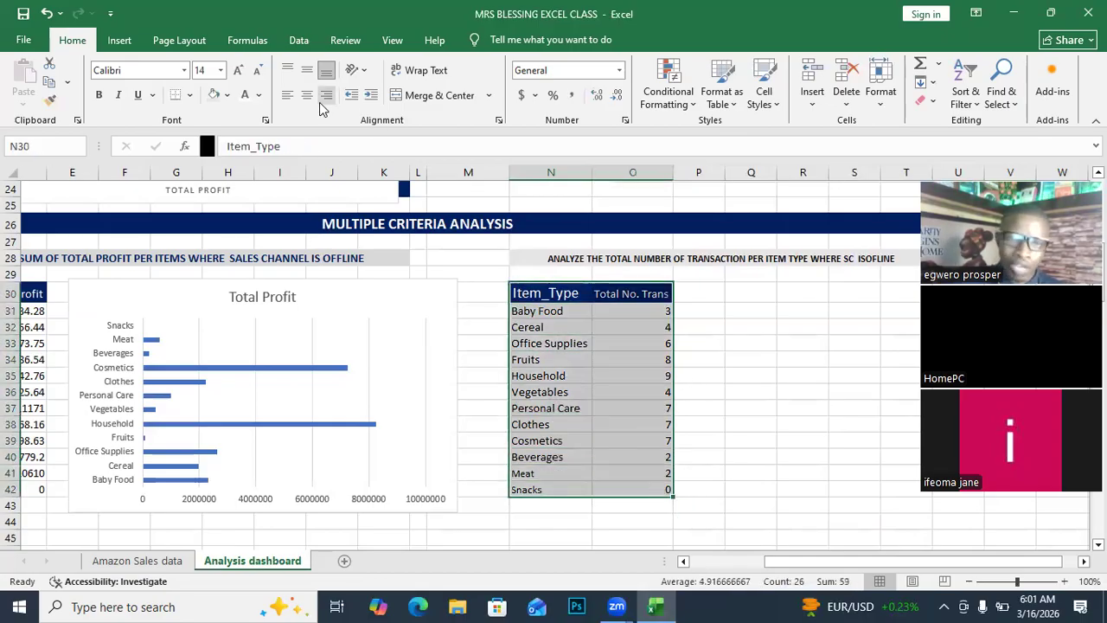
pyautogui.click(684, 508)
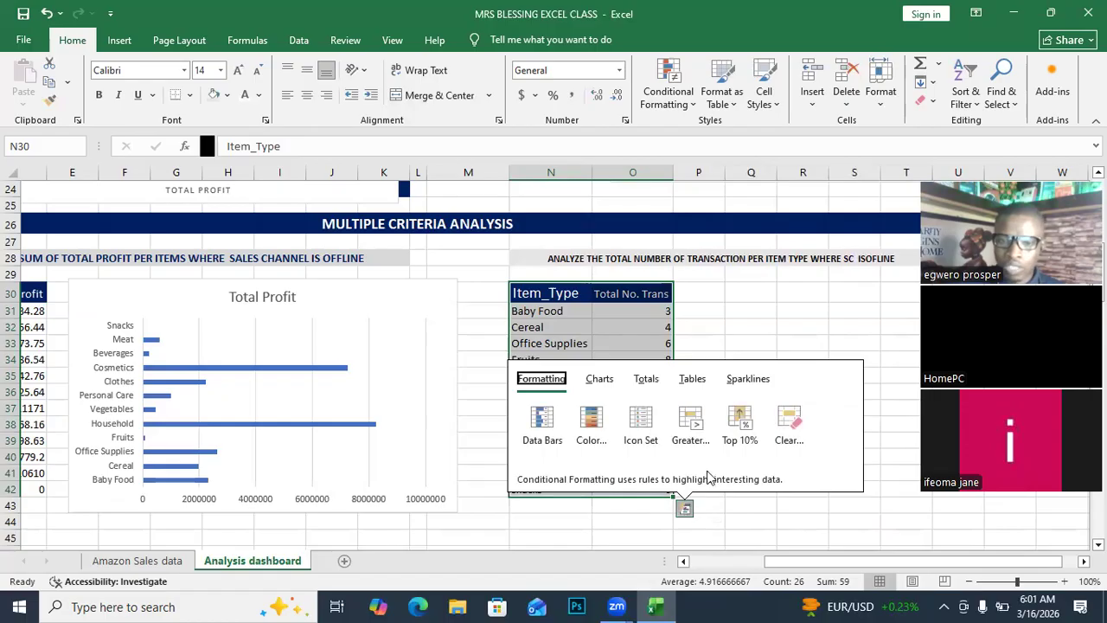
pyautogui.click(597, 386)
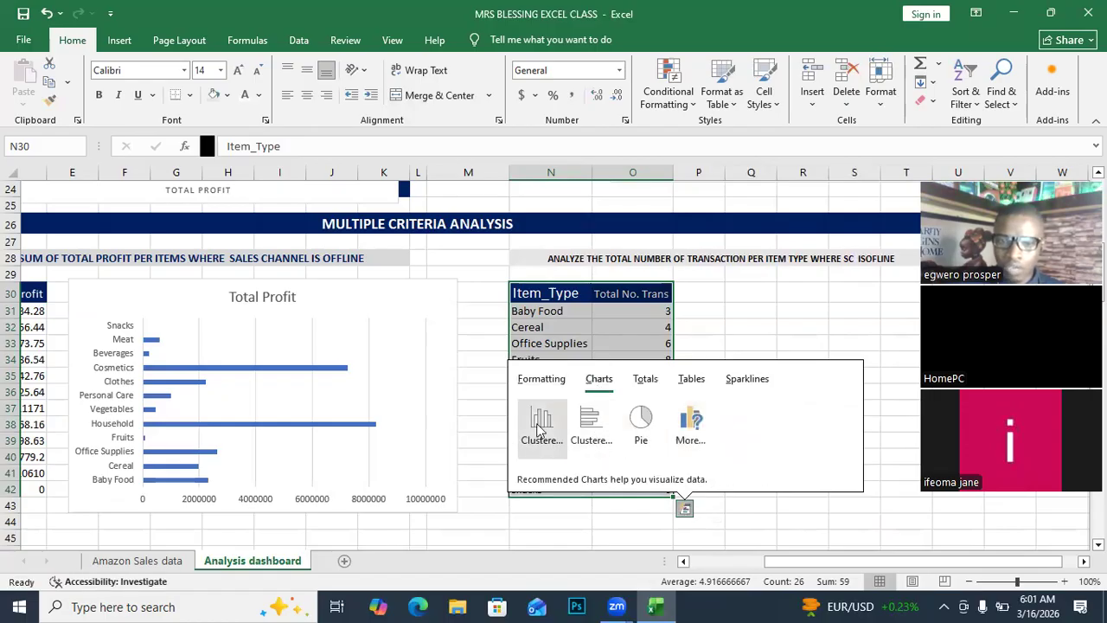
pyautogui.click(538, 422)
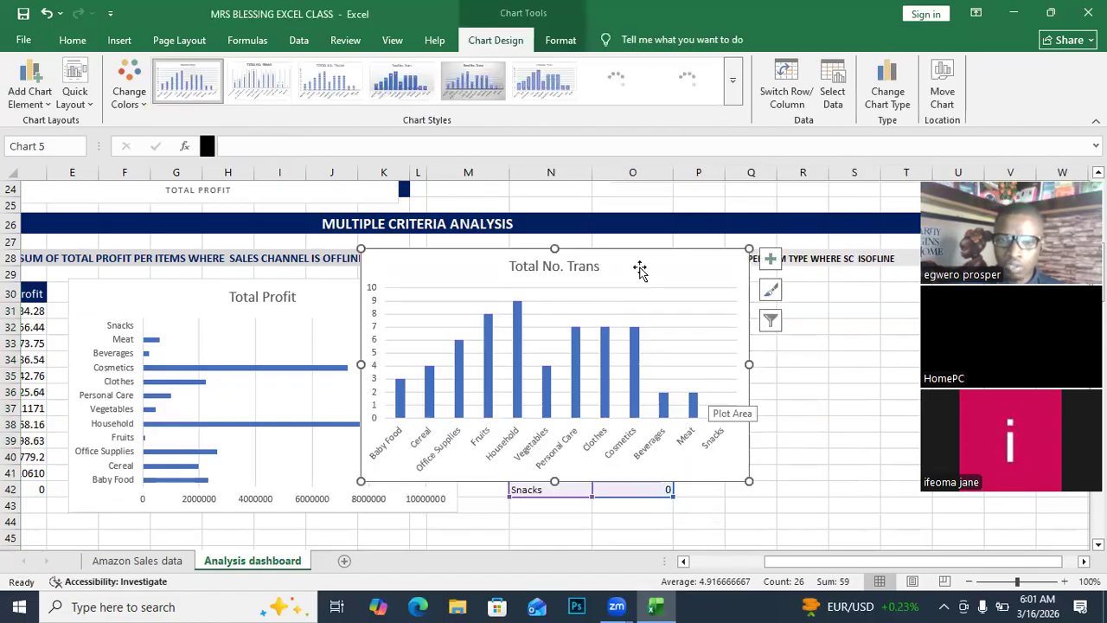
pyautogui.moveTo(648, 254); pyautogui.dragTo(899, 307)
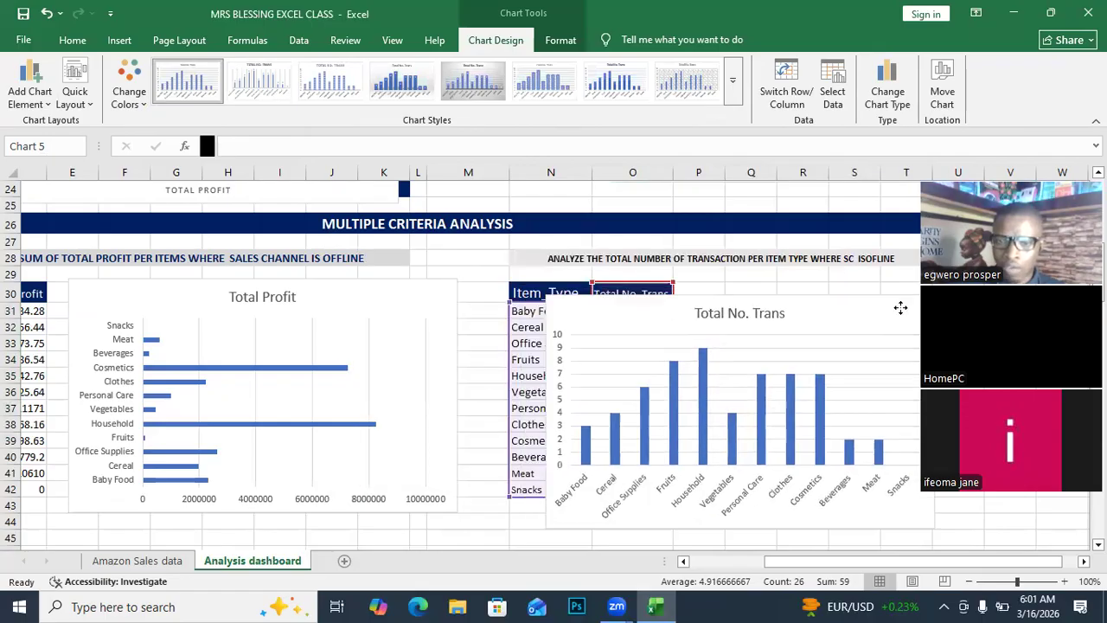
pyautogui.click(1083, 562)
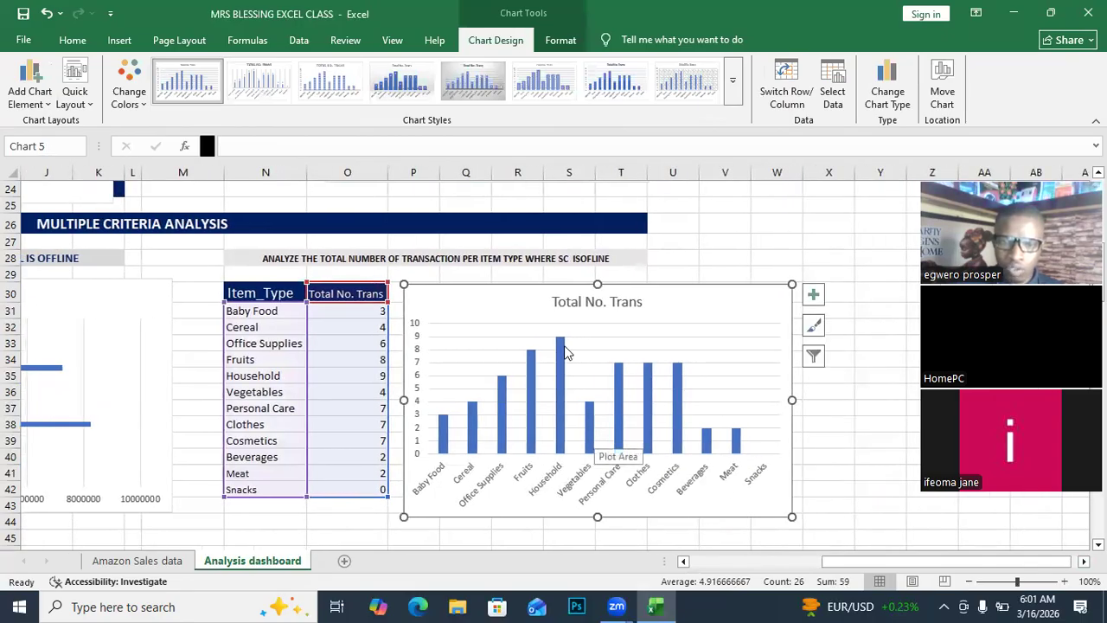
pyautogui.moveTo(566, 346)
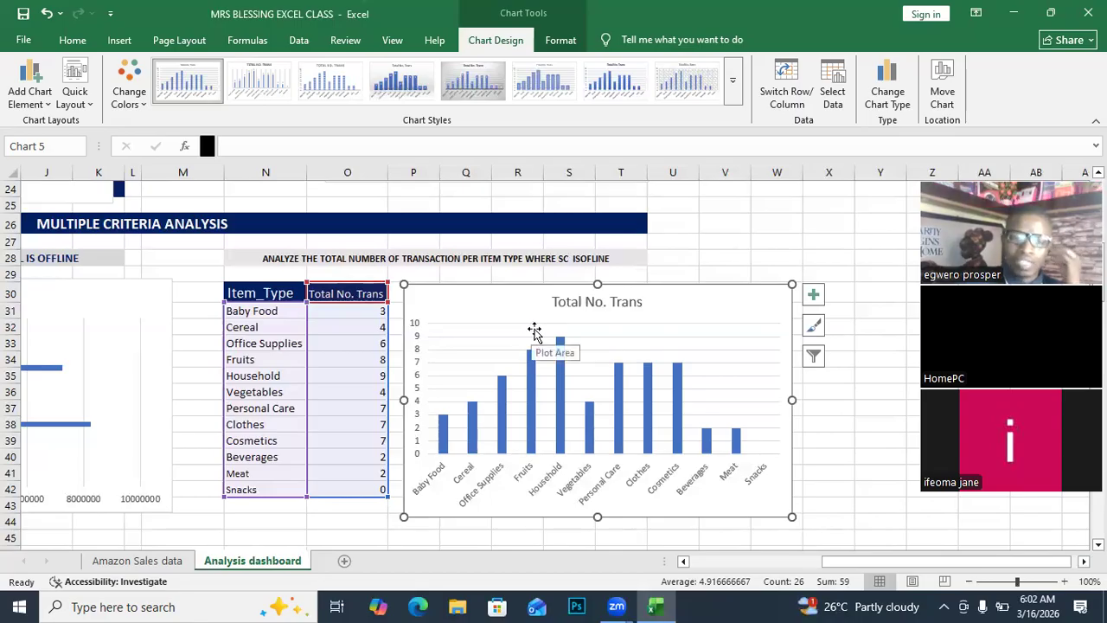
pyautogui.moveTo(840, 569); pyautogui.dragTo(742, 575)
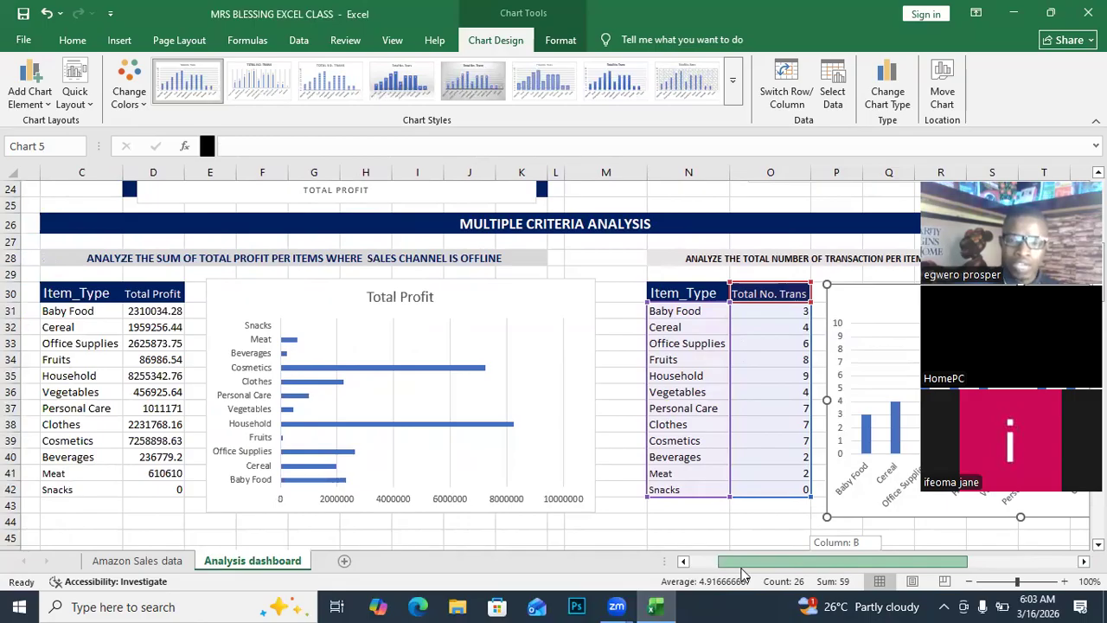
pyautogui.moveTo(741, 574); pyautogui.dragTo(742, 575)
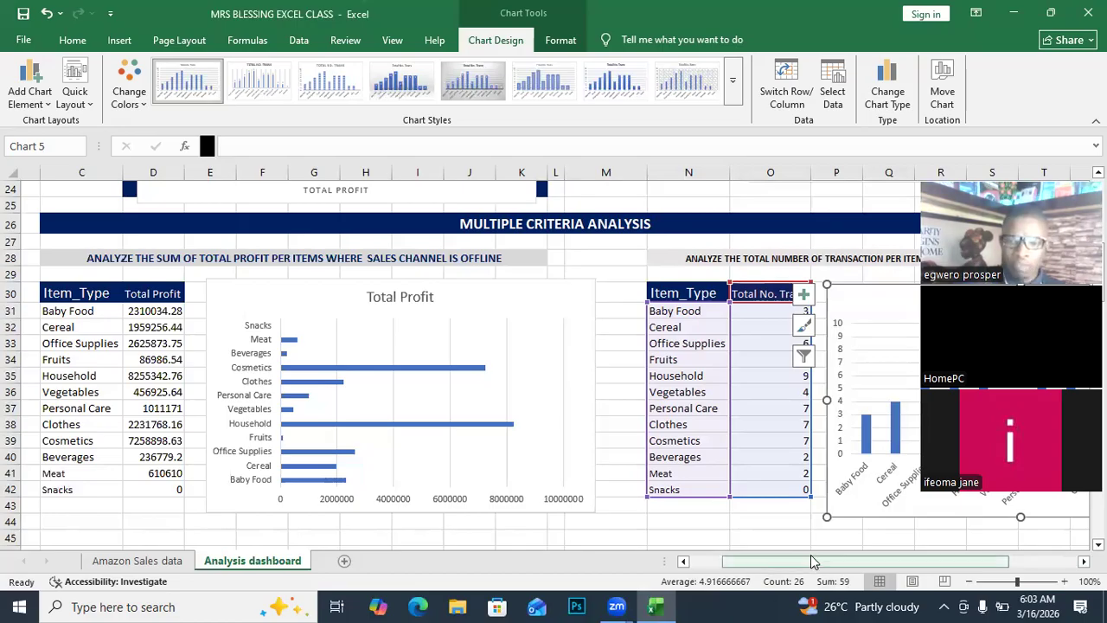
pyautogui.moveTo(810, 560); pyautogui.dragTo(884, 563)
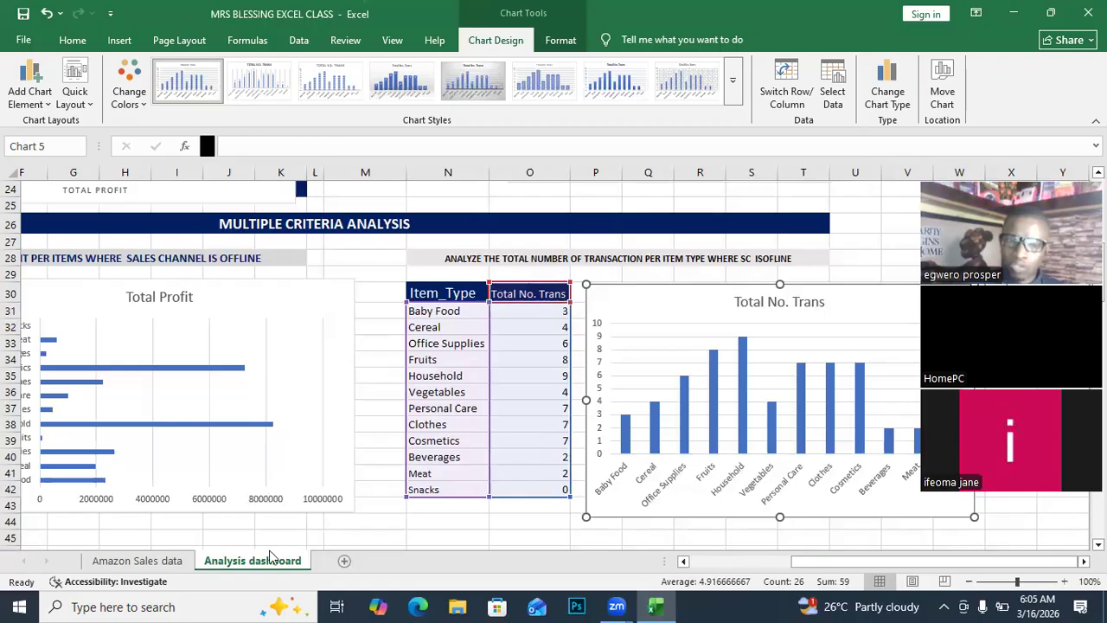
# Insert blank worksheet Sheet1, then return to the Analysis dashboard via the Amazon Sales data tab.
pyautogui.click(345, 563)
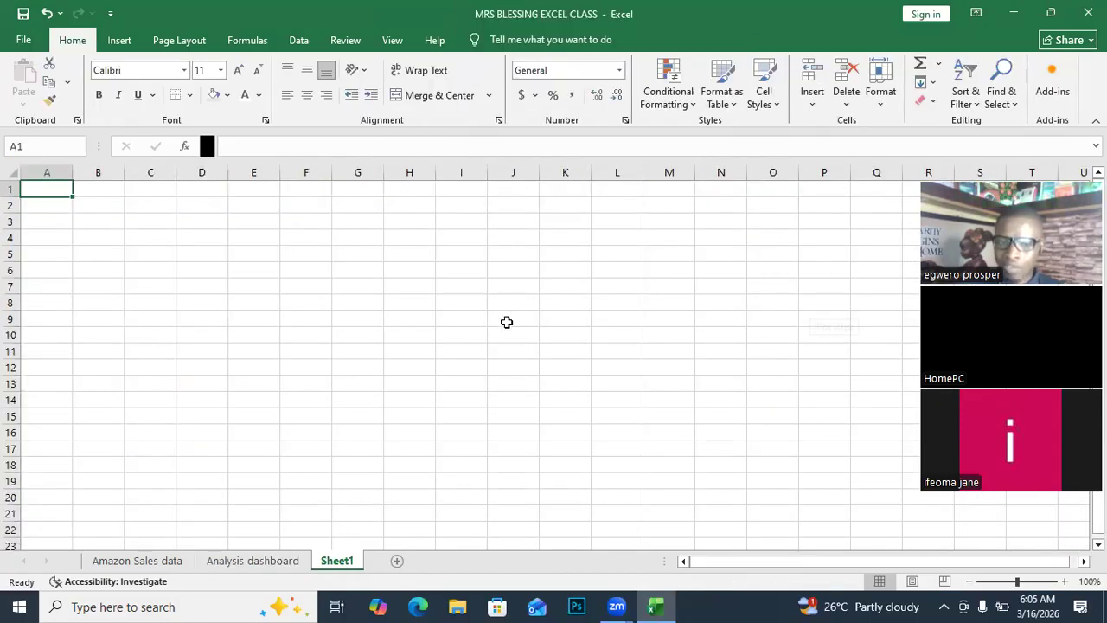
pyautogui.click(262, 568)
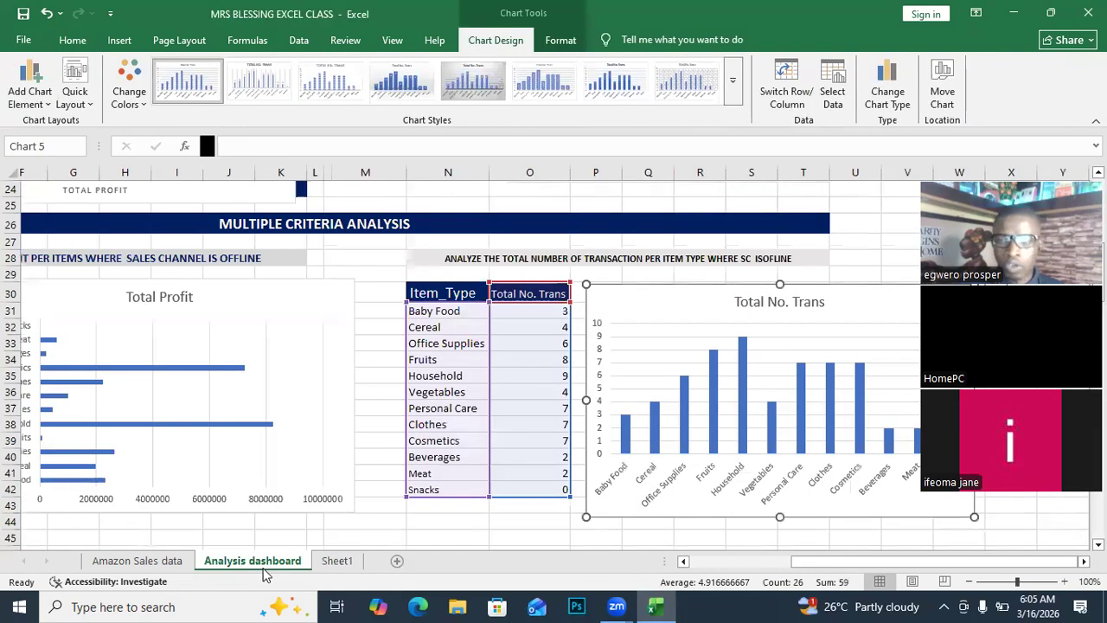
pyautogui.click(141, 567)
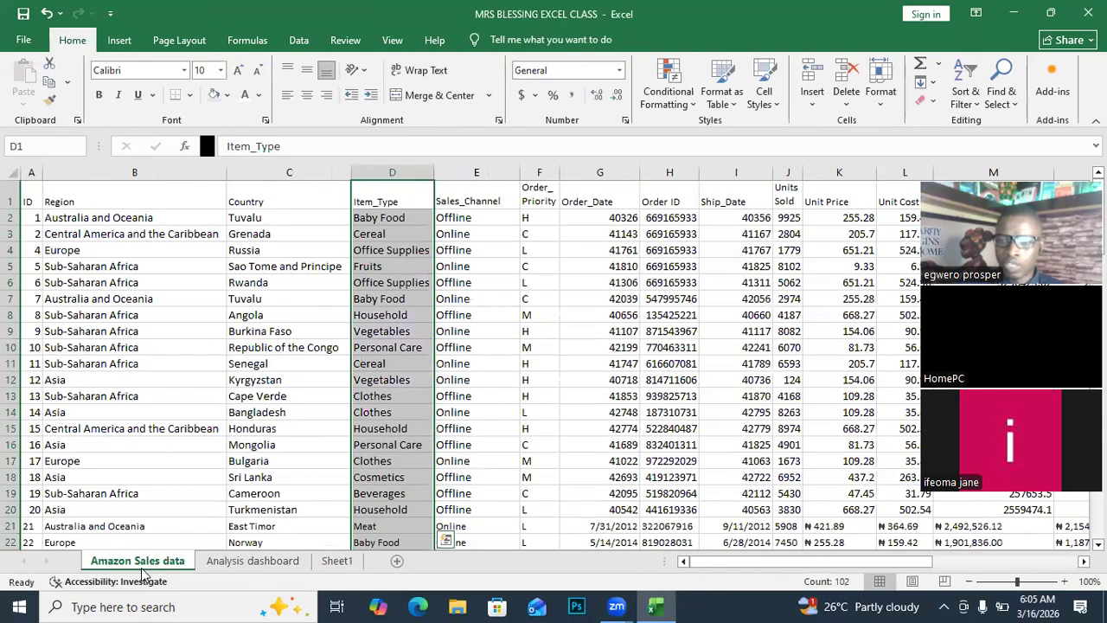
pyautogui.click(259, 560)
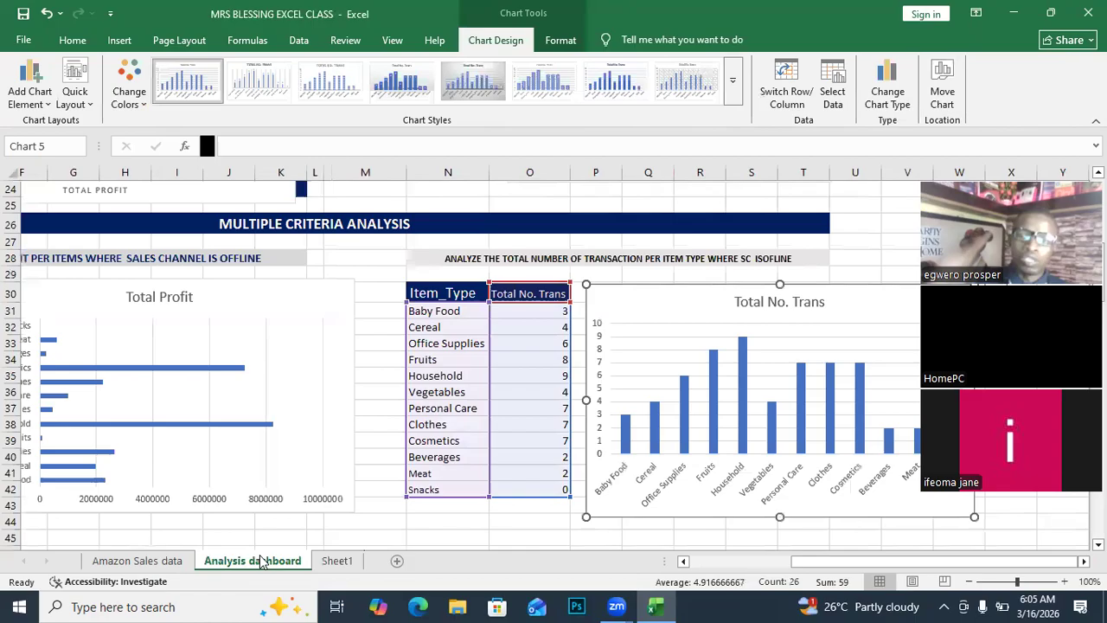